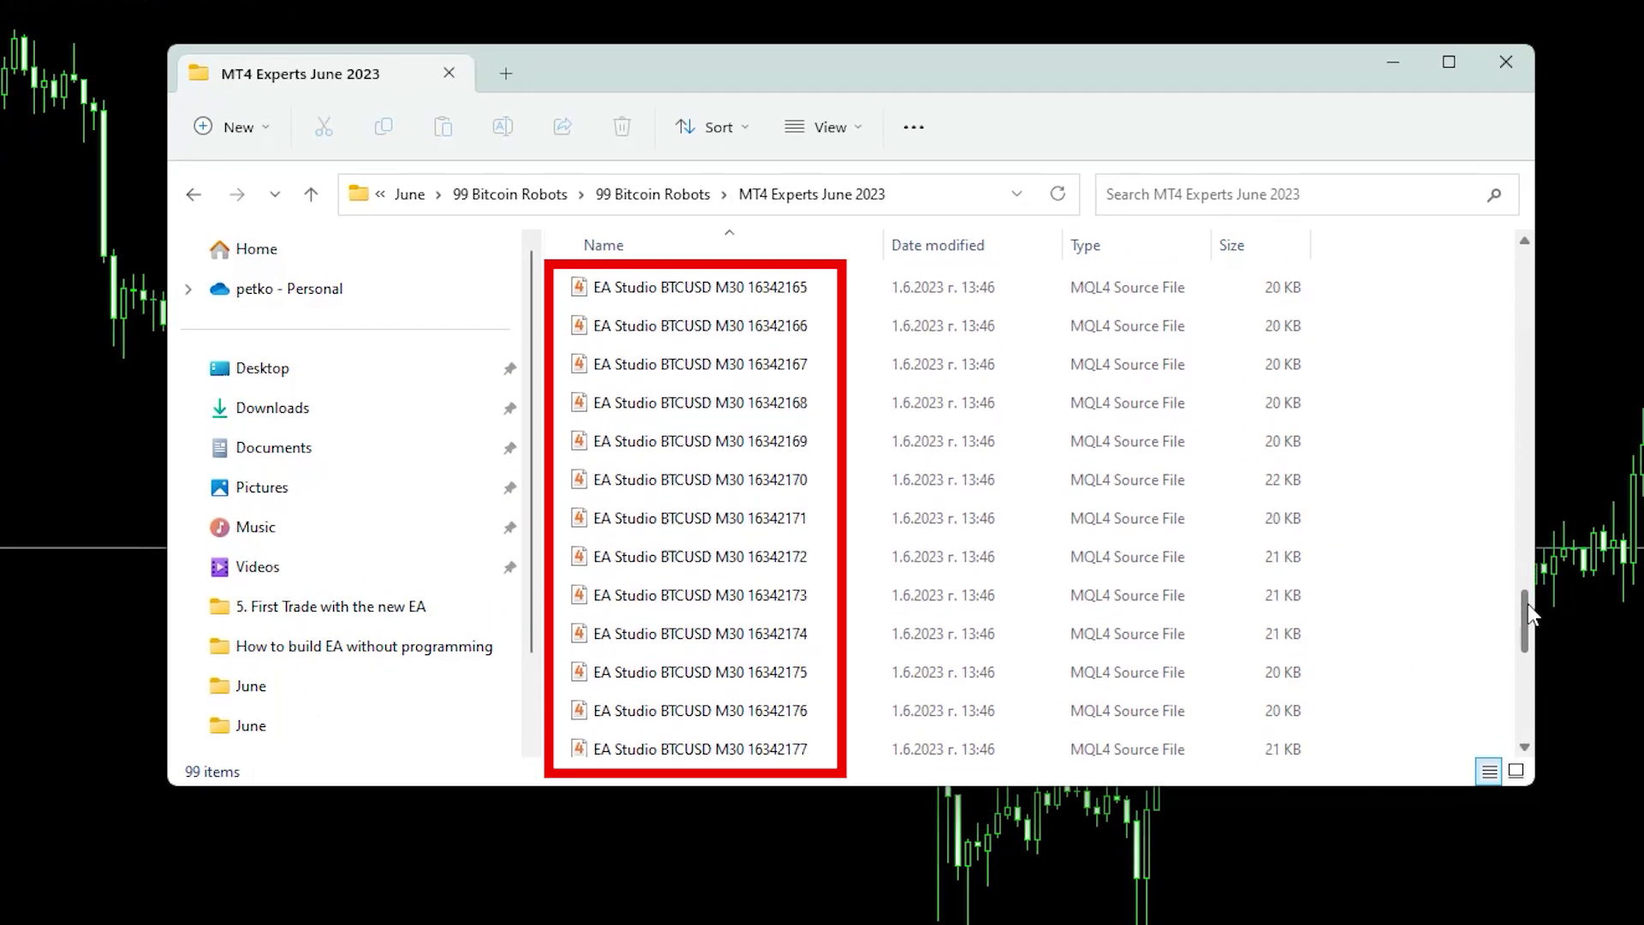
drag(1527, 604, 1539, 719)
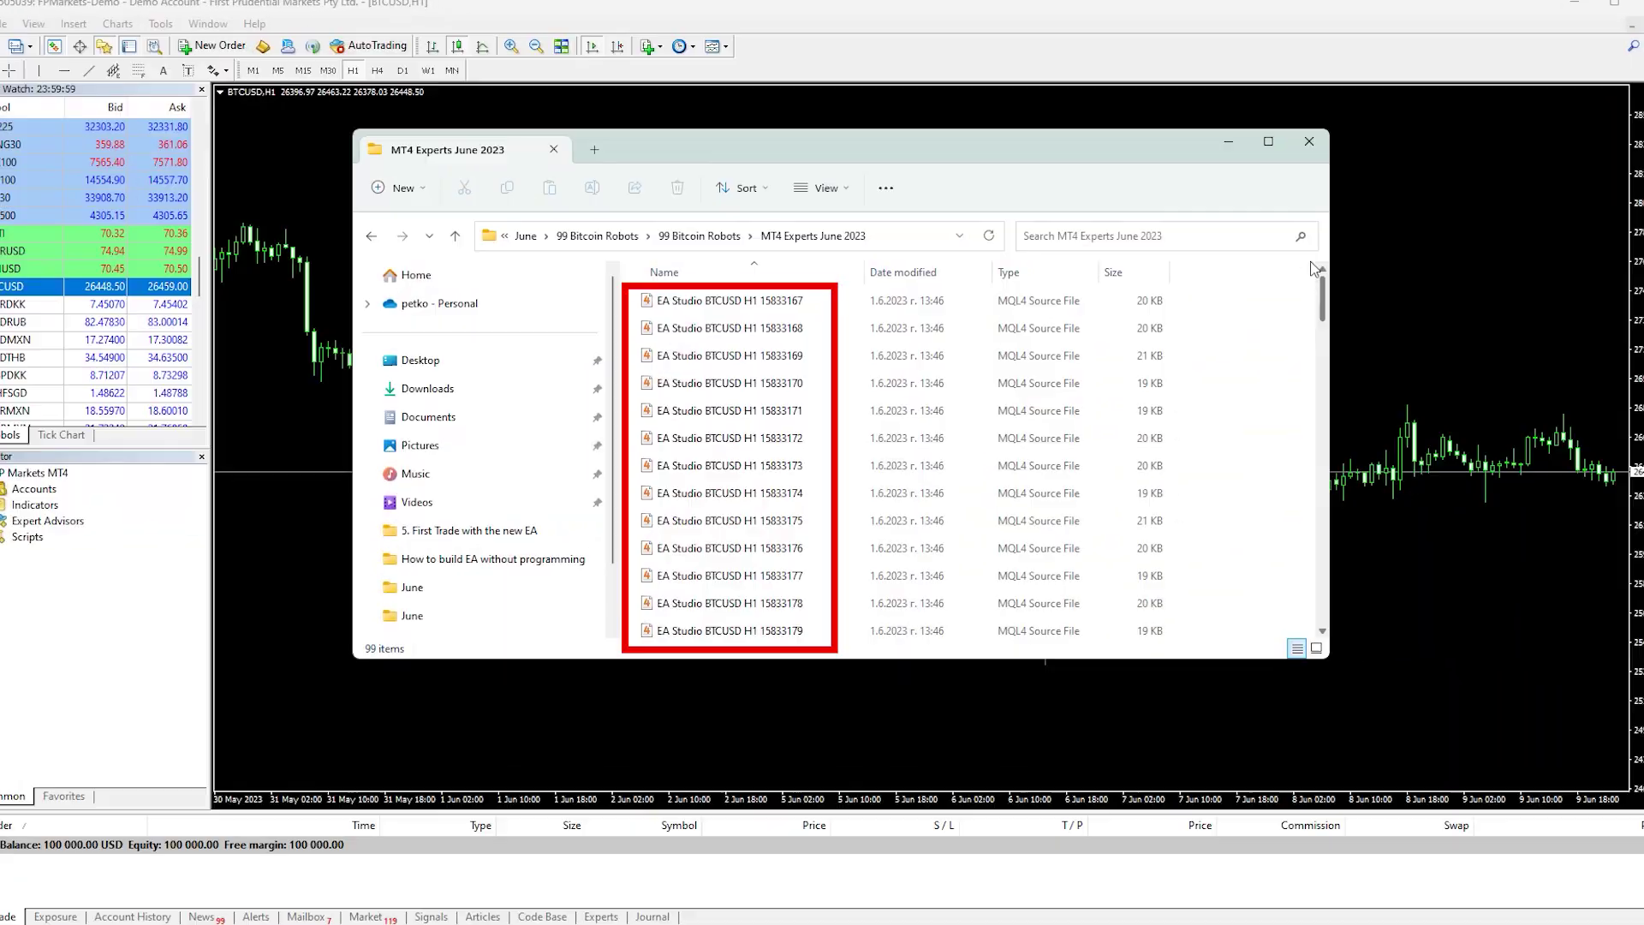
Select and copy all 99 EA Studio BTCUSD source files
scroll(1316, 316, down, 1)
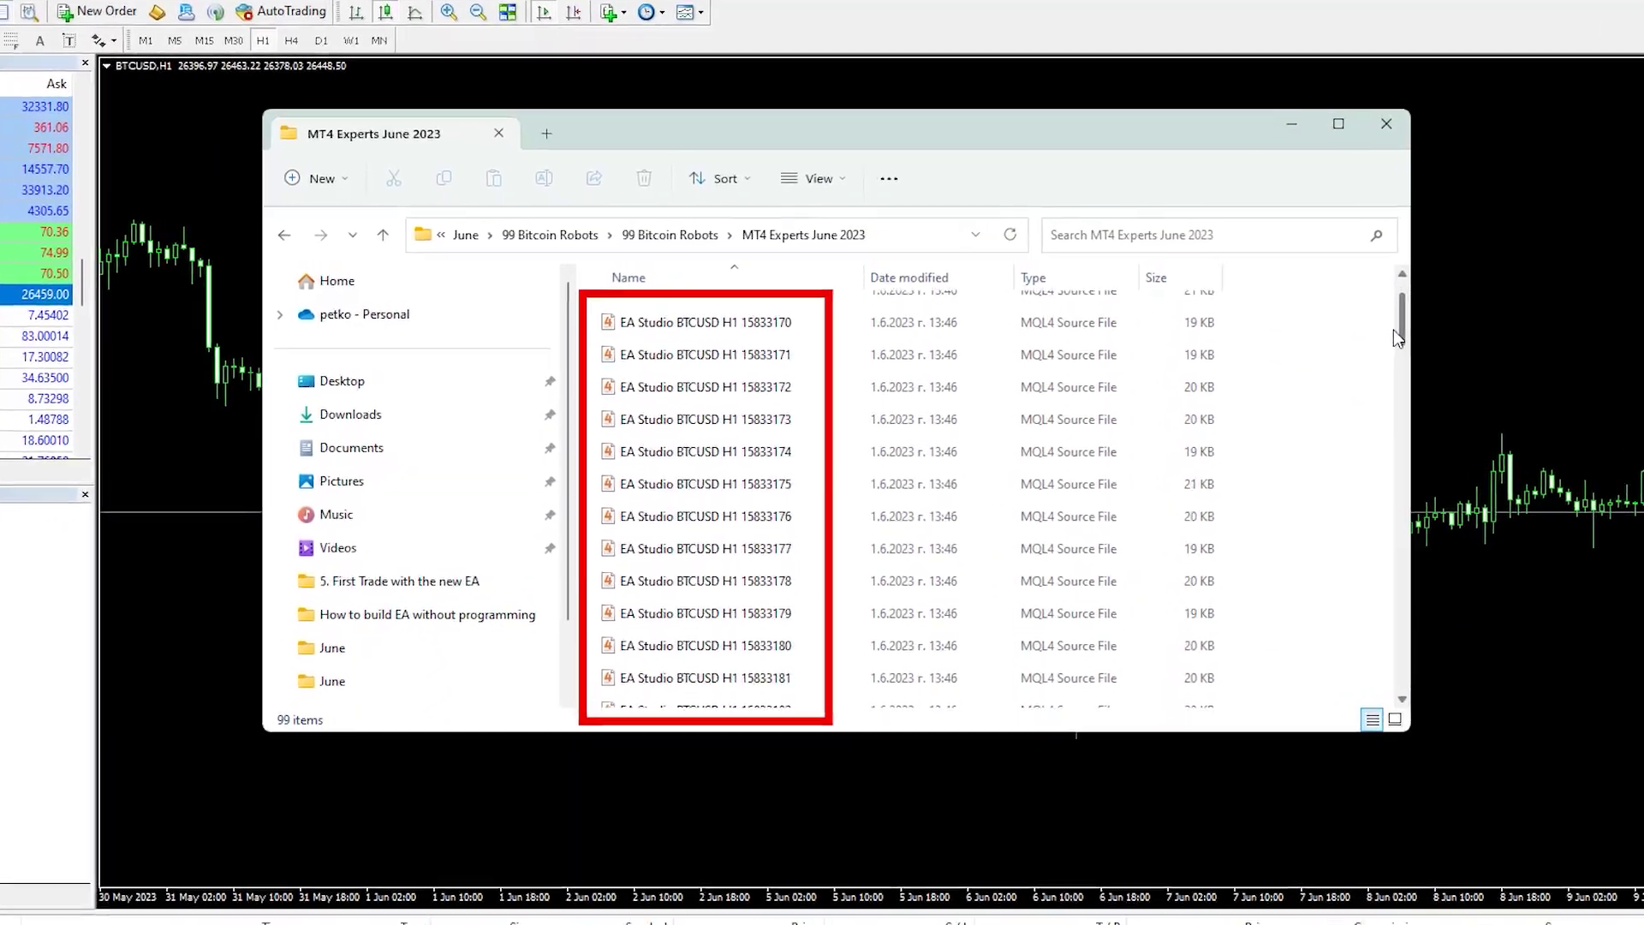
drag(1394, 330, 1413, 631)
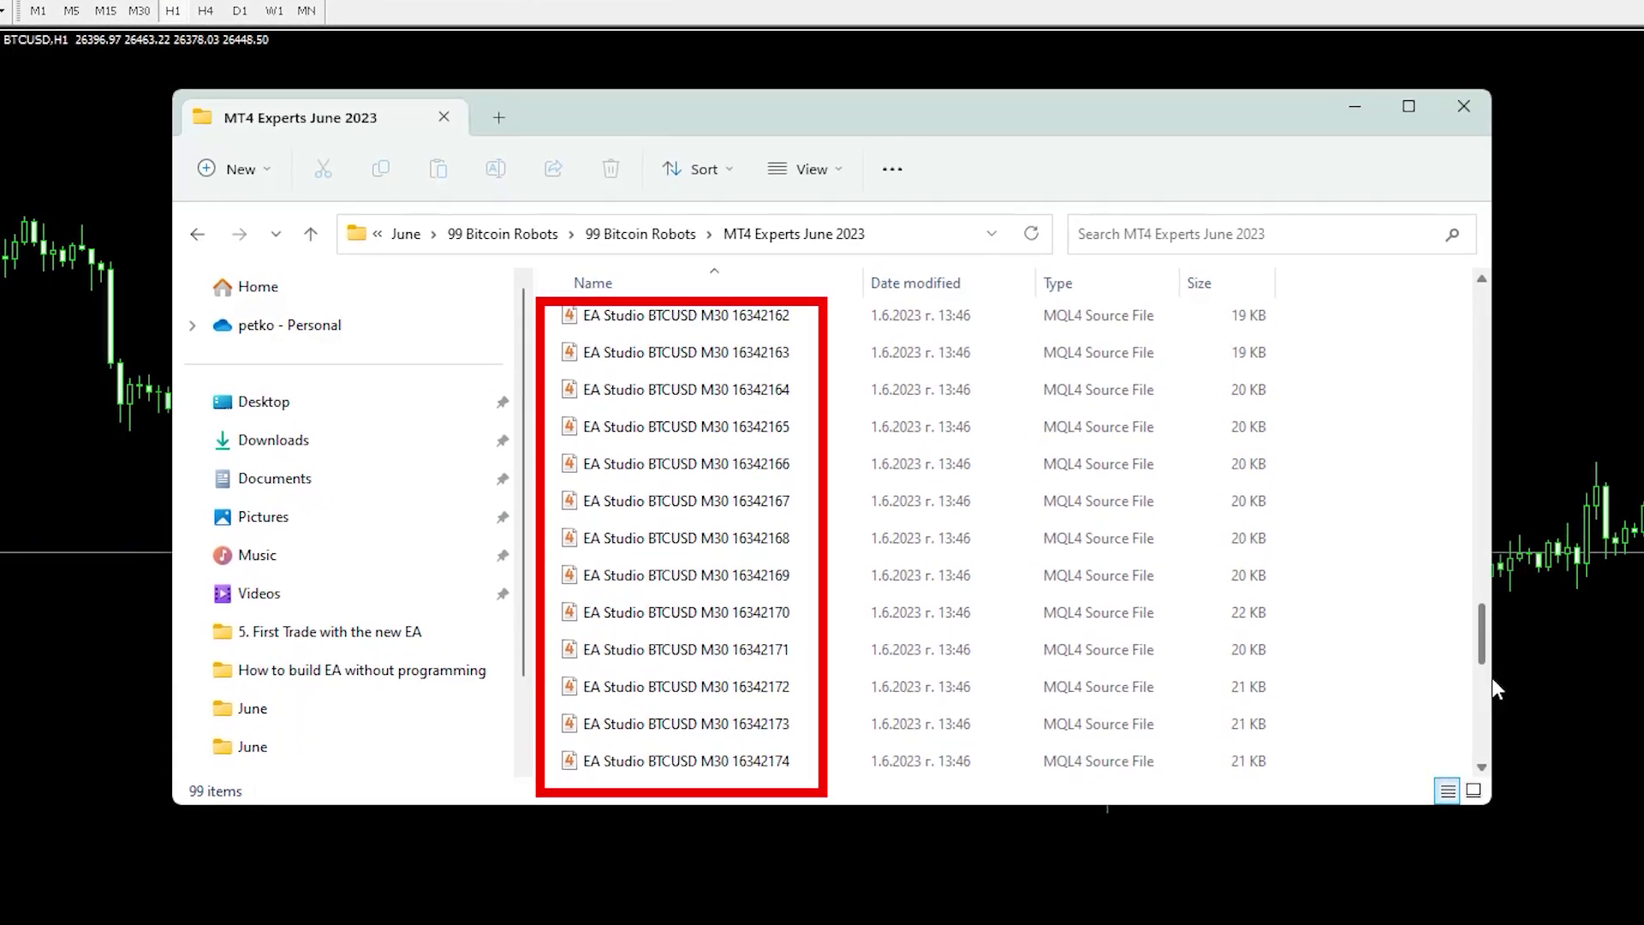
drag(1492, 676, 1494, 745)
key(ctrl+a)
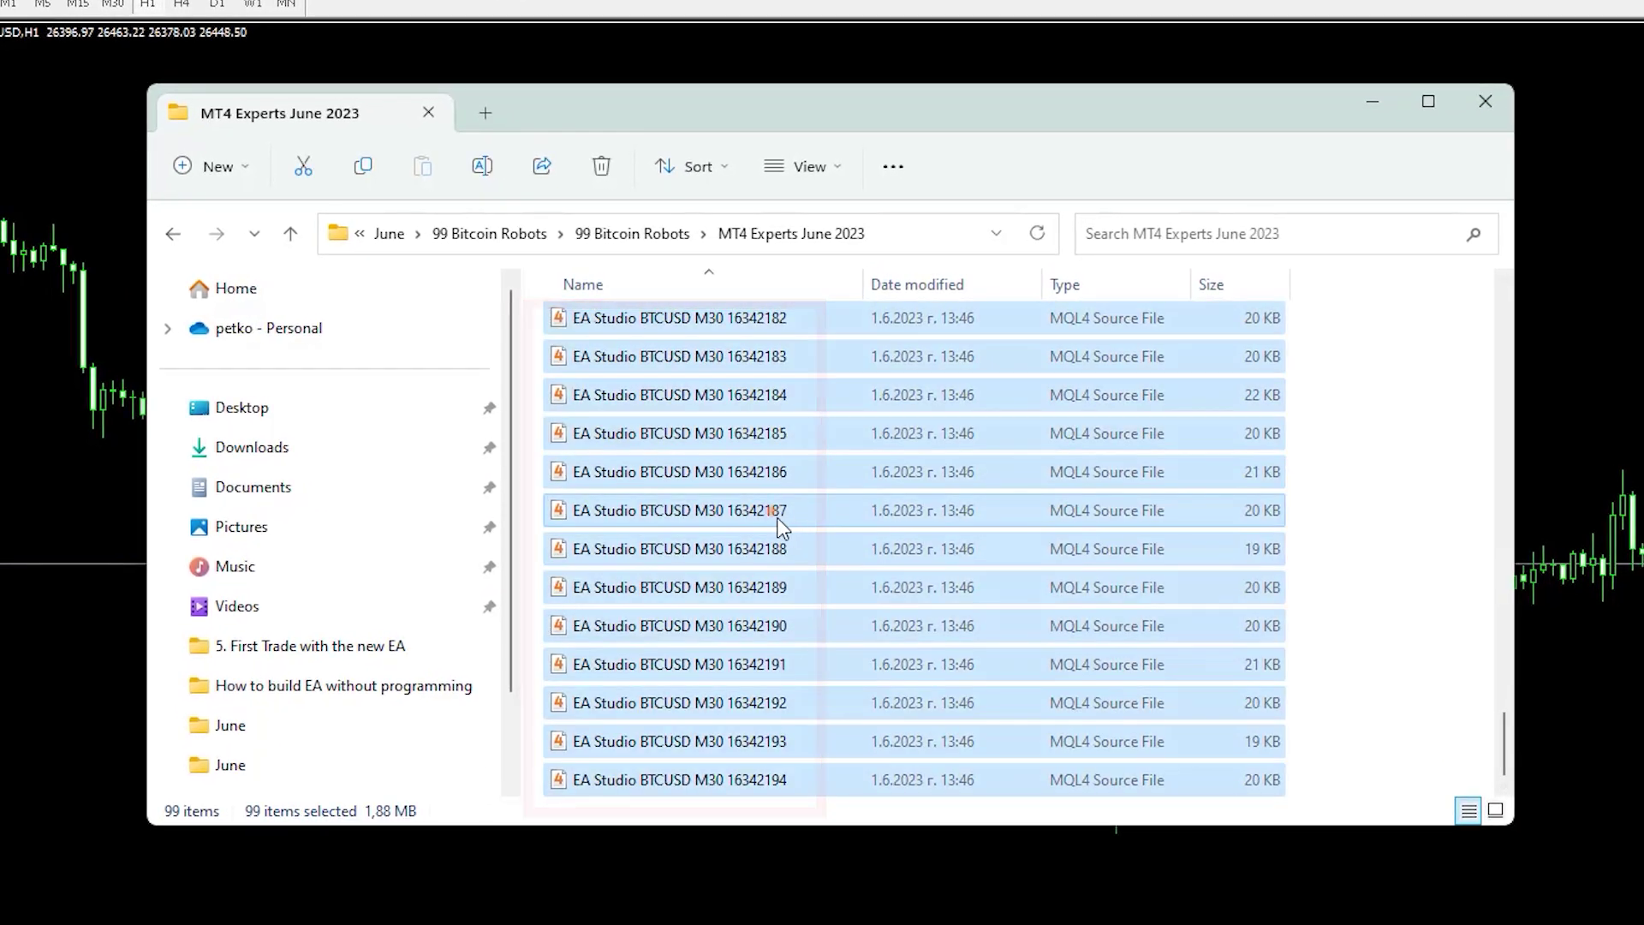
right_click(771, 512)
click(846, 539)
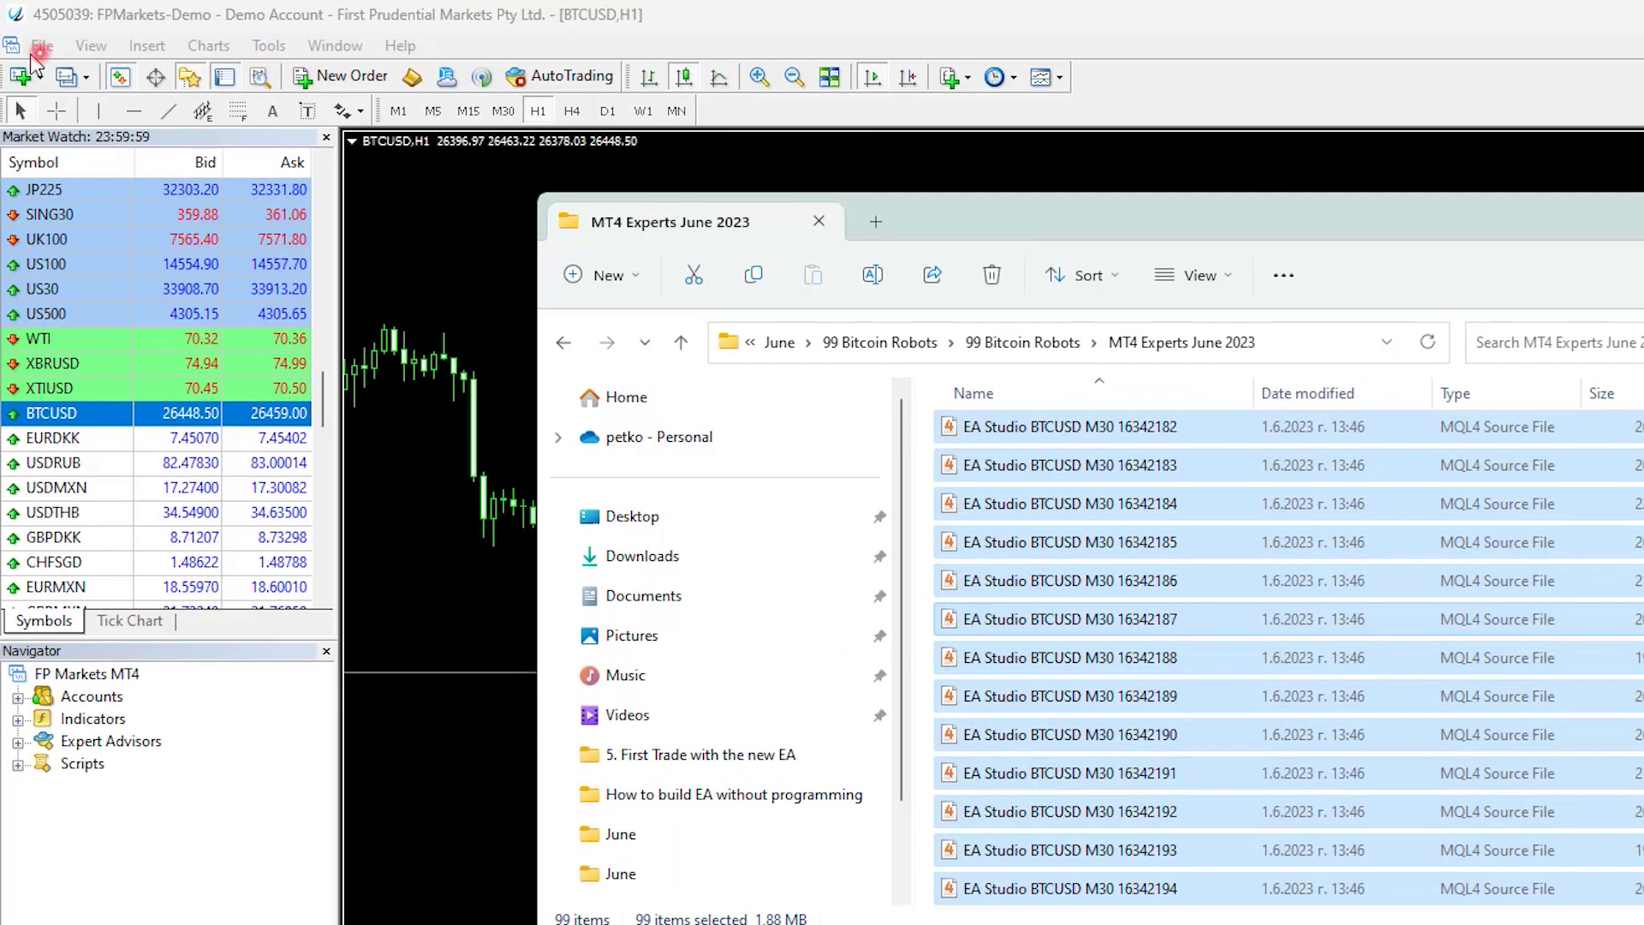
Open MT4's data folder and navigate to MQL4 > Experts
click(38, 47)
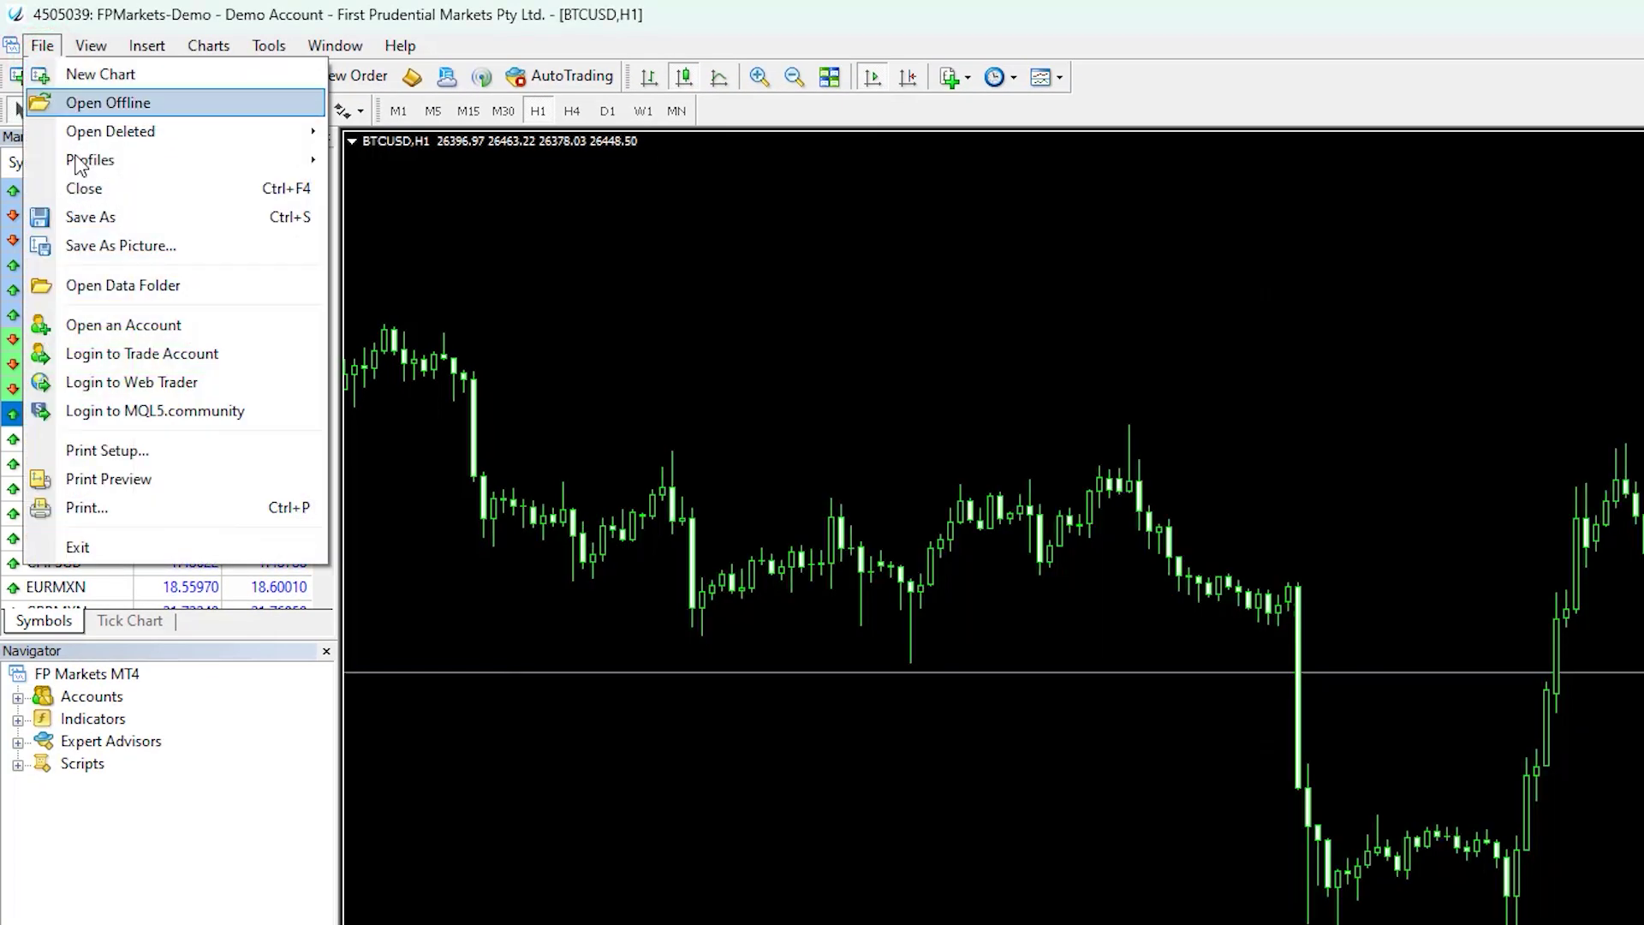
click(115, 285)
double_click(733, 499)
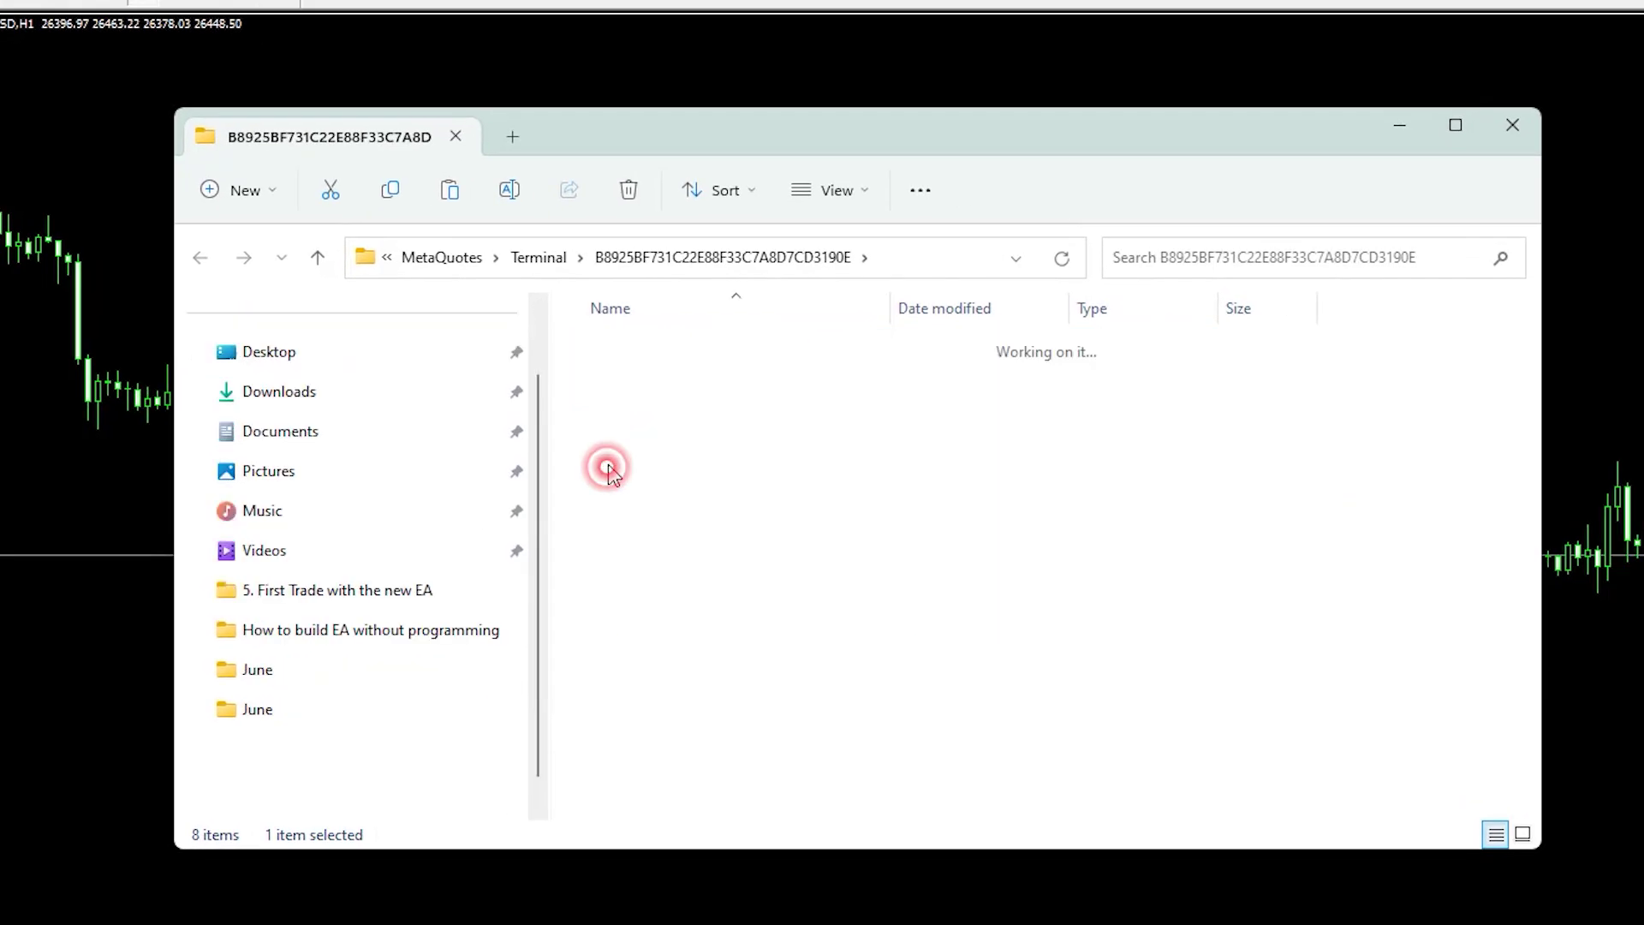
double_click(623, 351)
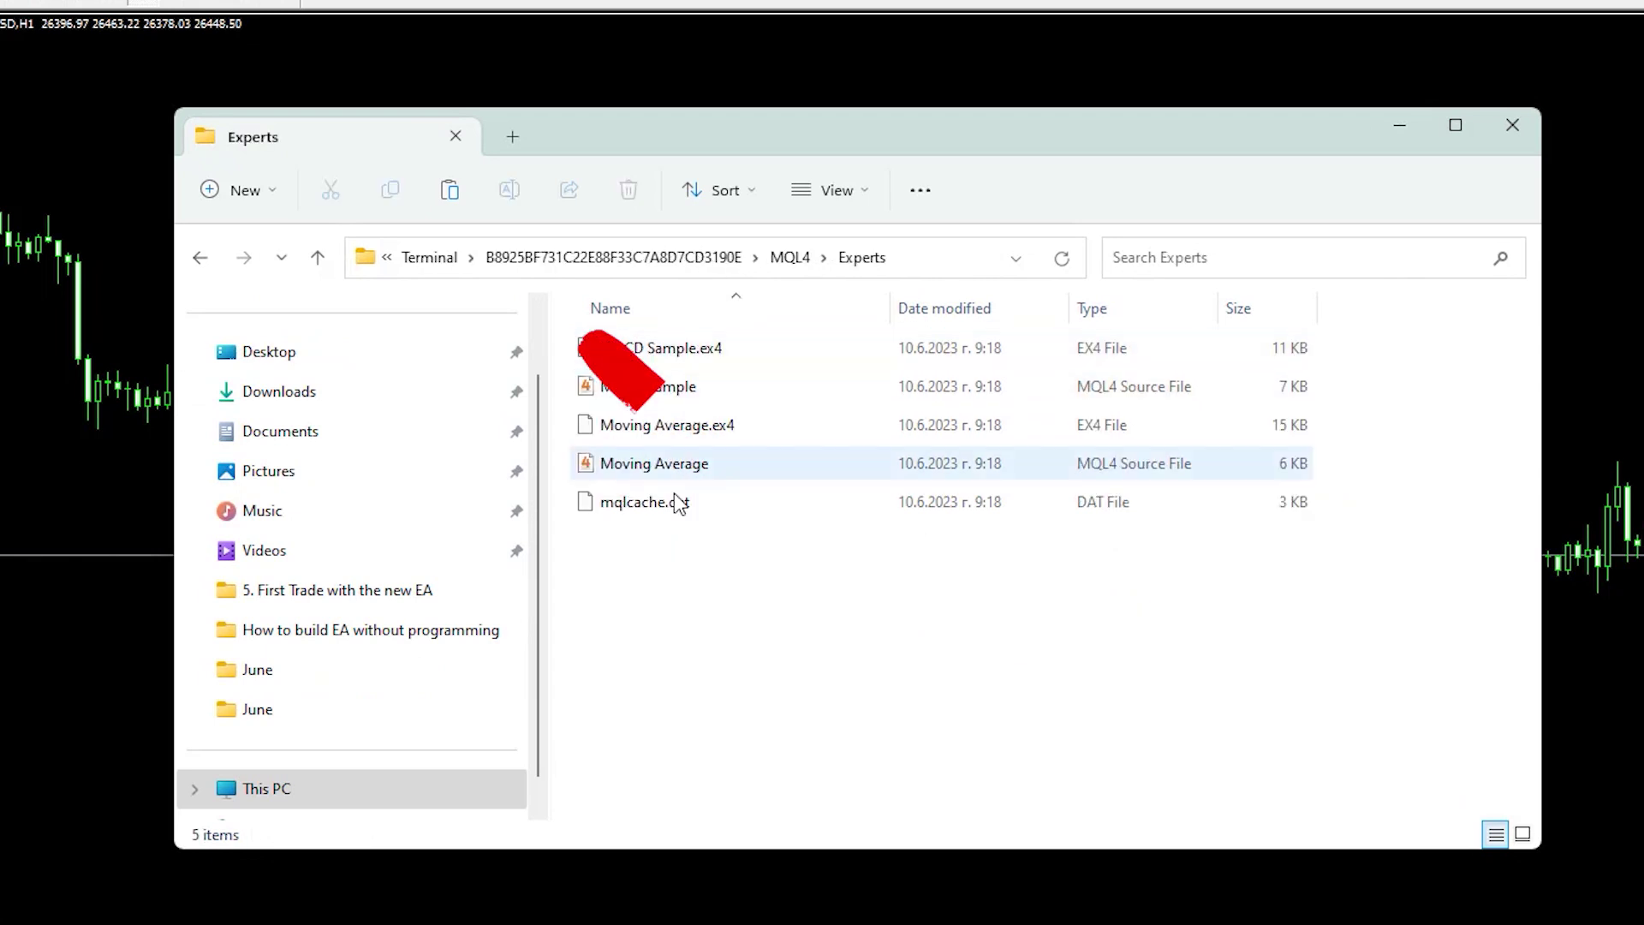
Delete the five sample files in Experts, paste the 99 EA files, and close Explorer
drag(703, 571, 610, 352)
key(Delete)
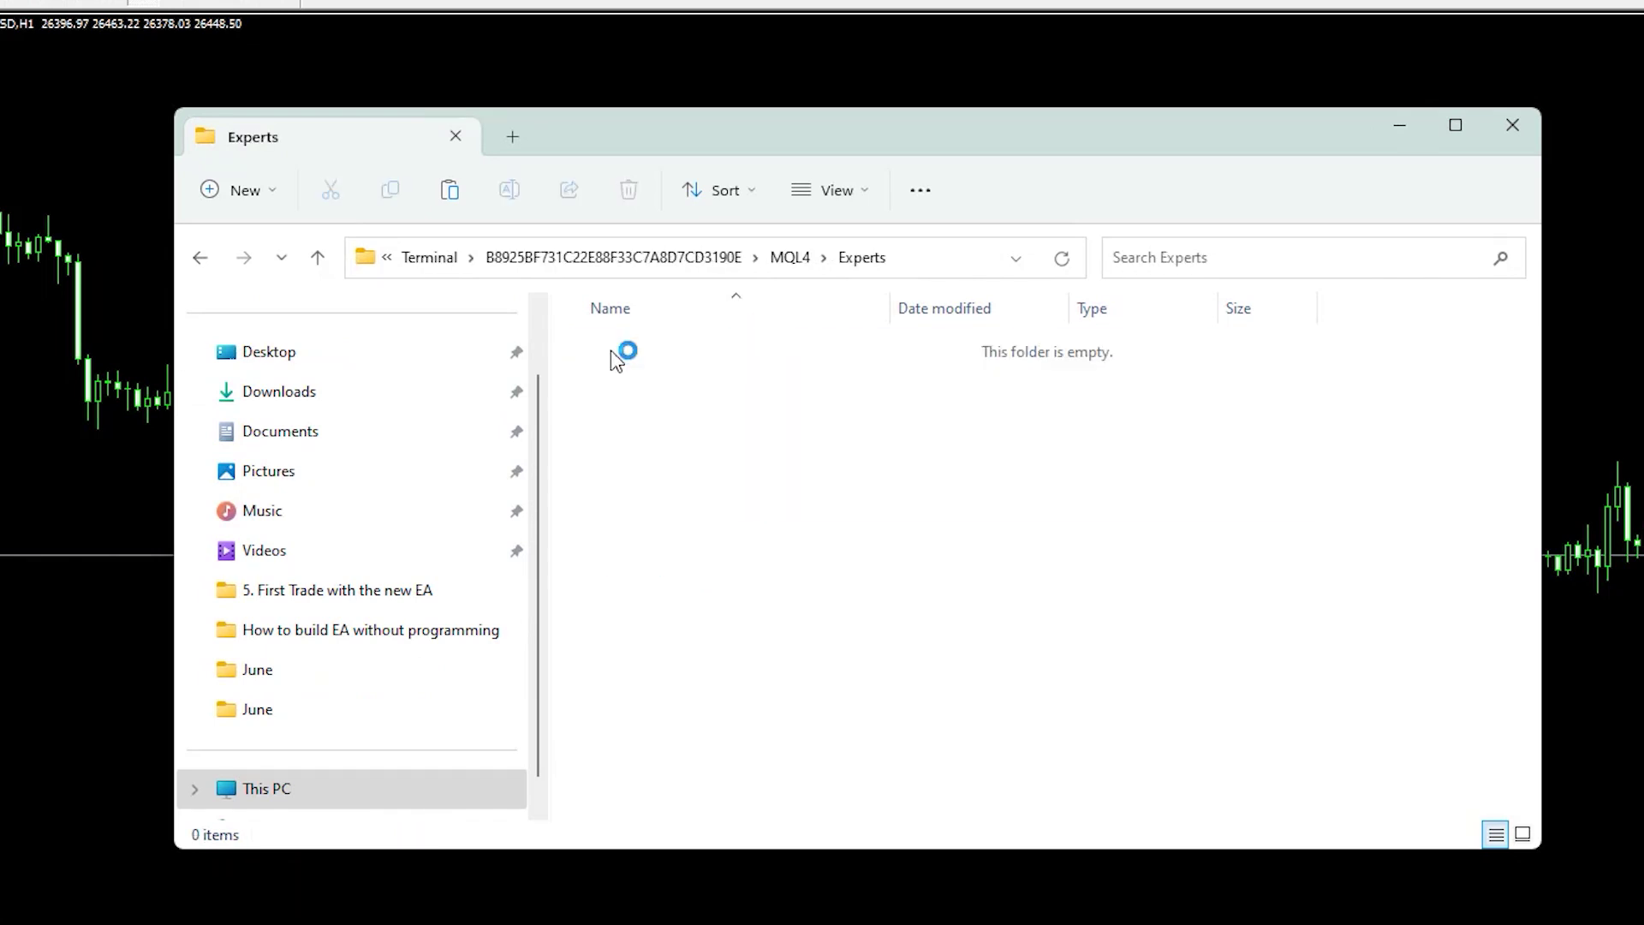
click(693, 442)
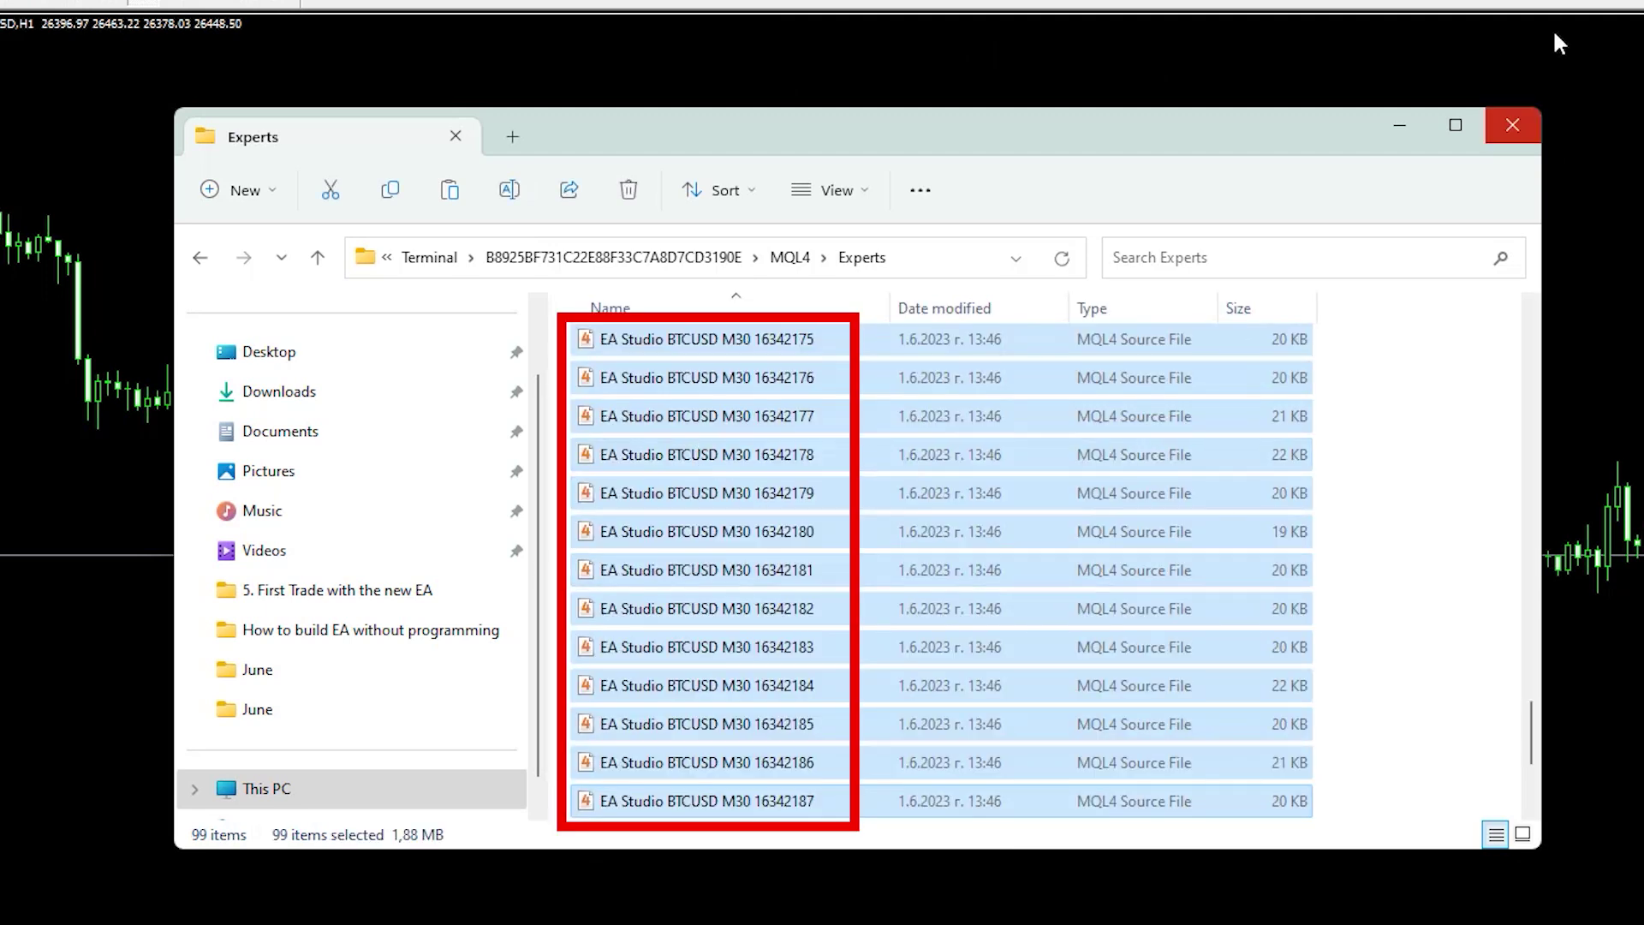
click(1508, 122)
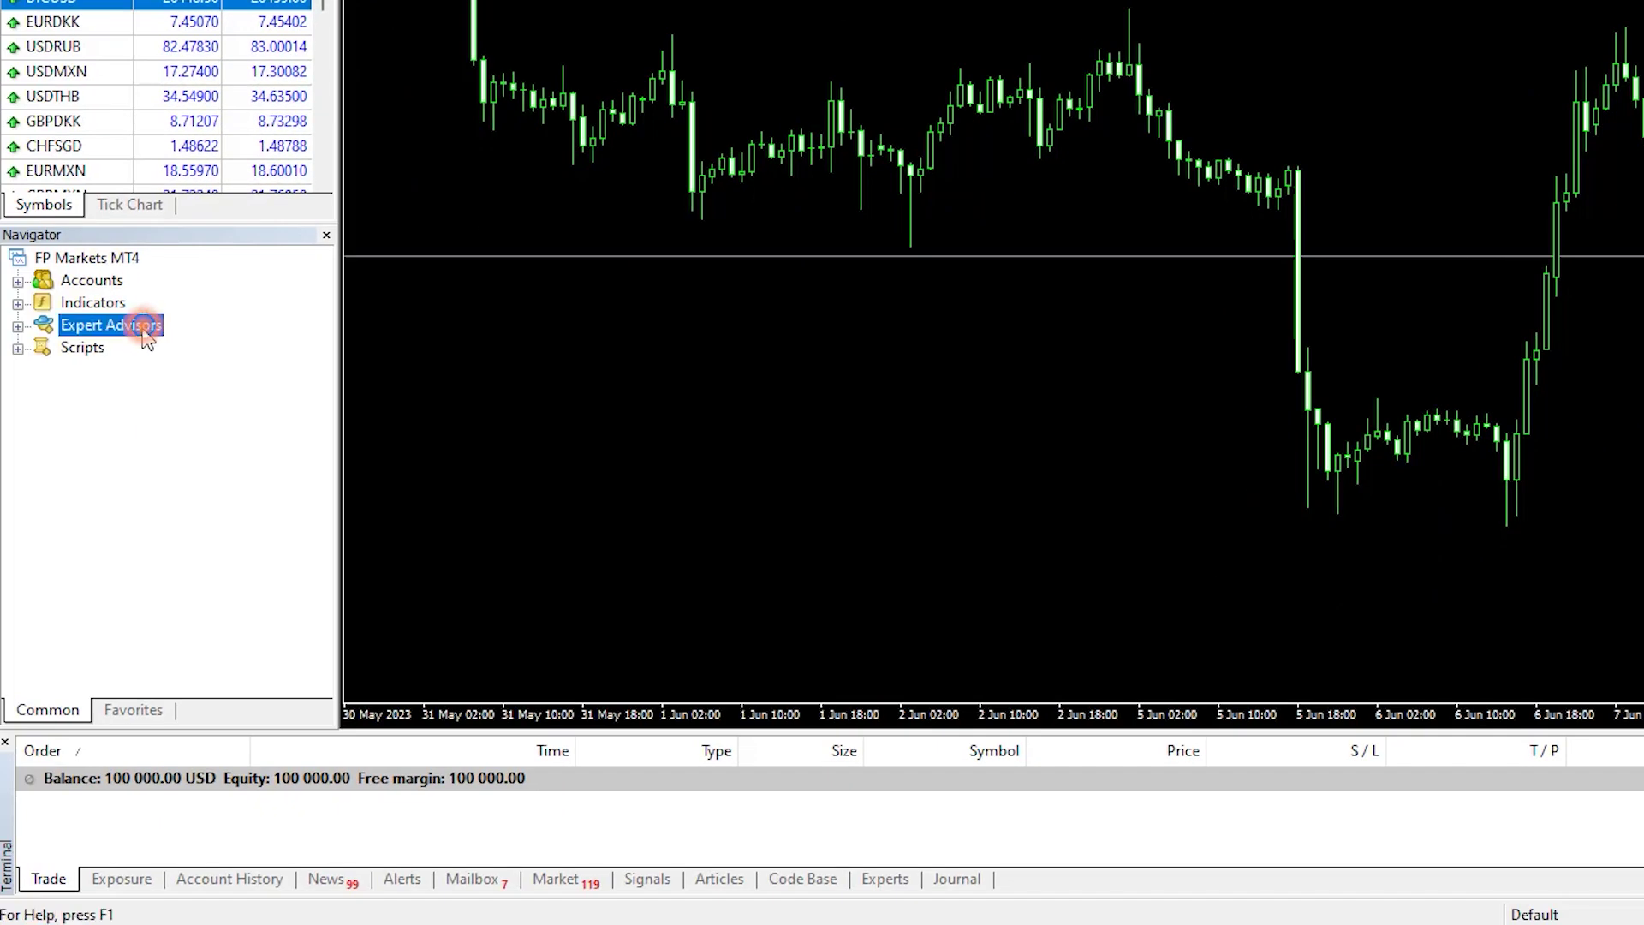
Refresh the Navigator's Expert Advisors group and scroll through the newly listed EA Studio BTCUSD robots
right_click(148, 336)
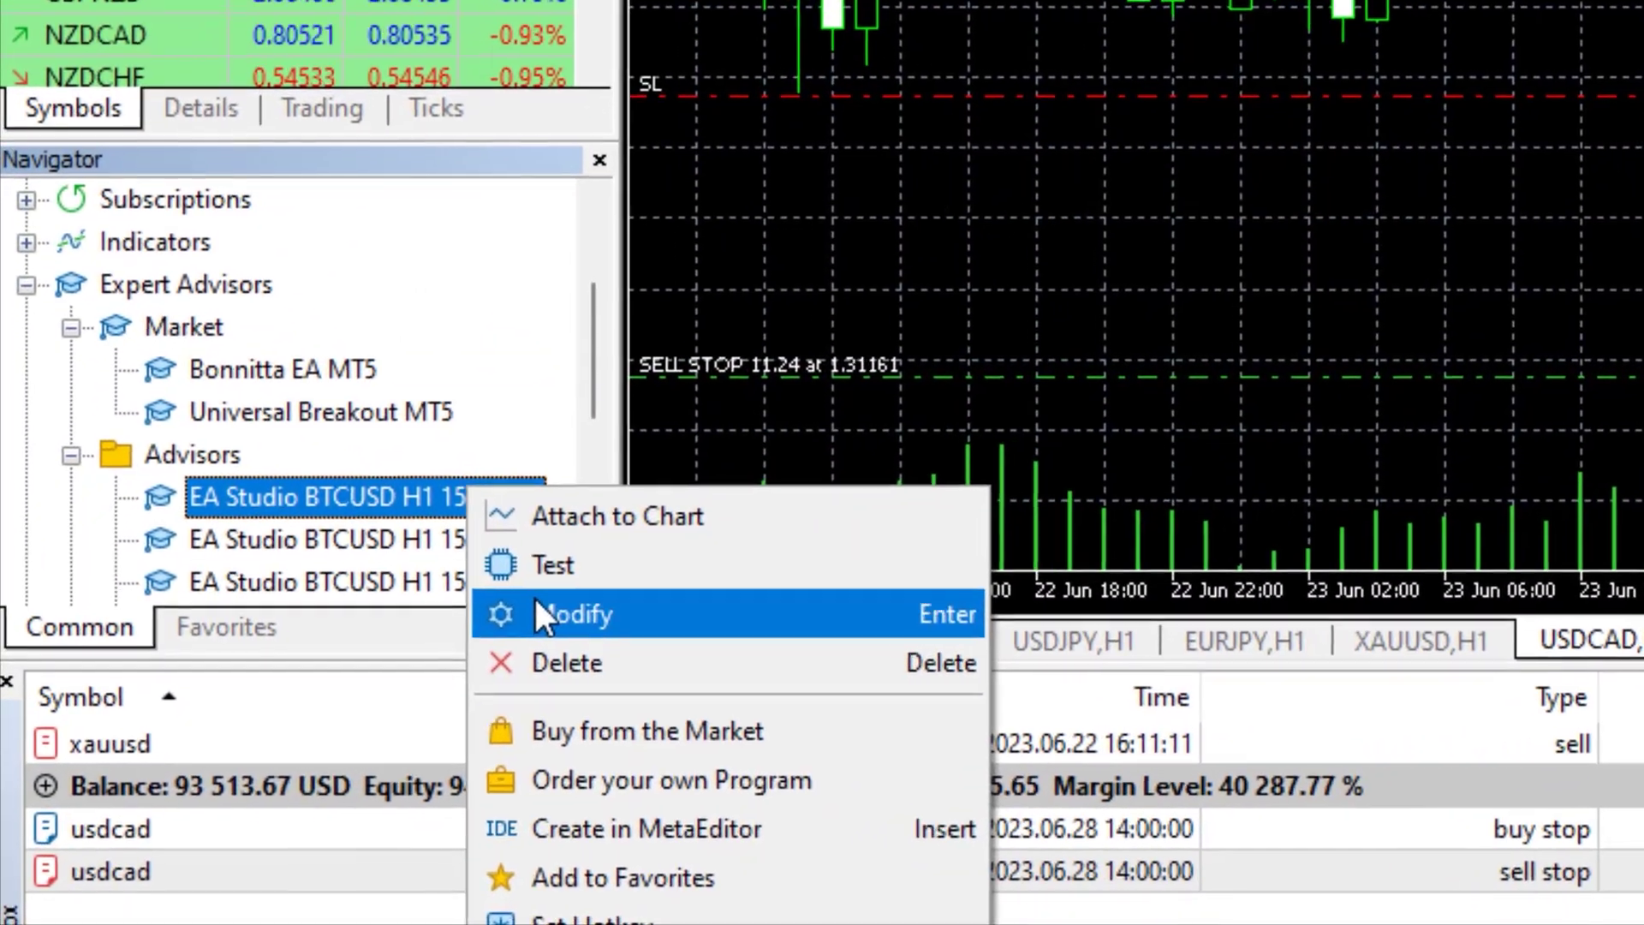
click(536, 602)
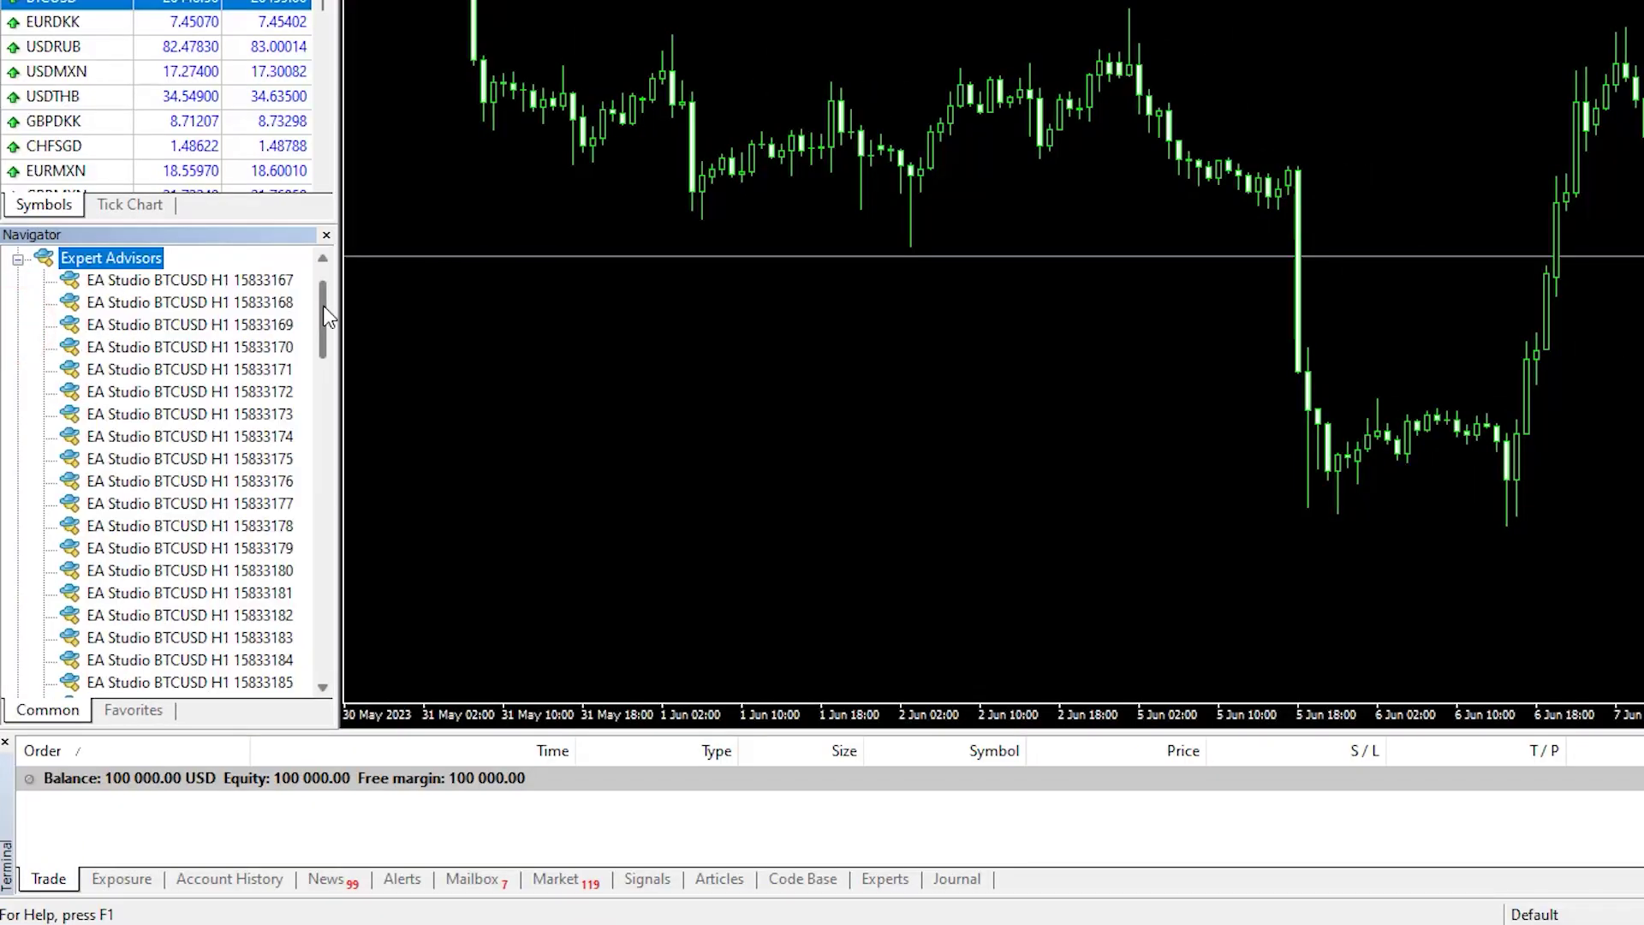
drag(327, 307, 324, 317)
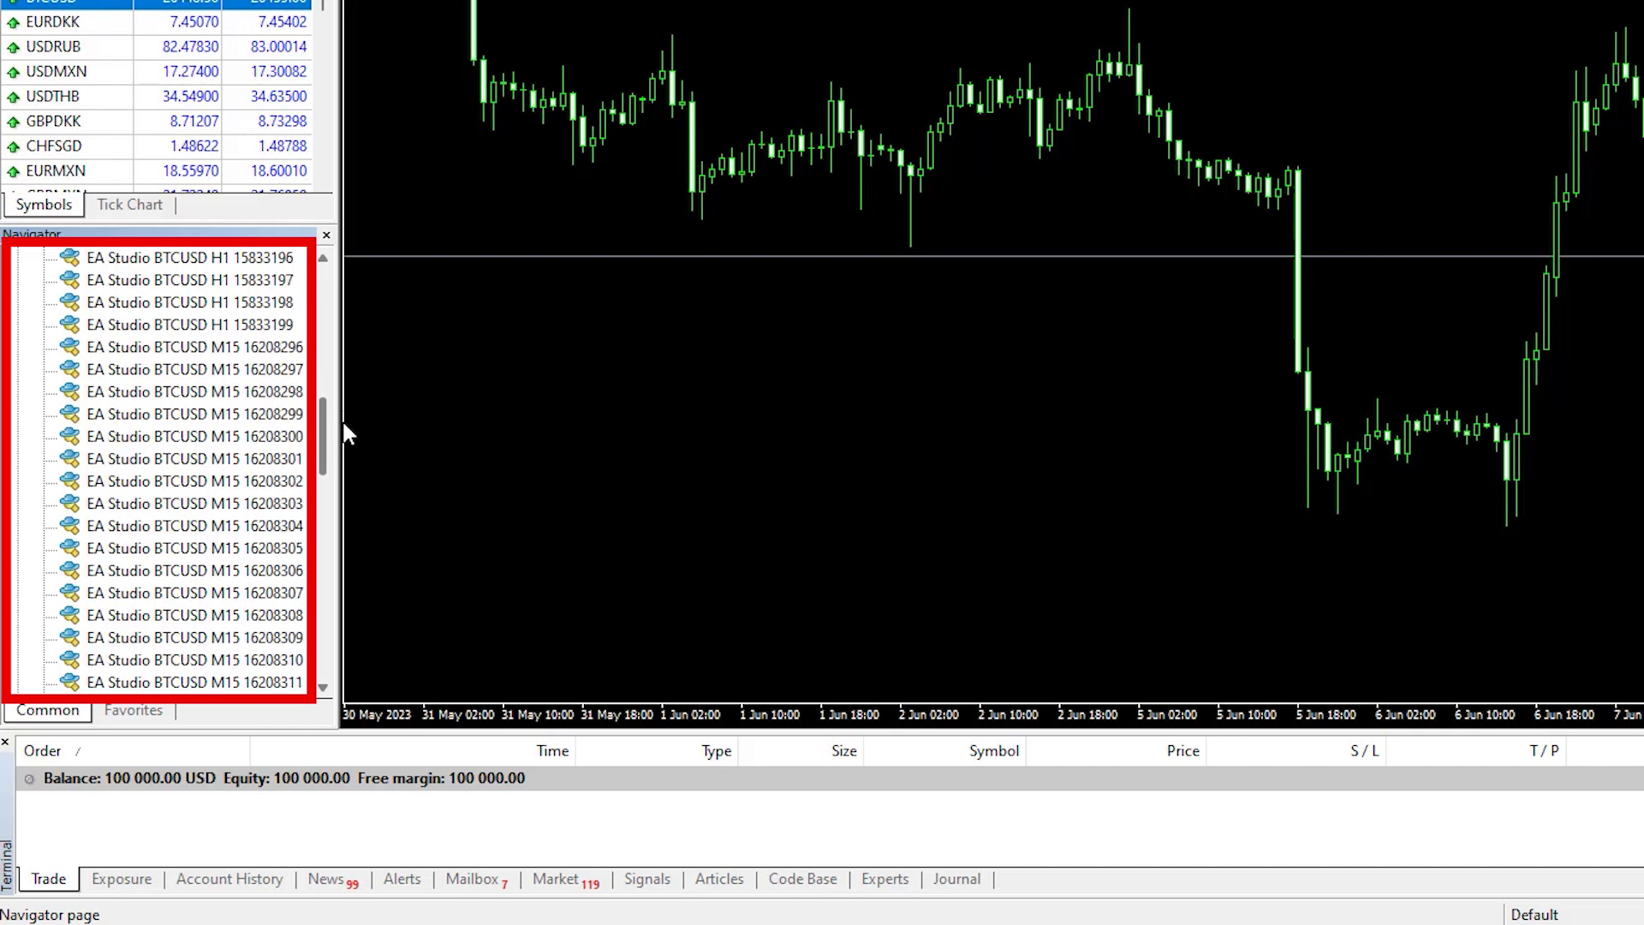
drag(343, 425, 367, 589)
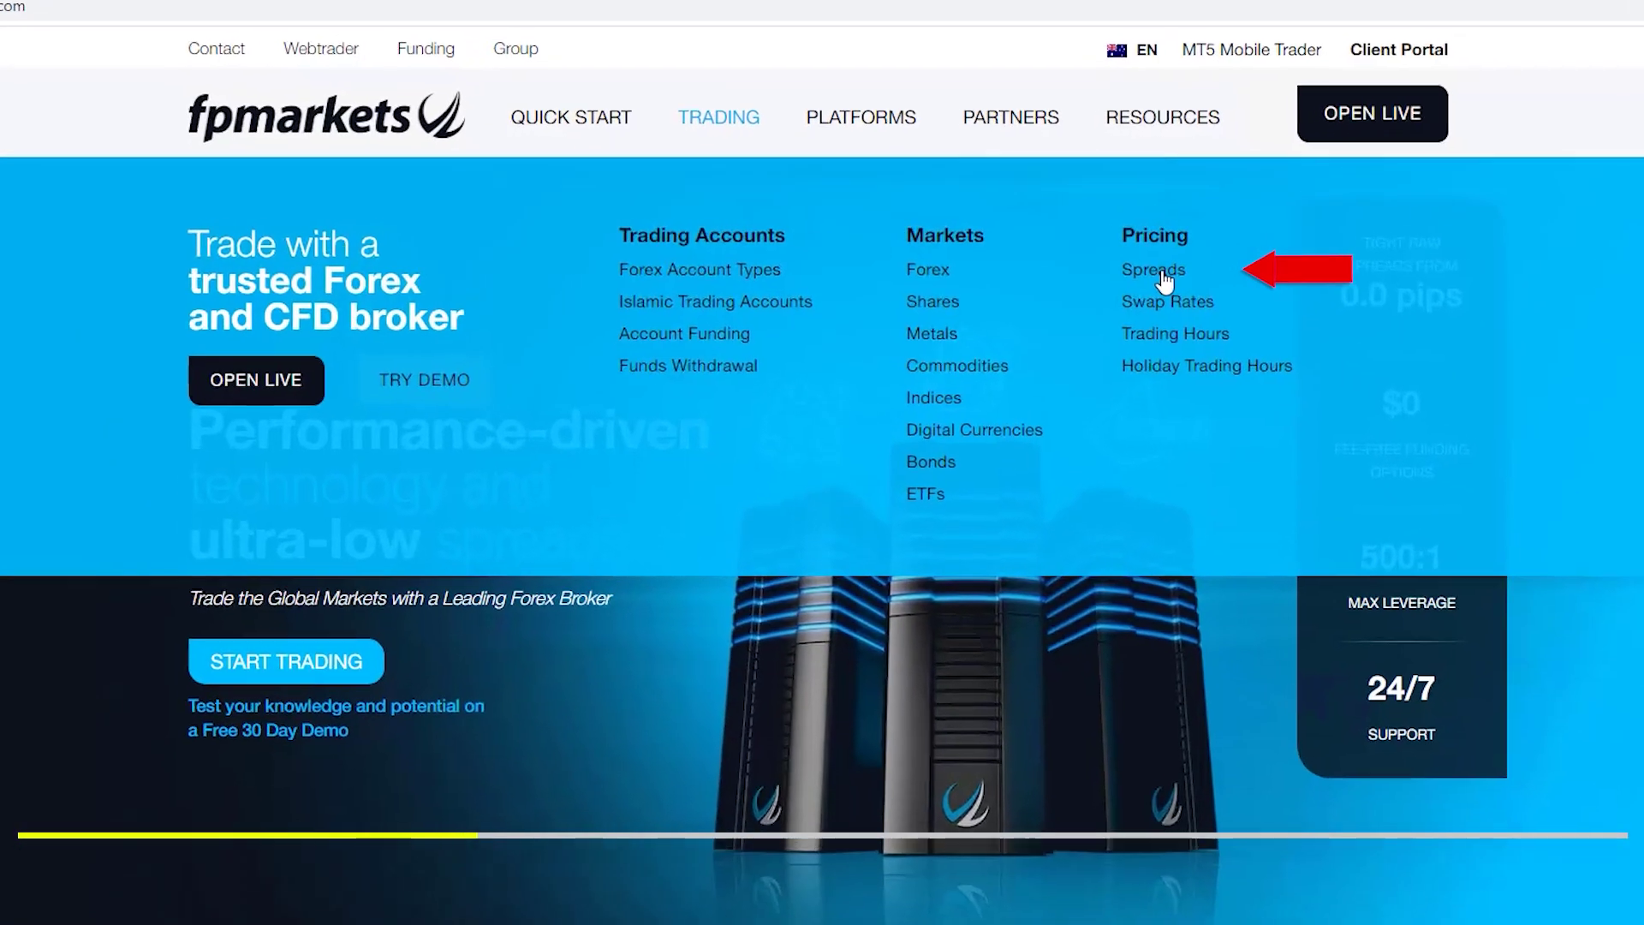
Open FP Markets' Forex spreads page and scroll down through the spreads table
click(1199, 277)
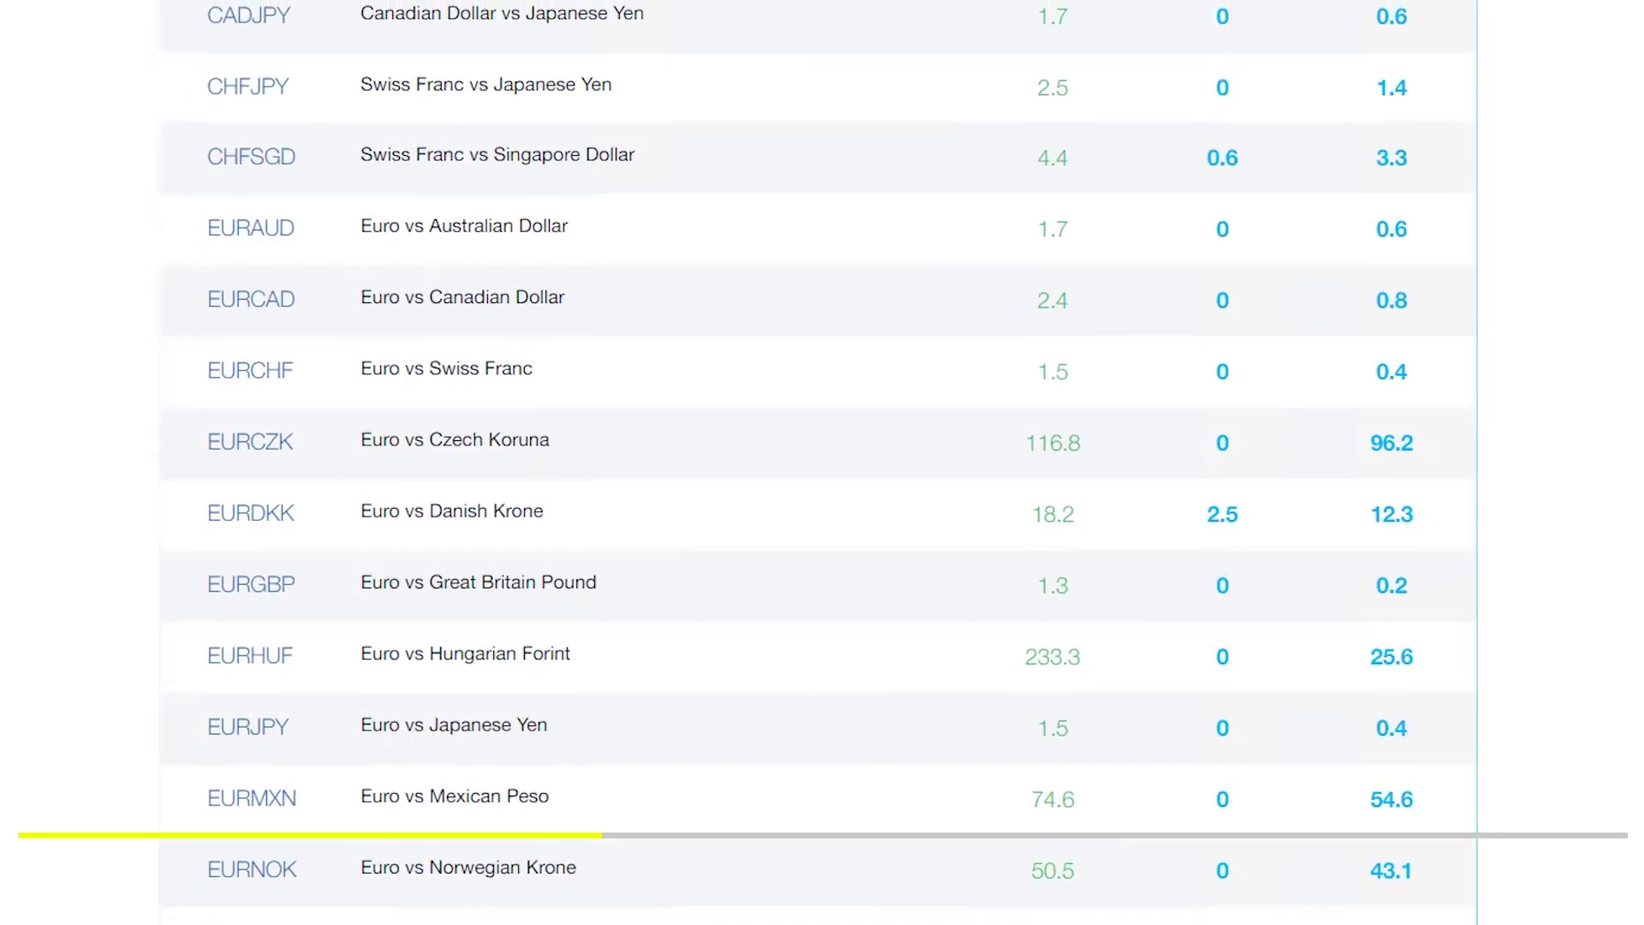
scroll(822, 462, down, 10)
scroll(1629, 803, down, 20)
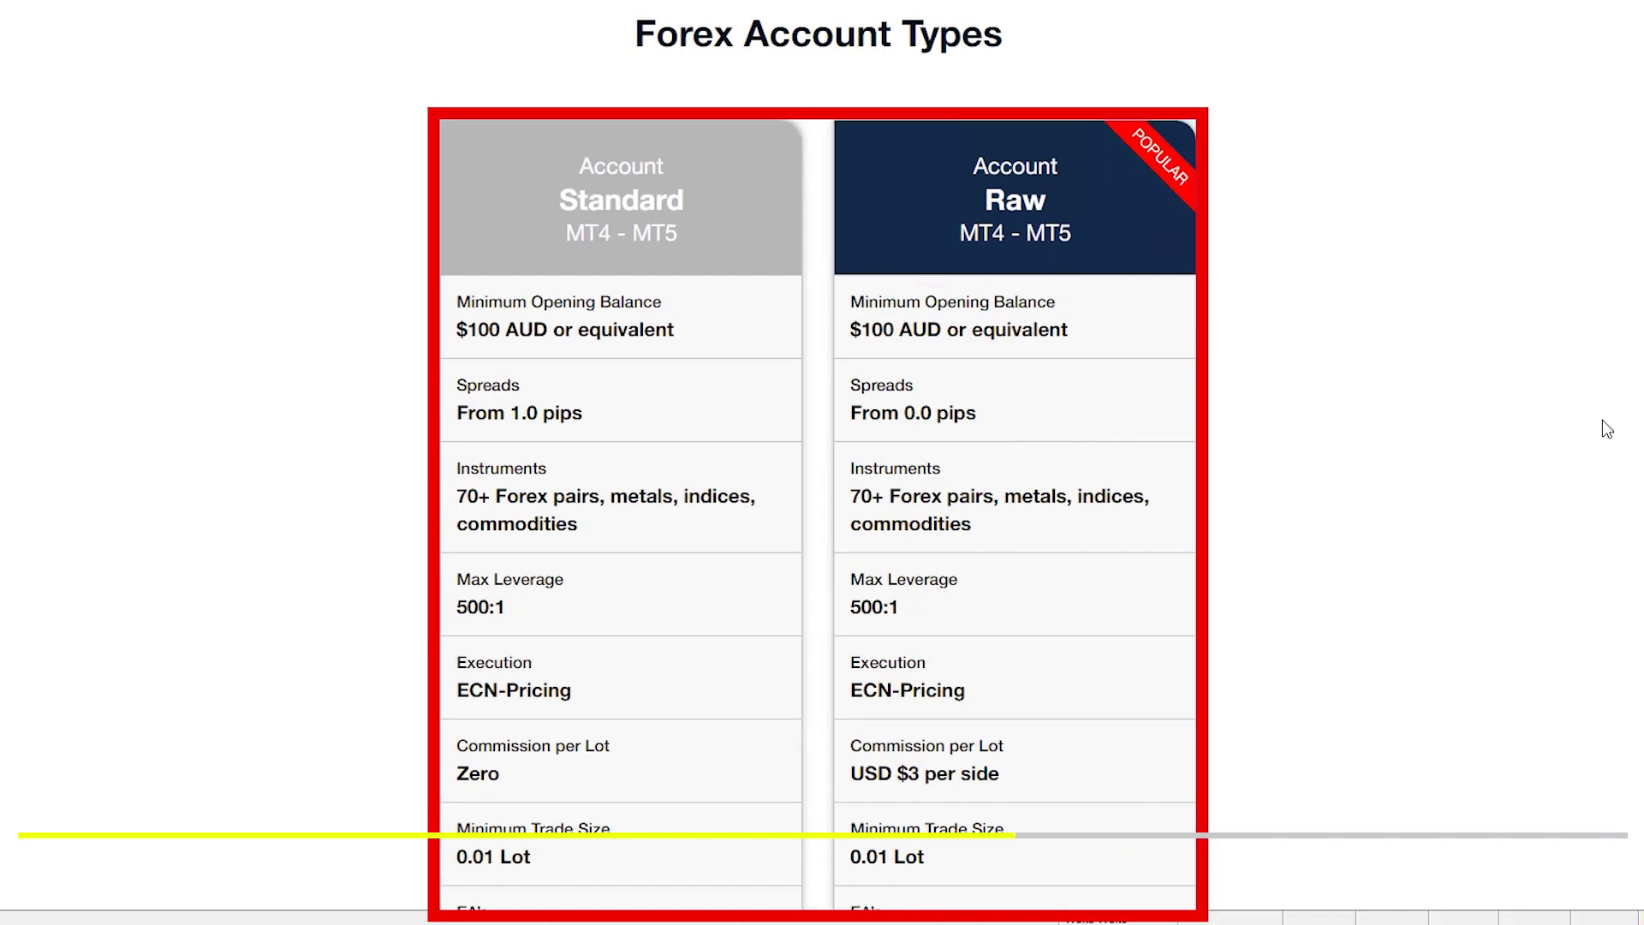
scroll(818, 514, down, 3)
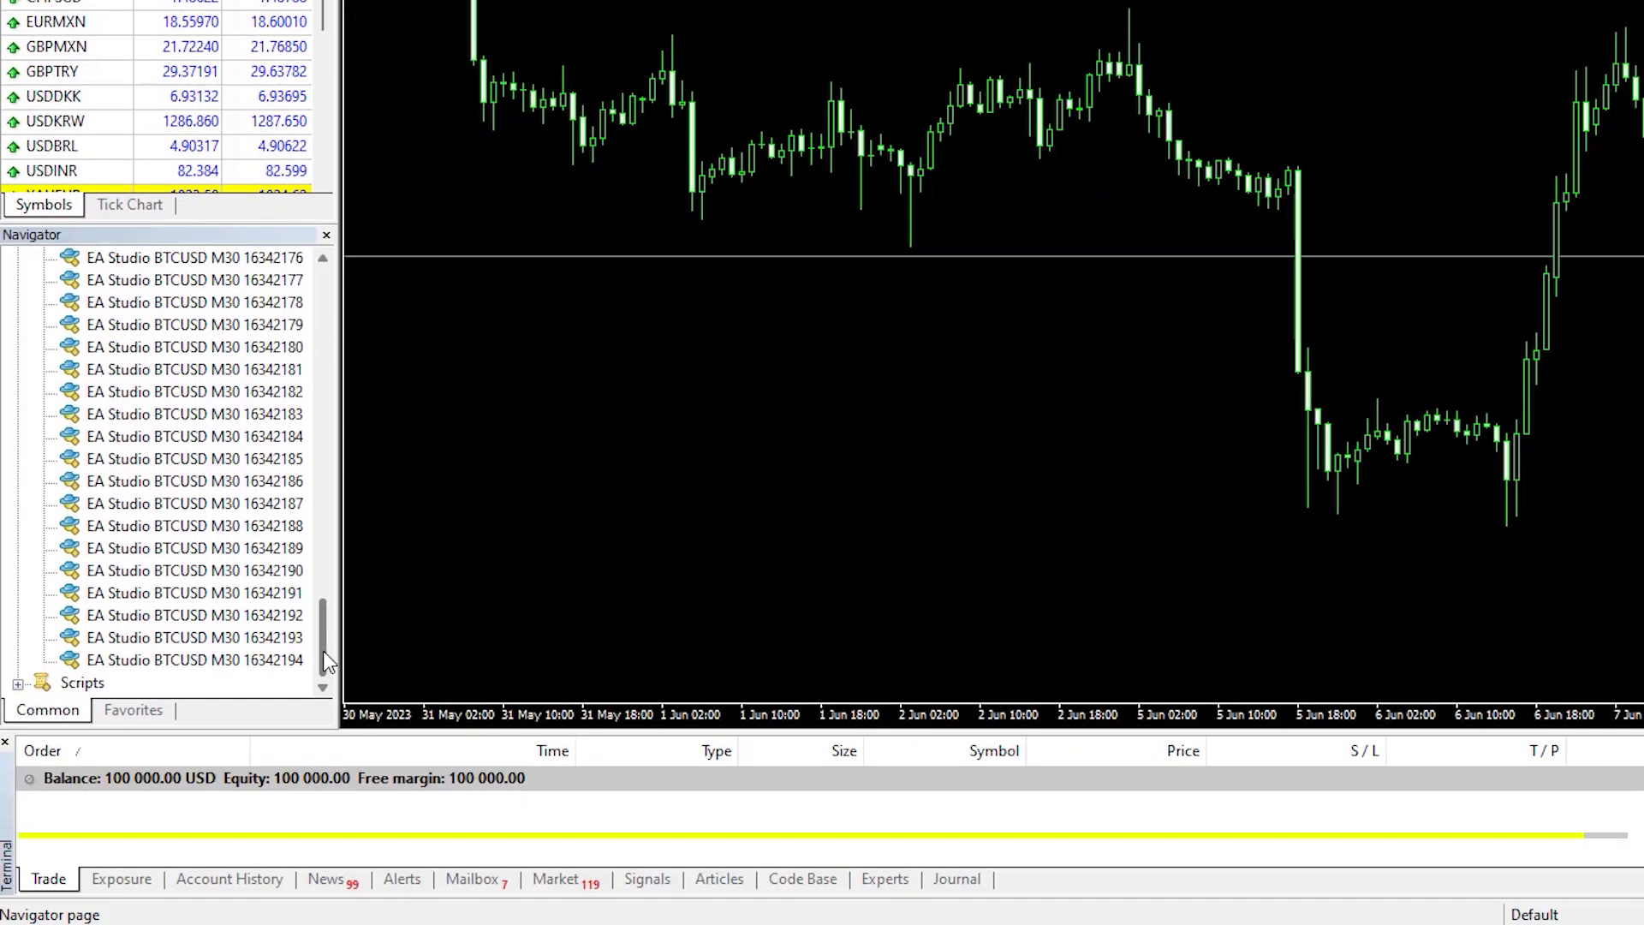
Drag the EA Studio BTCUSD H1 15833167 expert onto the BTCUSD chart
drag(322, 661, 330, 555)
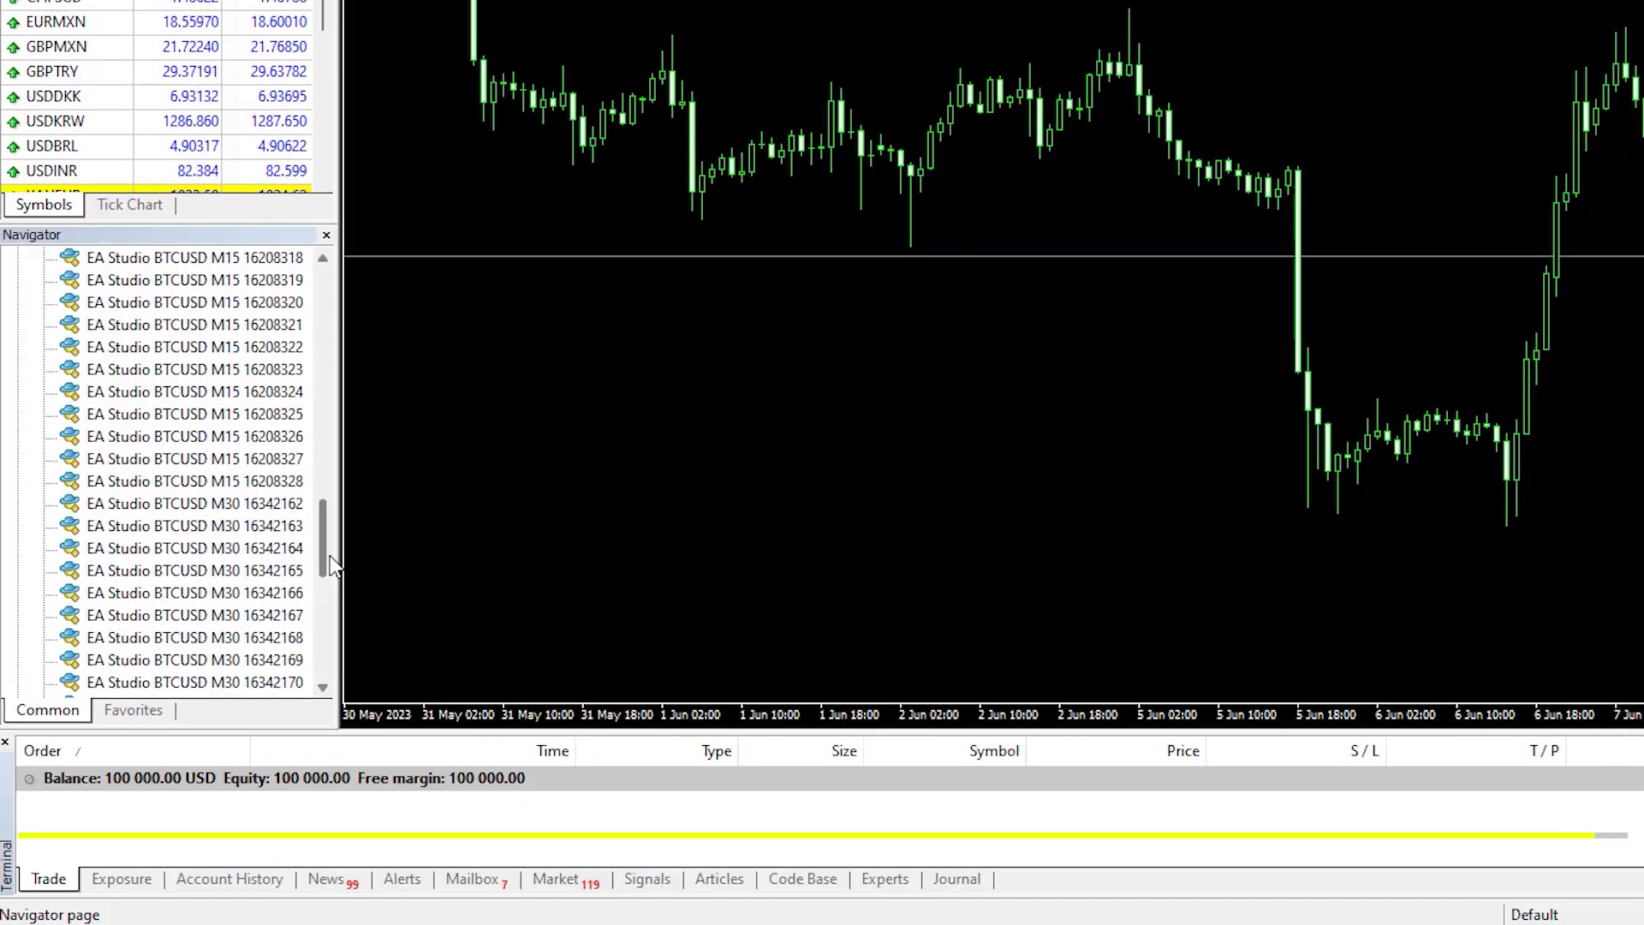
drag(340, 479, 351, 320)
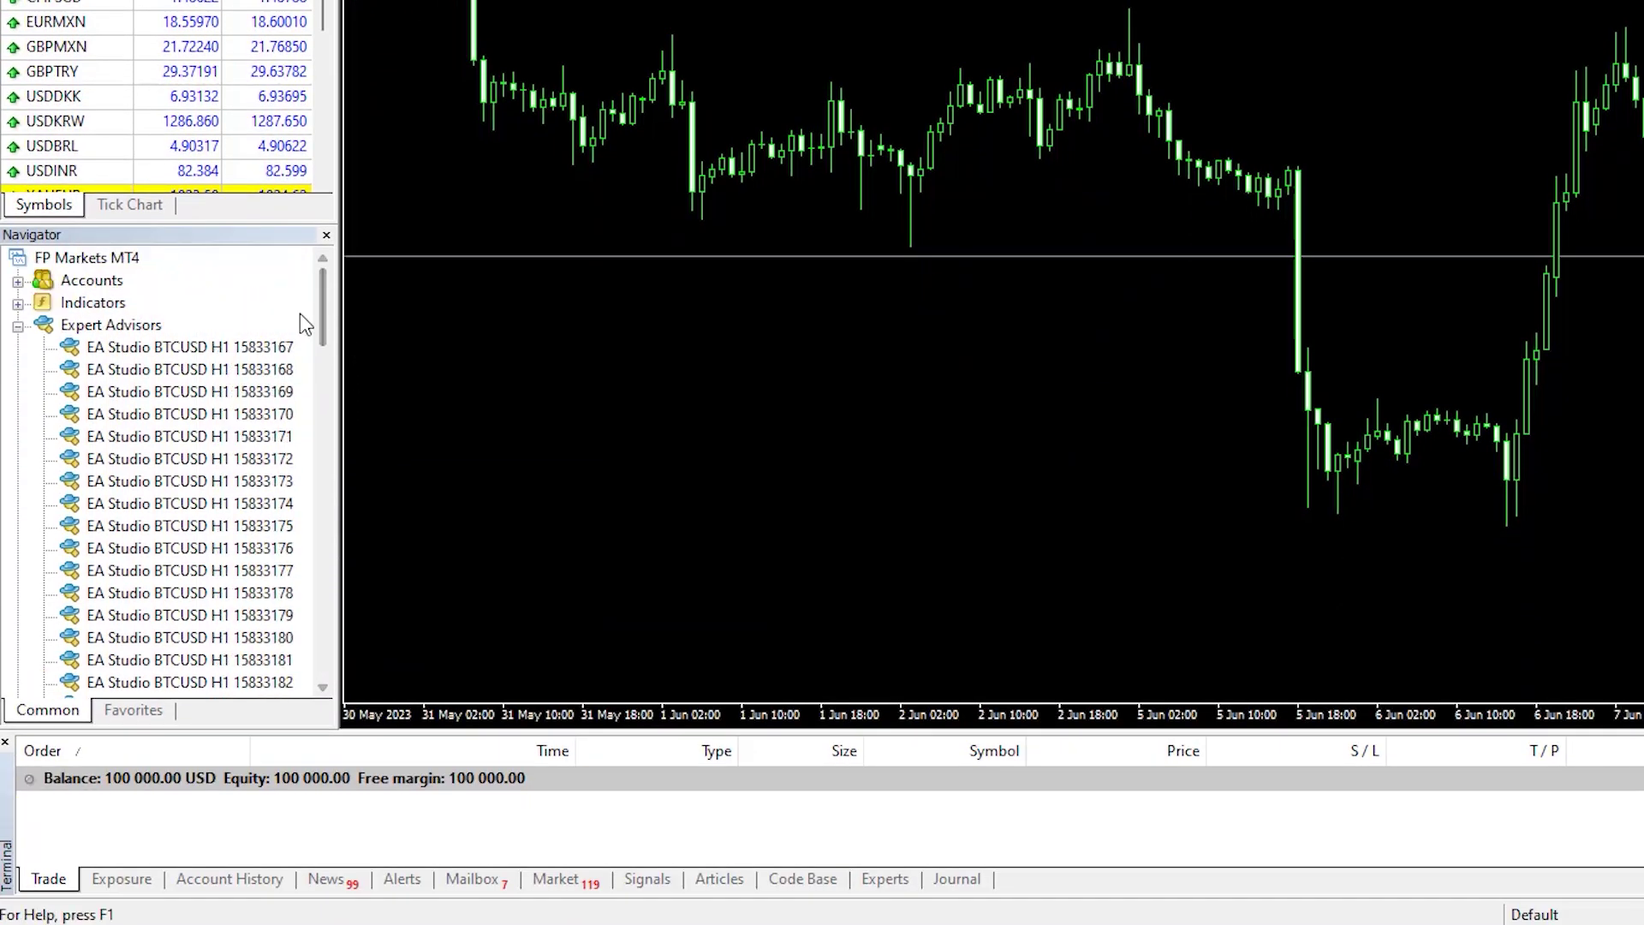
click(217, 353)
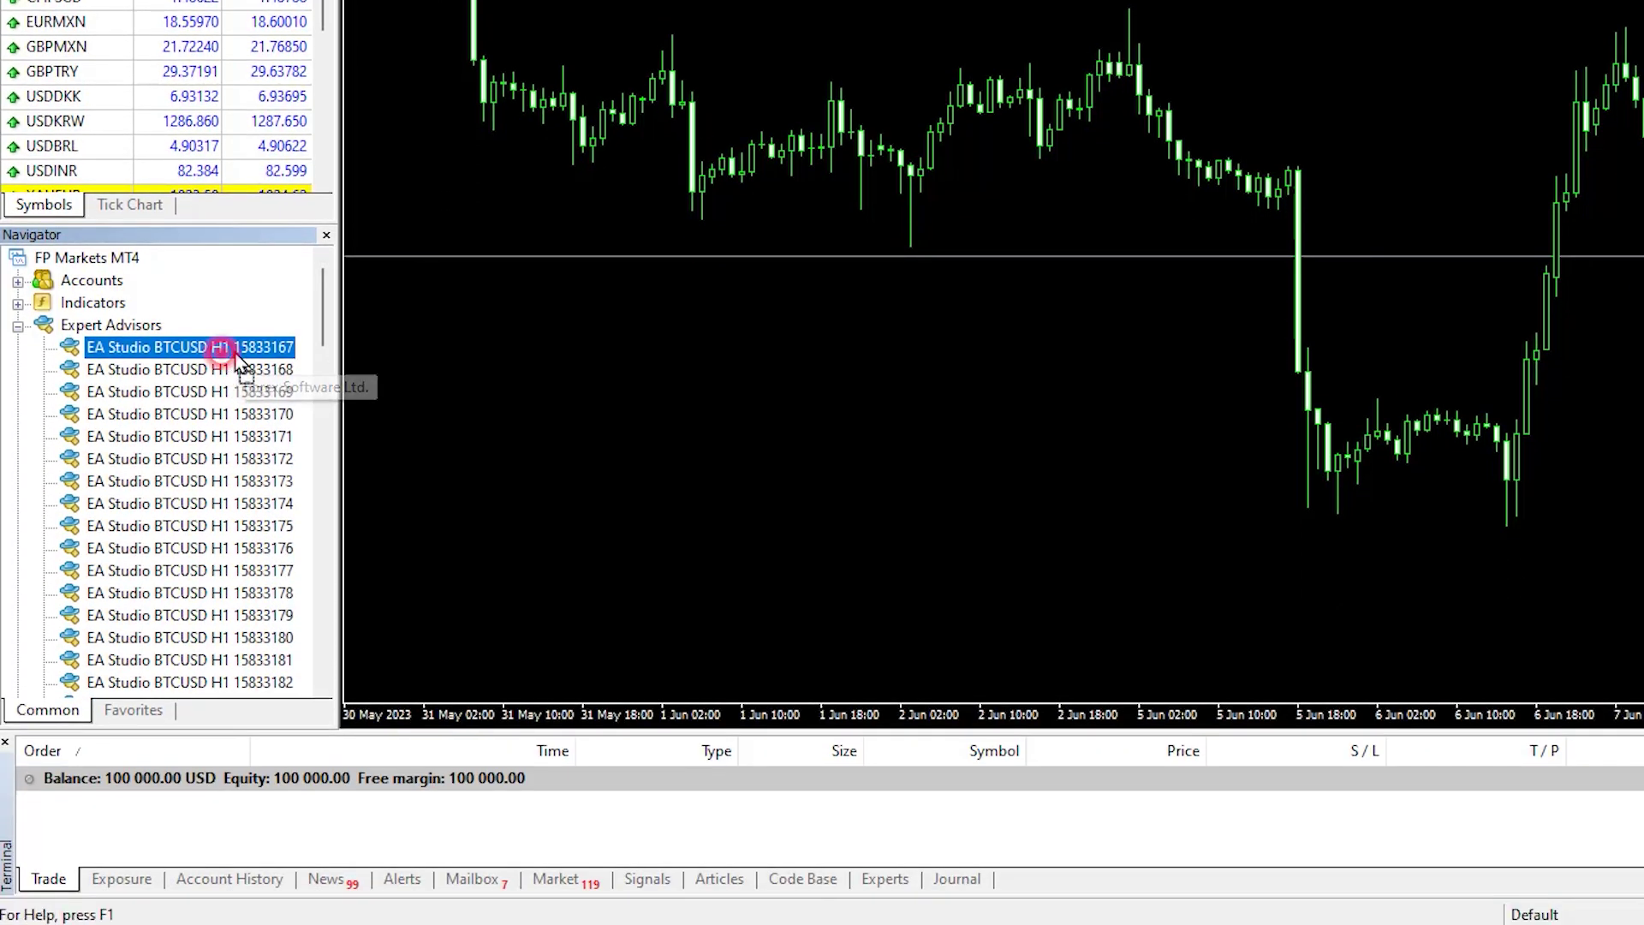
drag(240, 361, 610, 221)
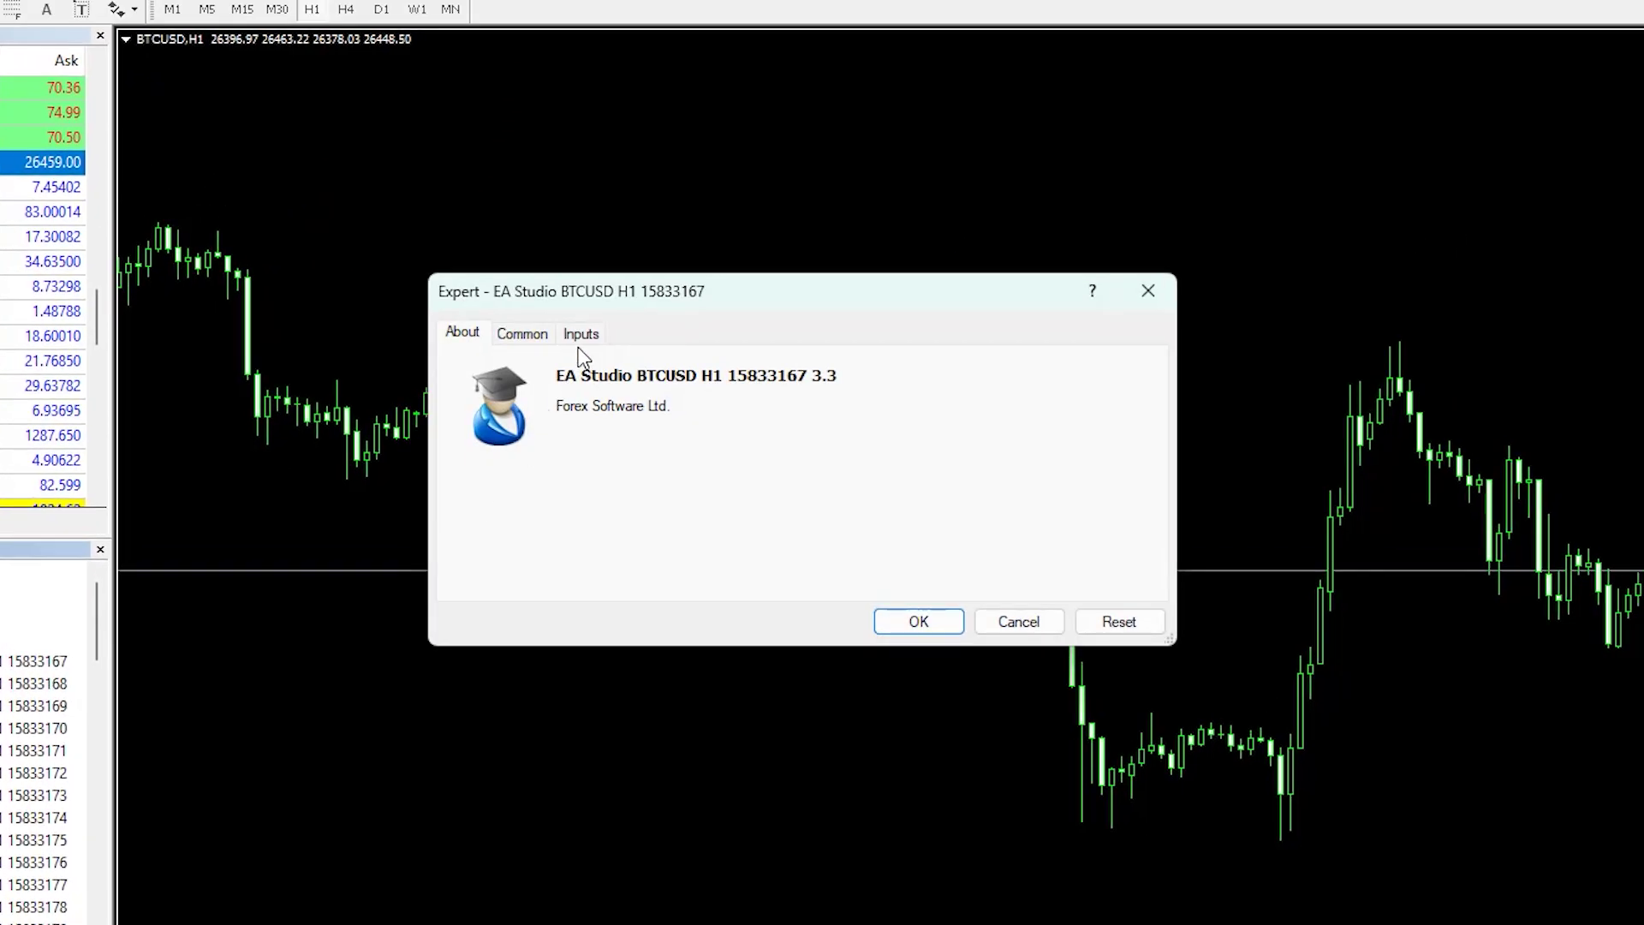
Review its inputs: Stop Loss 98677, Take Profit 82214, and Magic Number 15833167
click(583, 334)
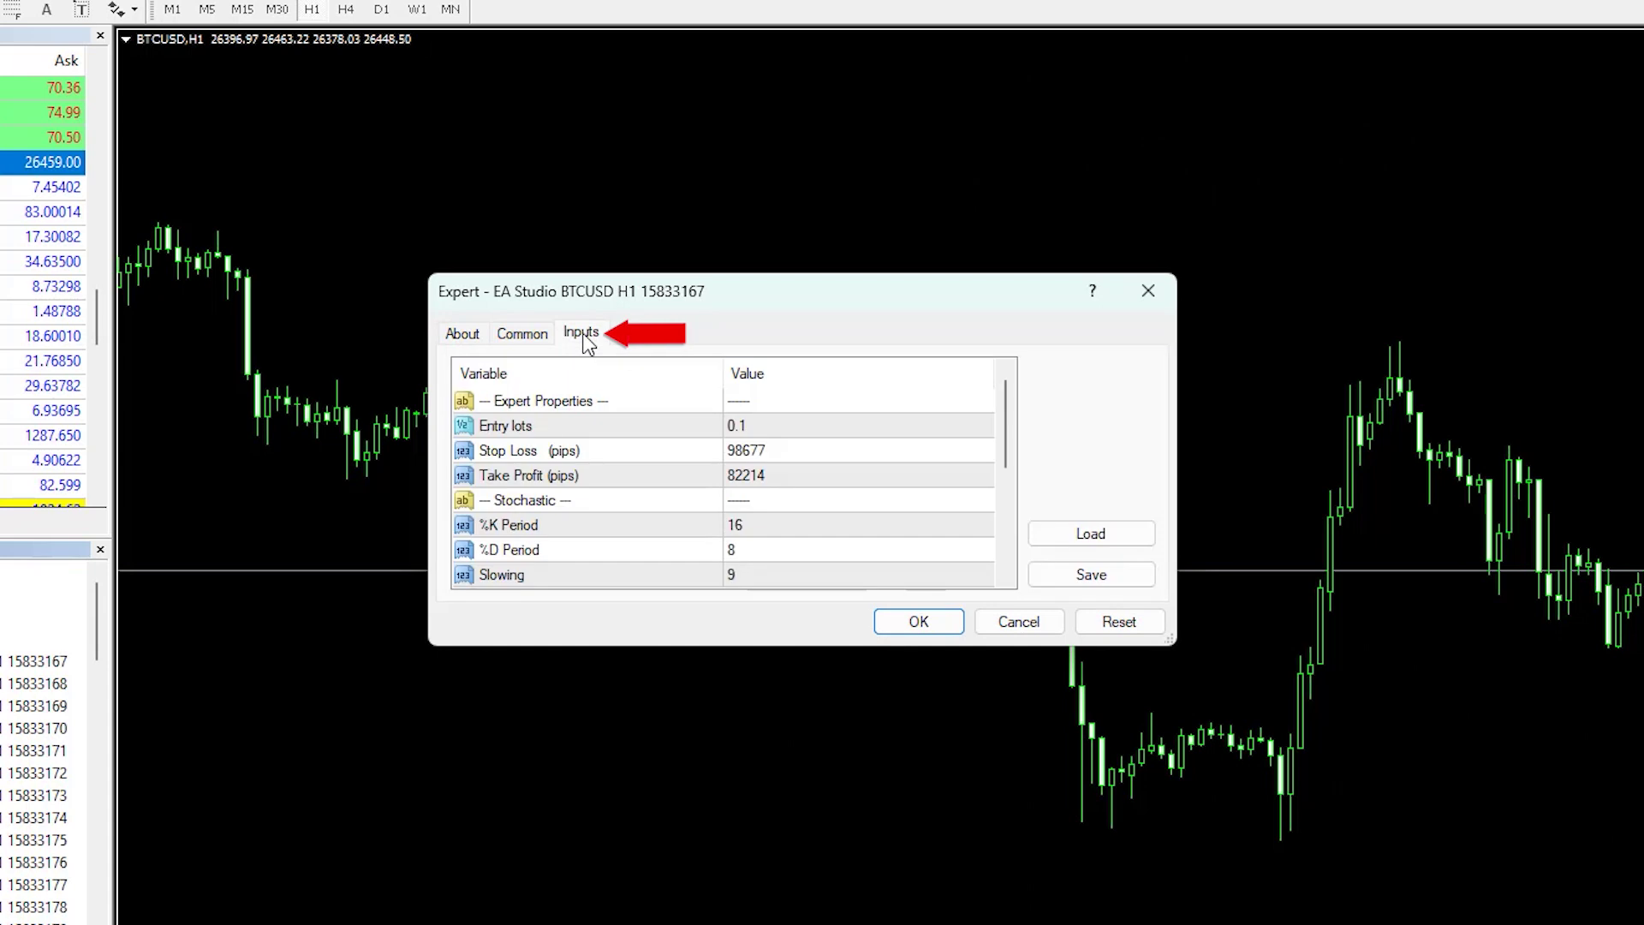
click(873, 447)
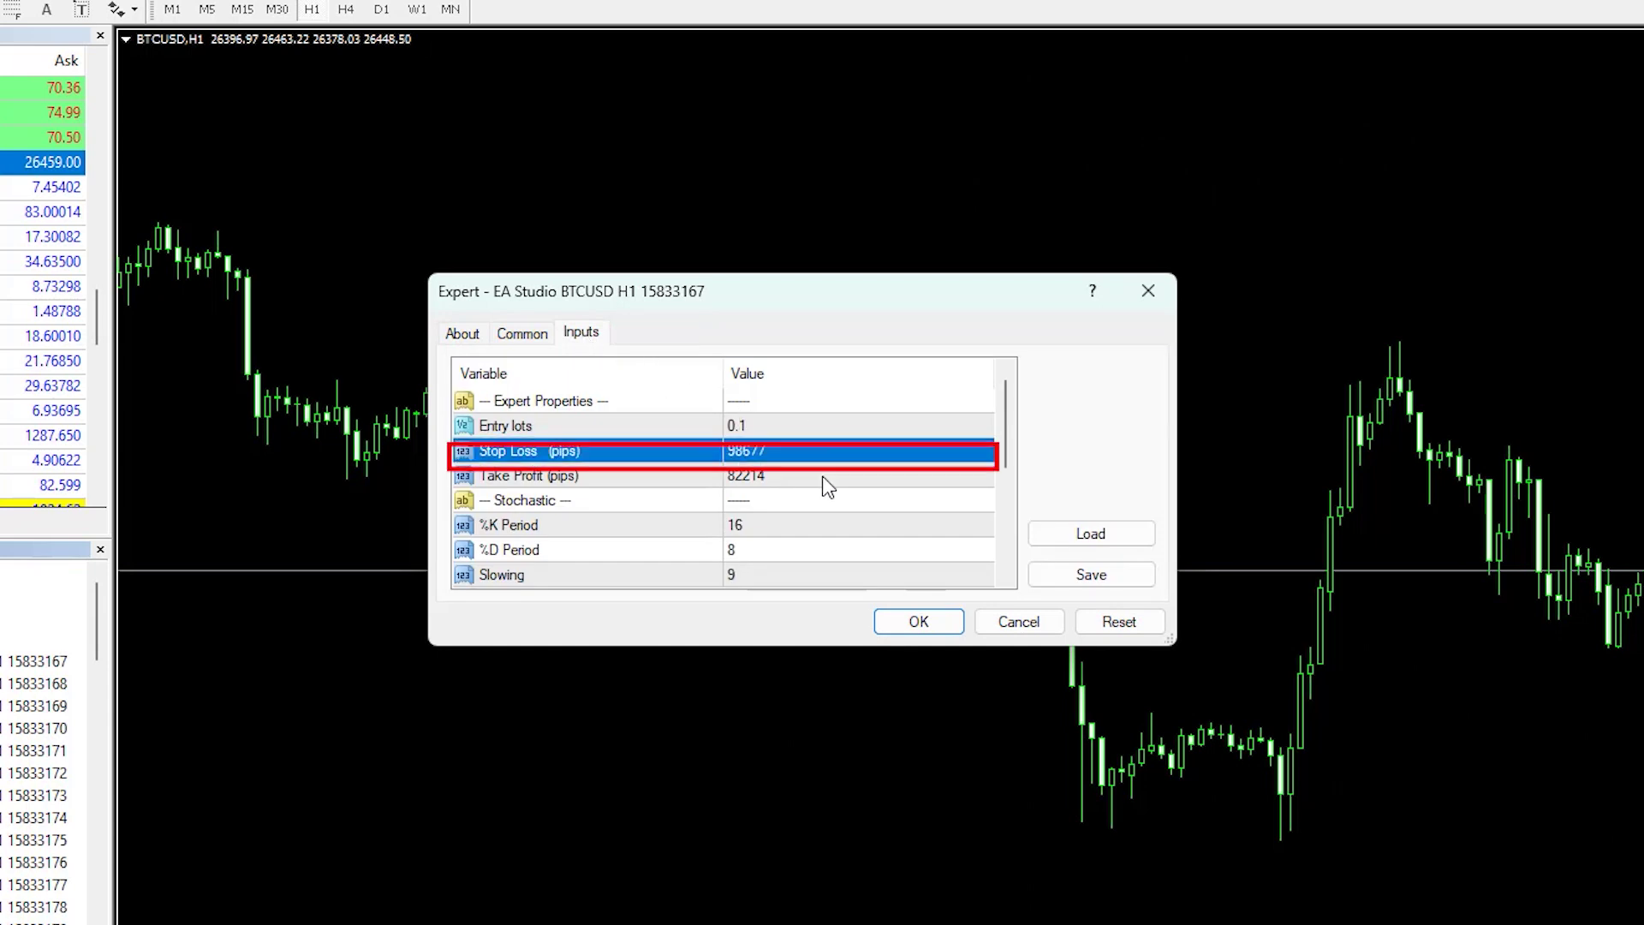
click(825, 477)
drag(1008, 440, 1032, 541)
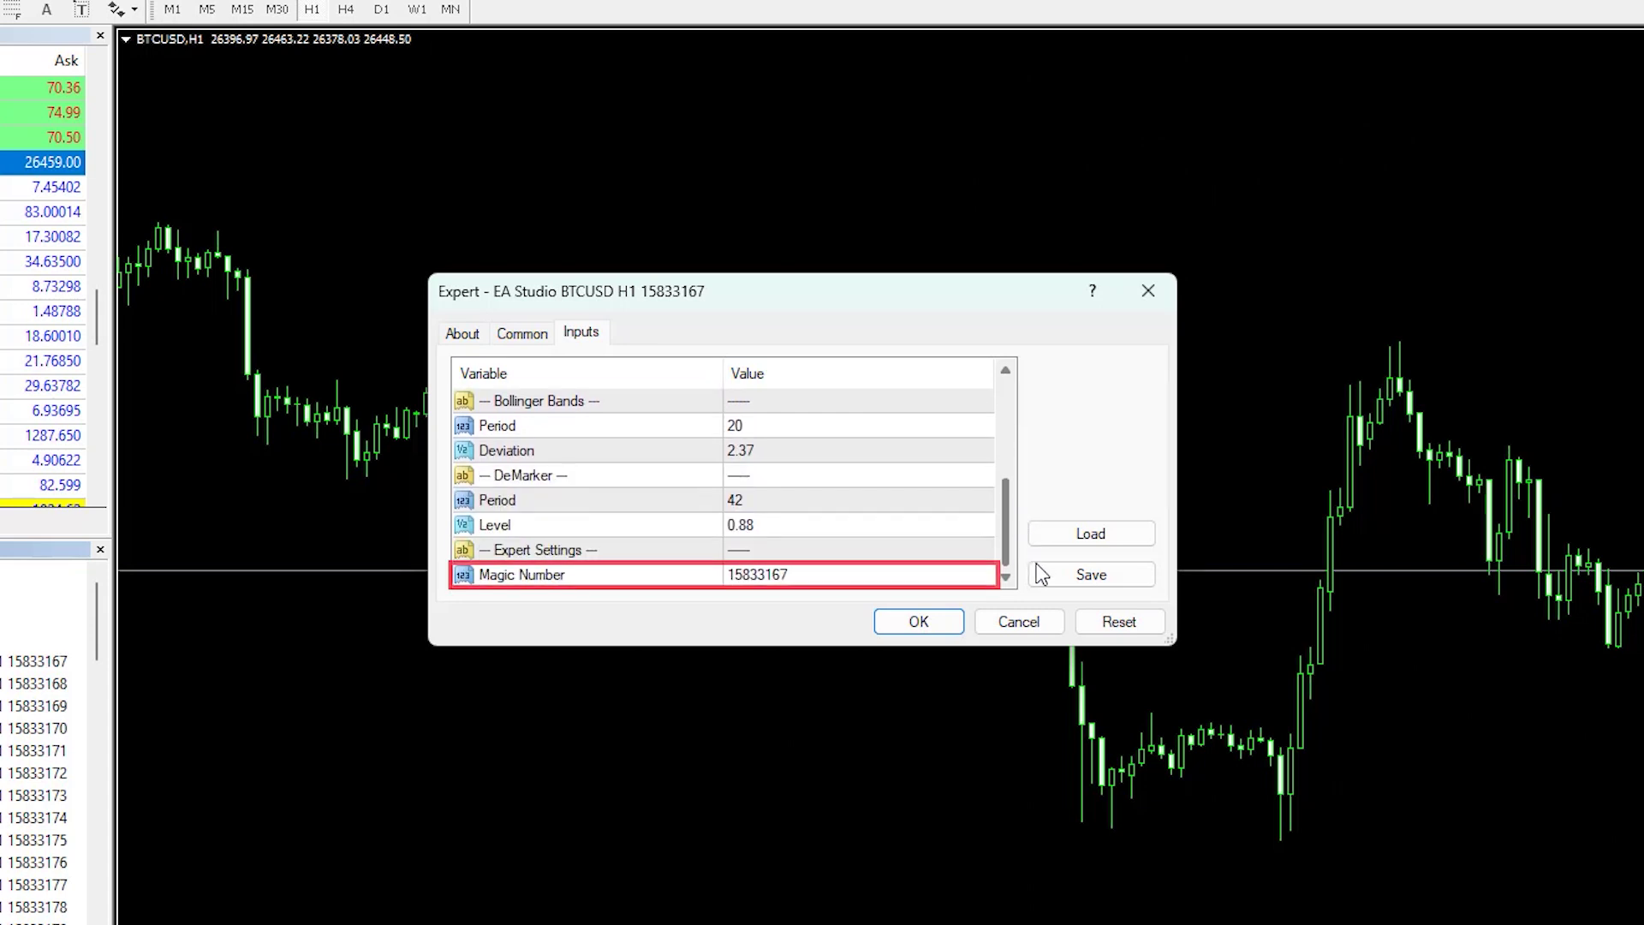
click(812, 581)
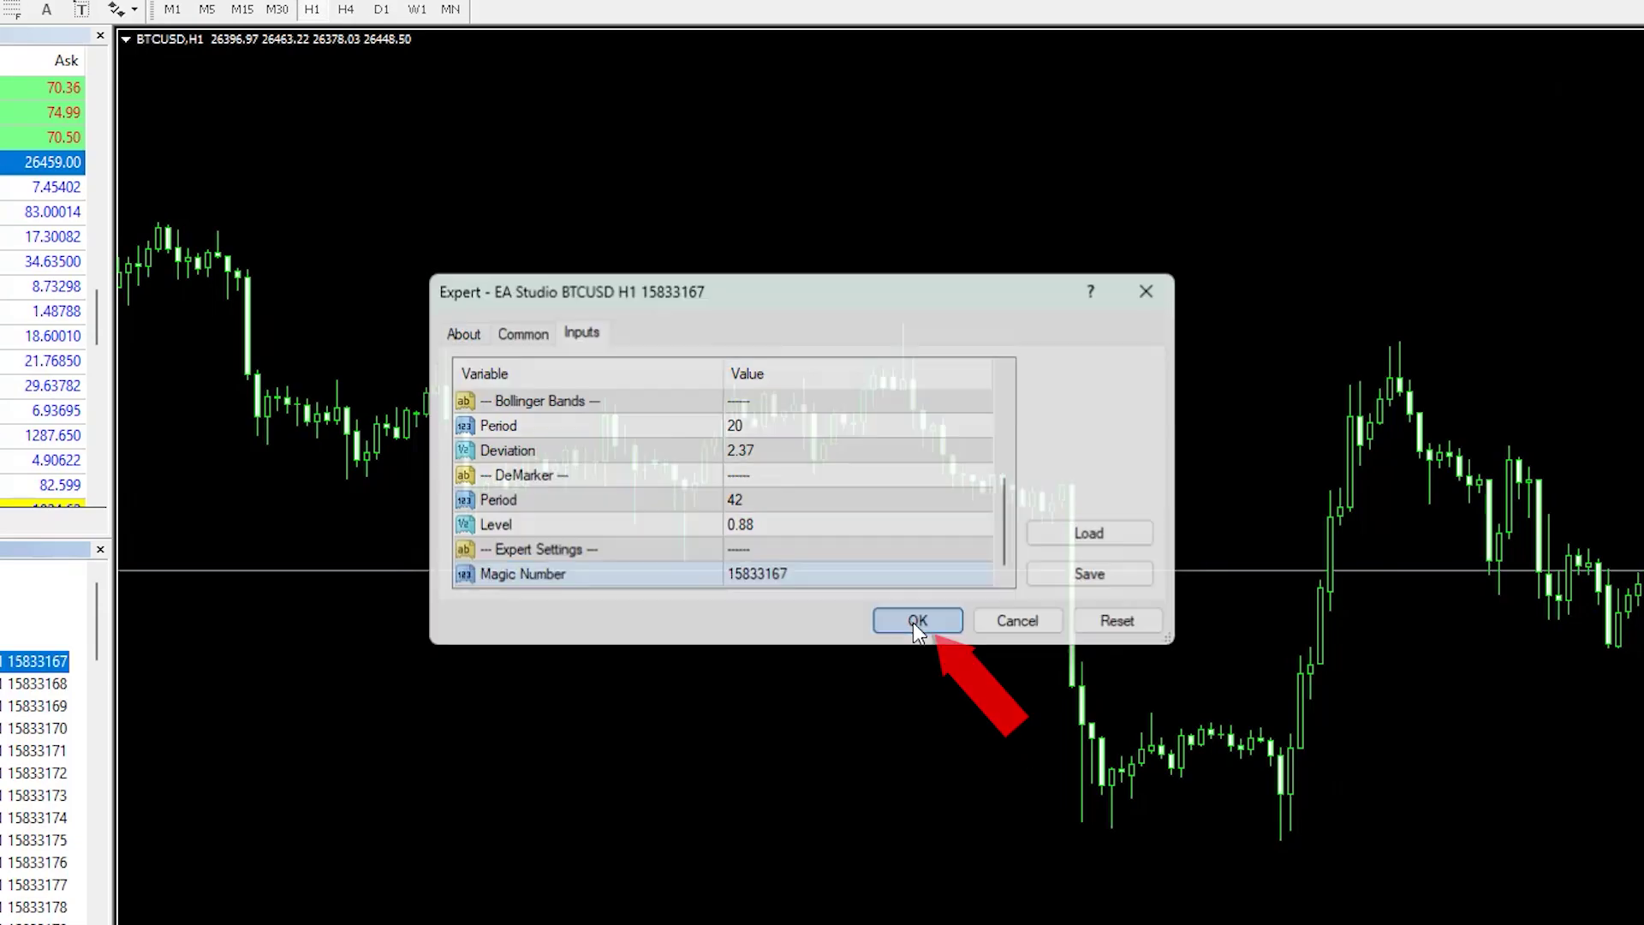
Confirm expert 15833167, then attach expert 15833168 to a new BTCUSD chart
click(923, 624)
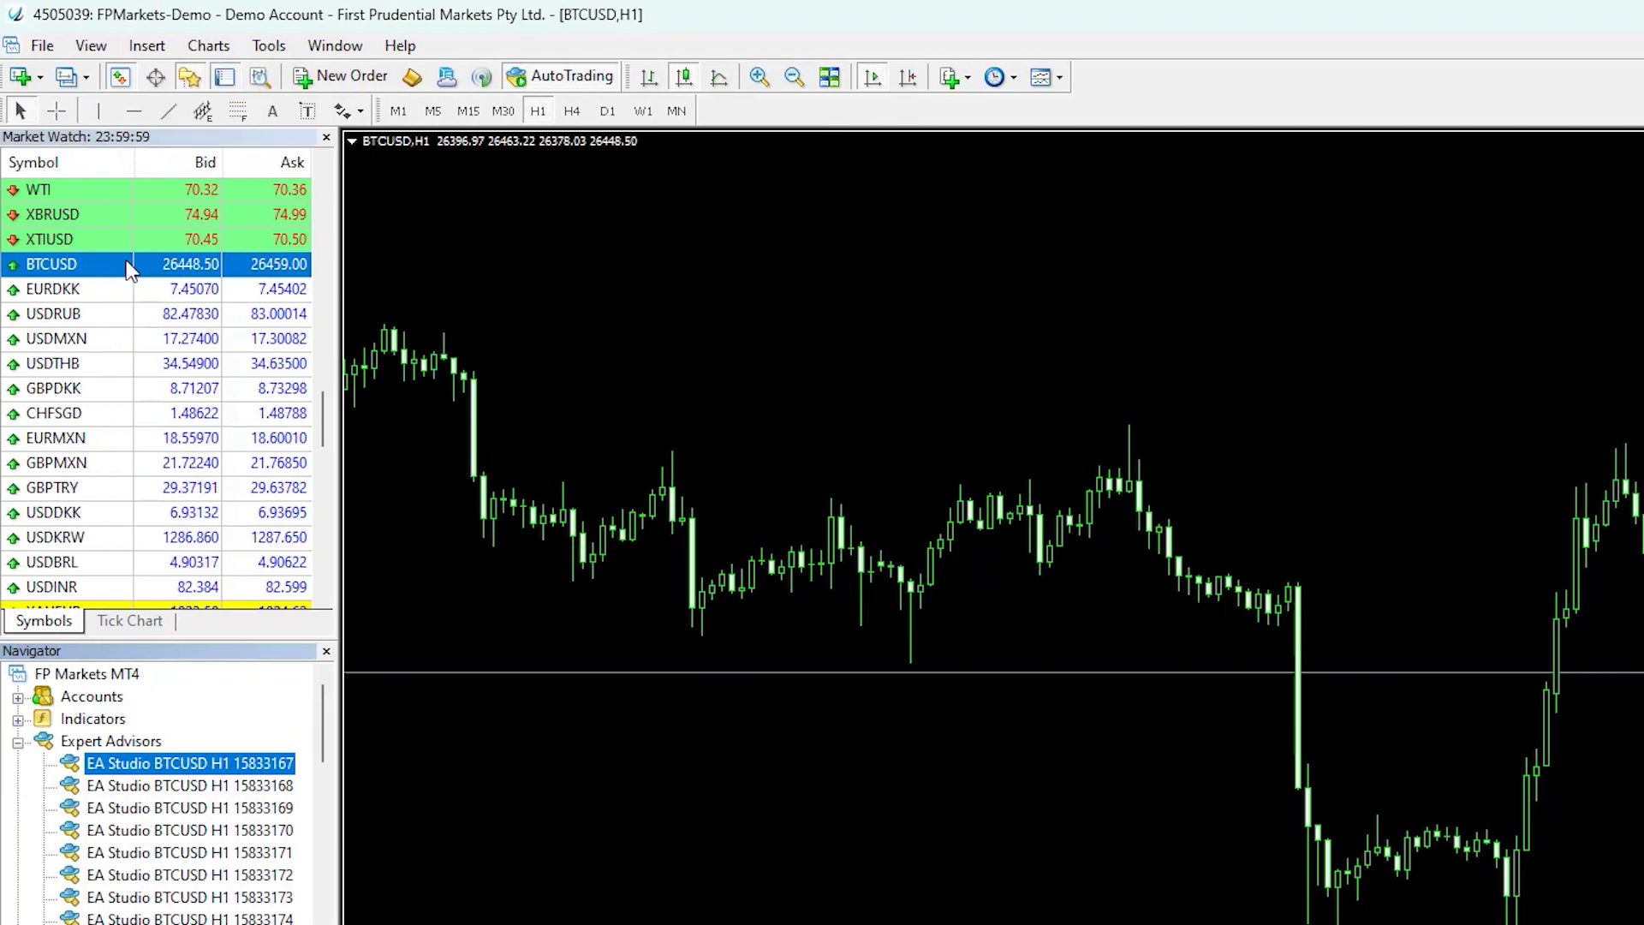
right_click(129, 269)
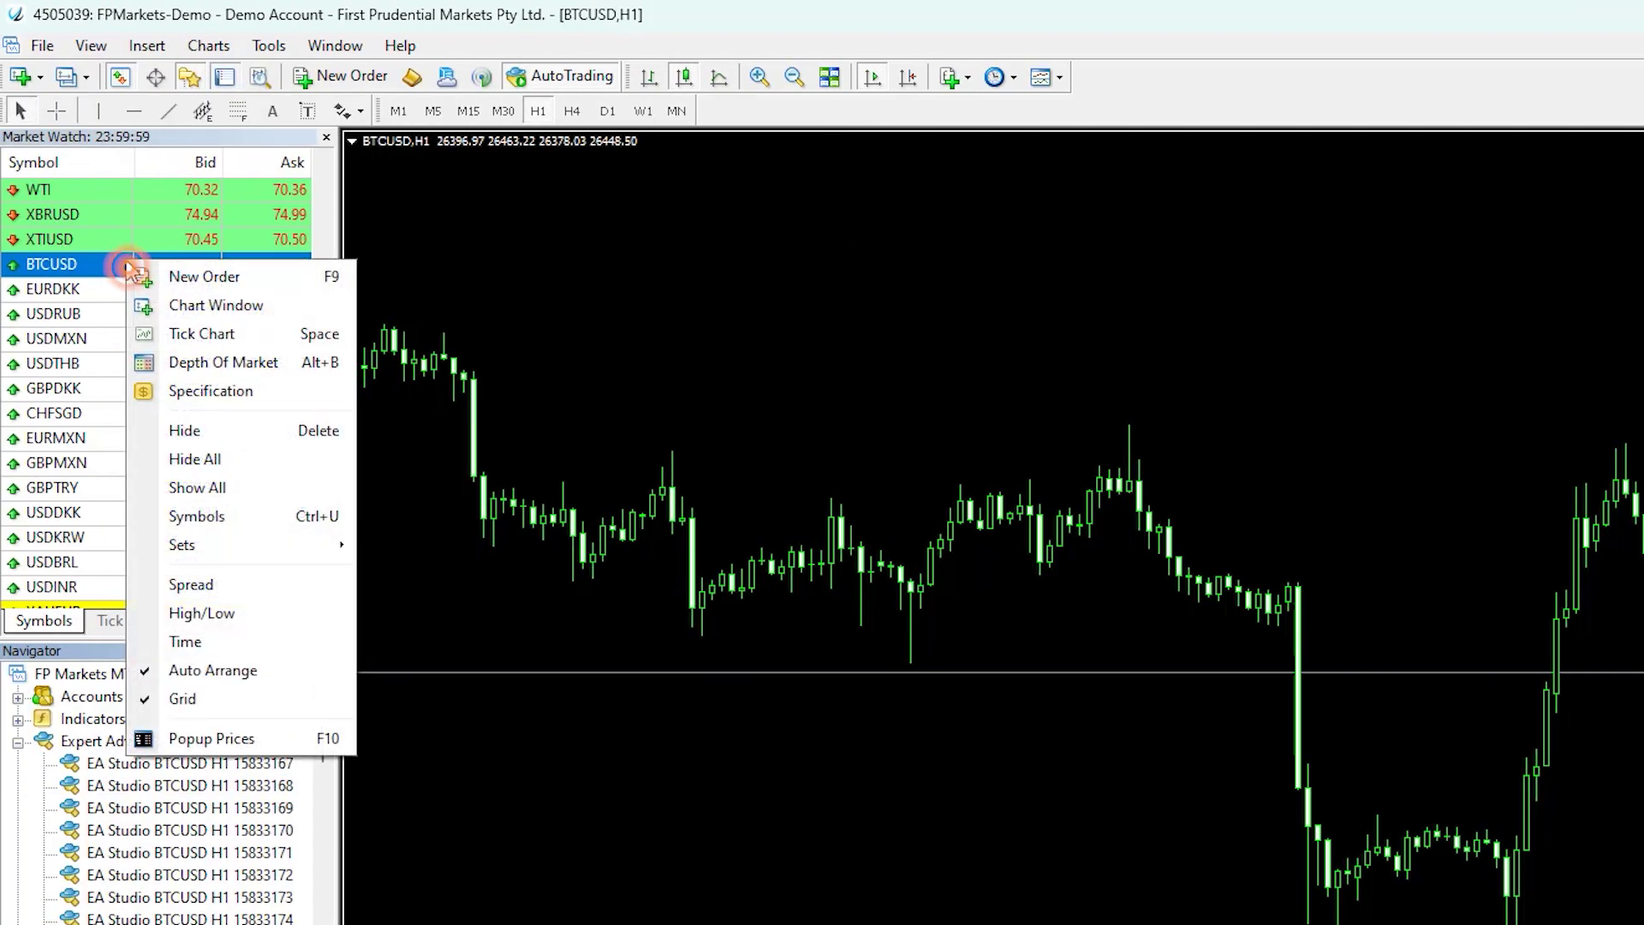
click(184, 306)
drag(221, 786, 818, 518)
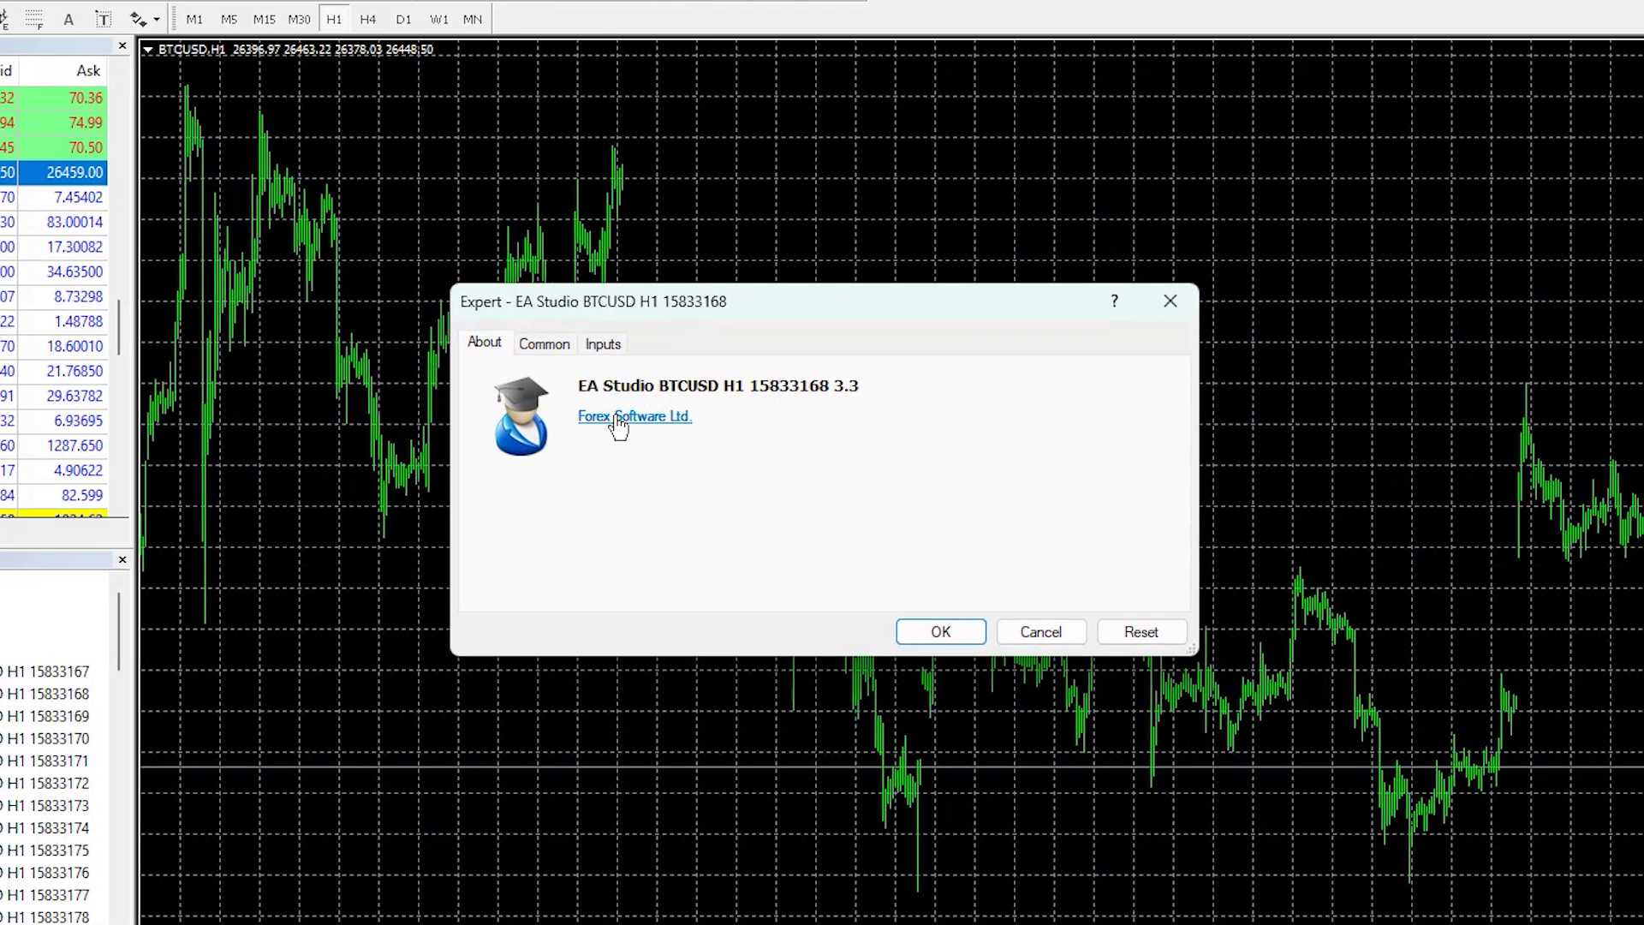
click(956, 633)
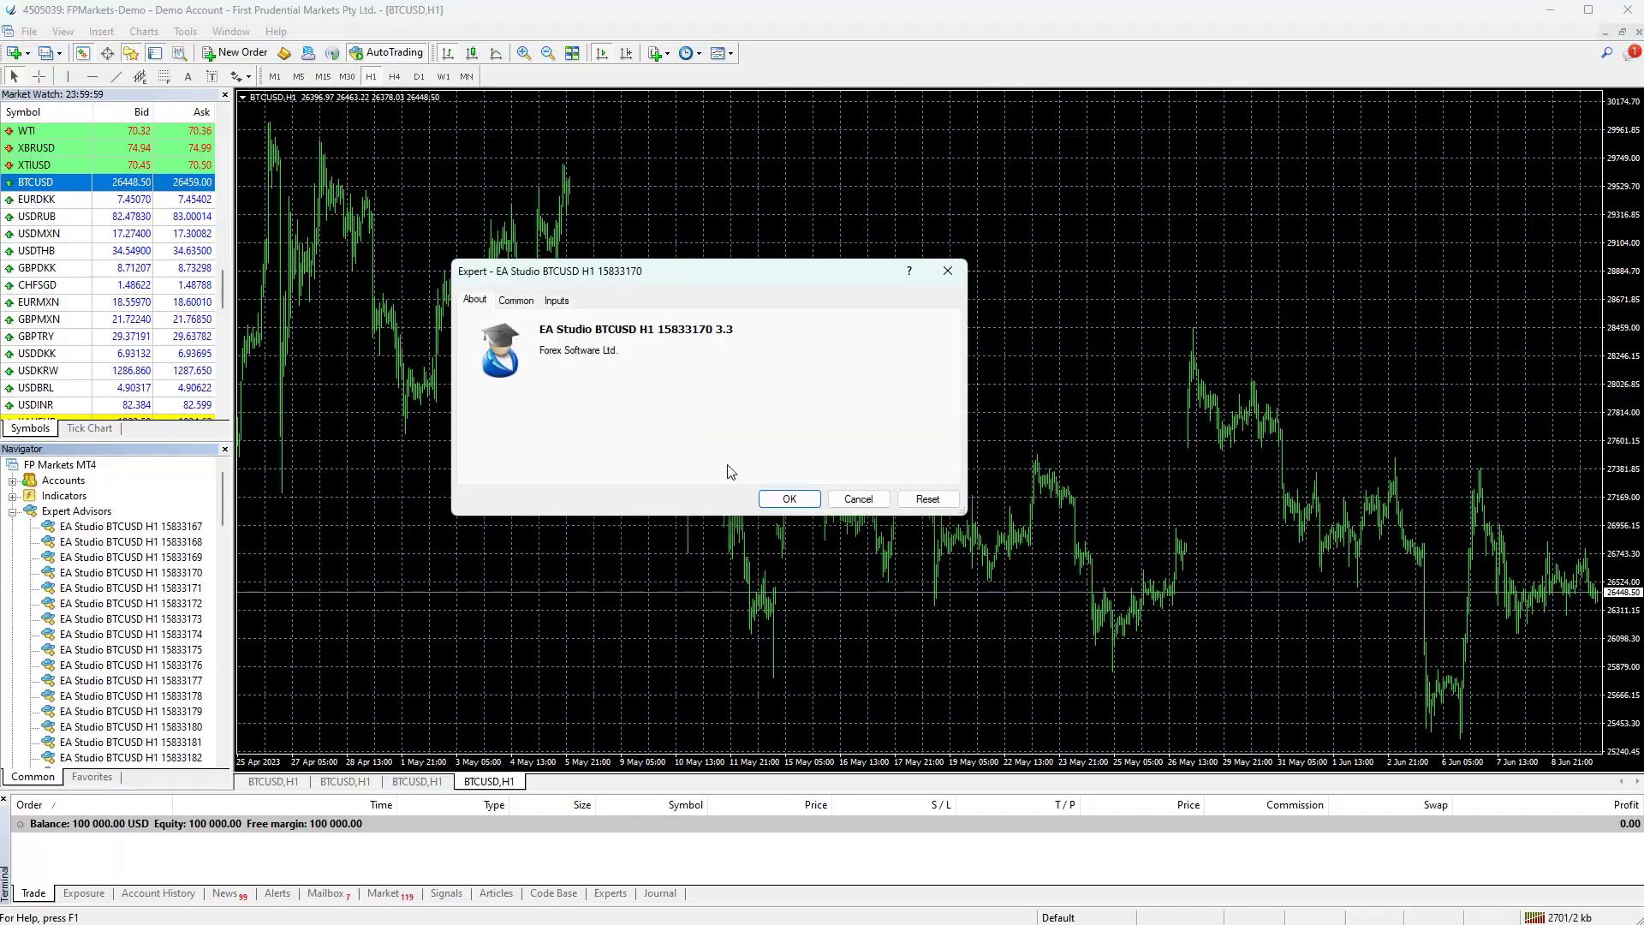
key(Return)
Attach experts 15833171, 15833172, 15833173 and 16342194 each to its own BTCUSD chart
click(117, 211)
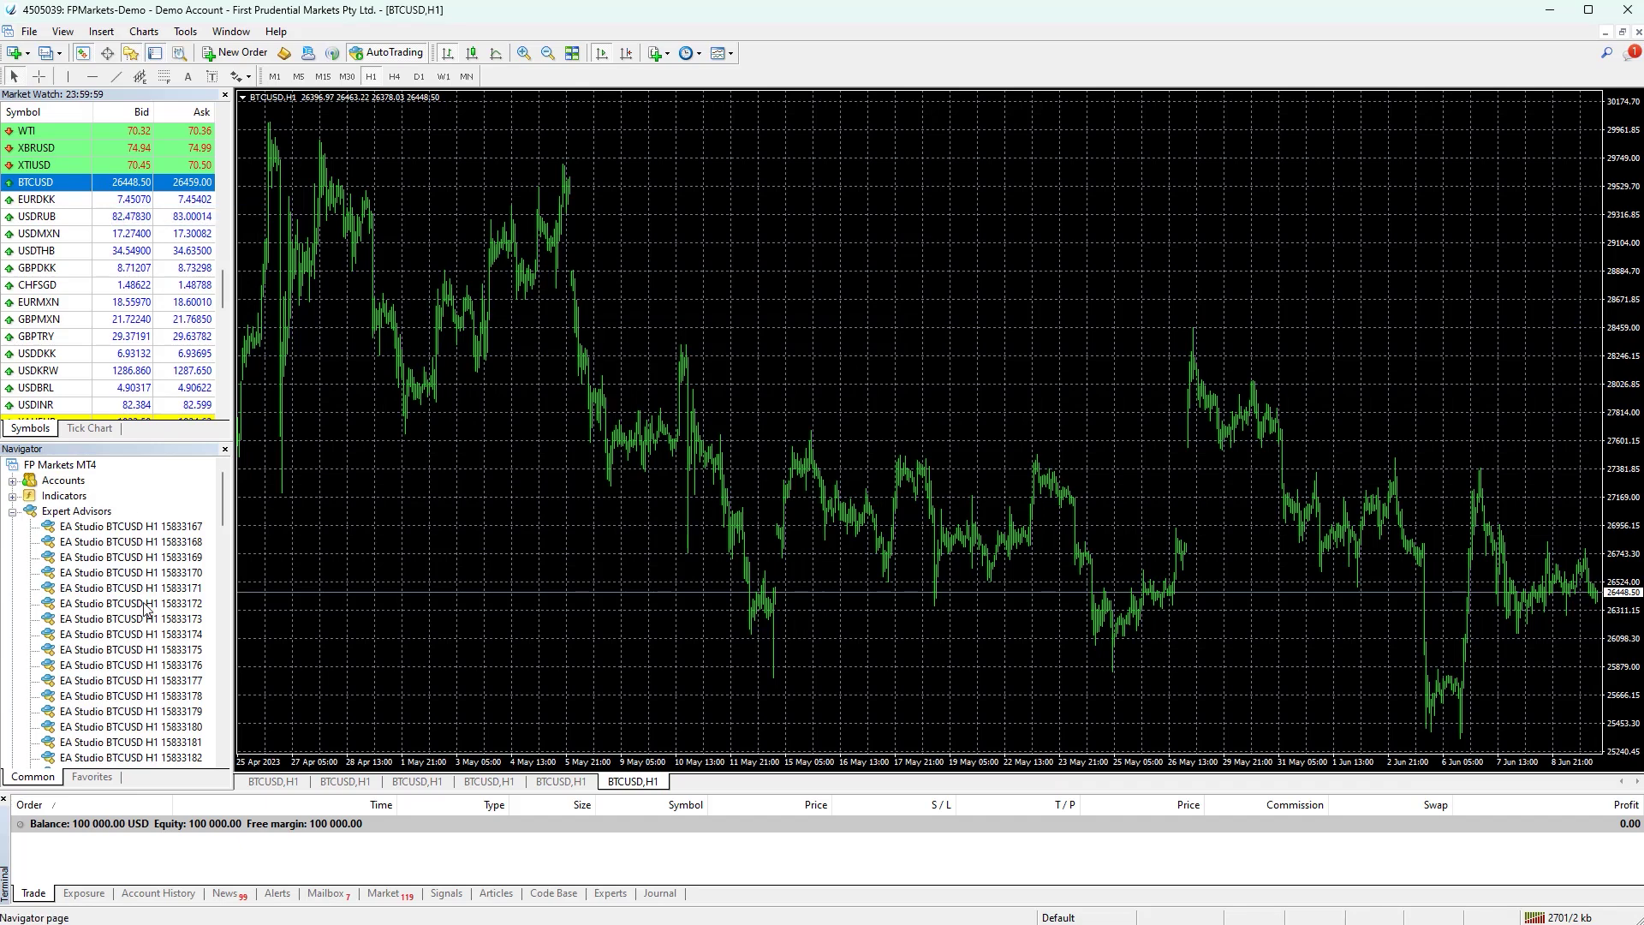
drag(145, 610, 741, 505)
key(Return)
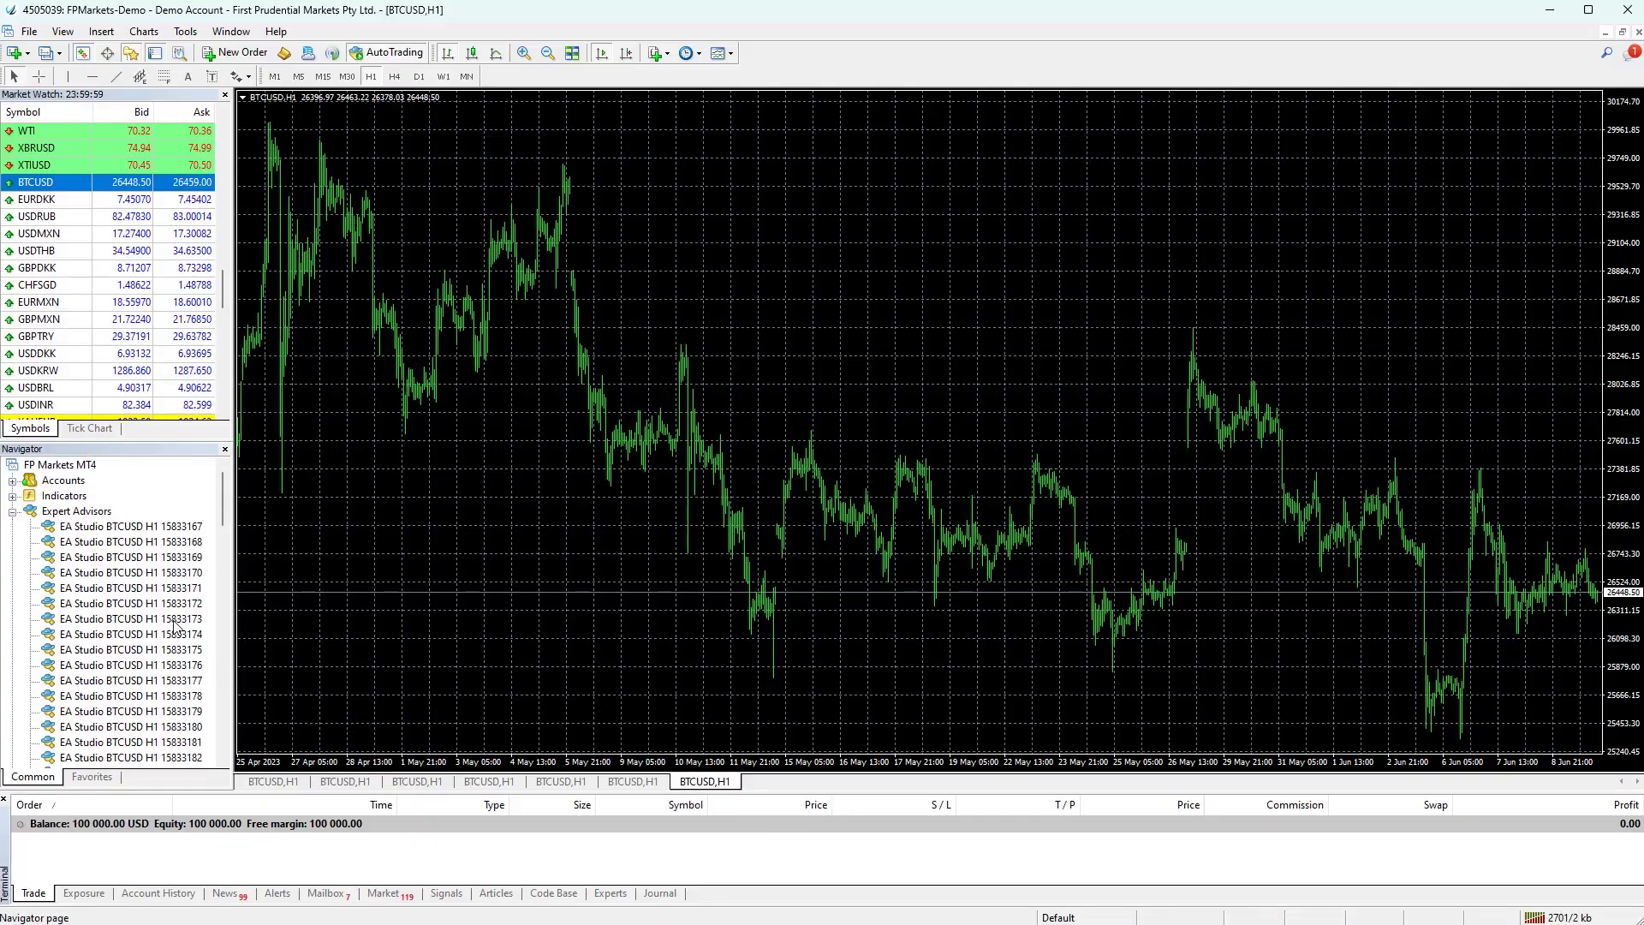
drag(132, 618, 805, 500)
key(Return)
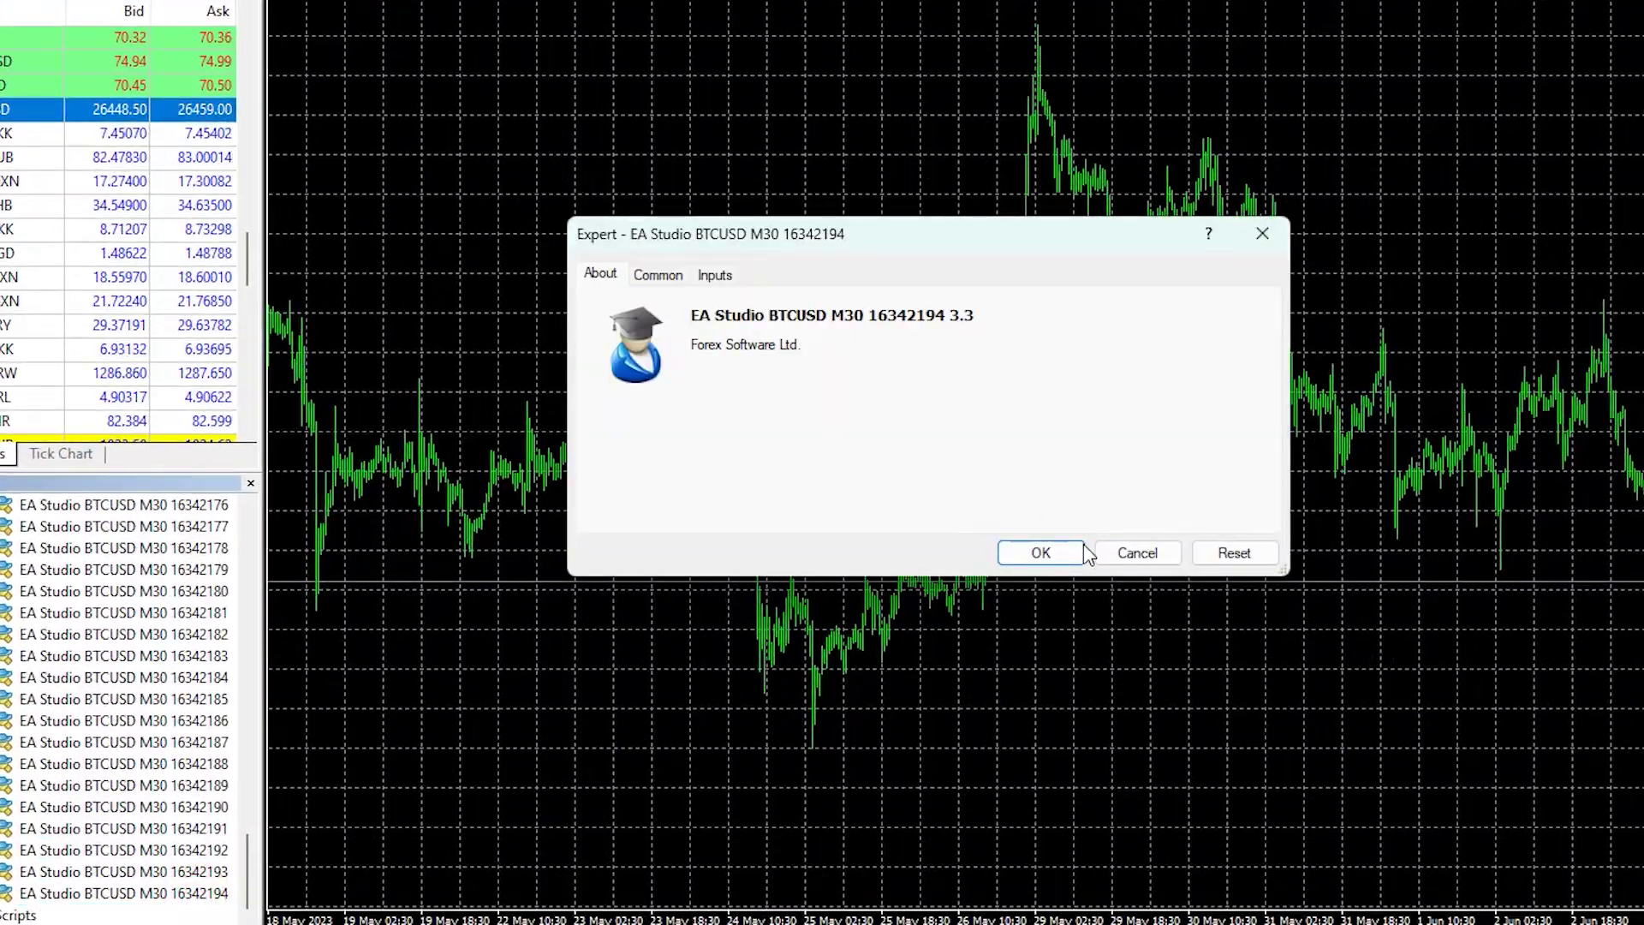
click(1072, 552)
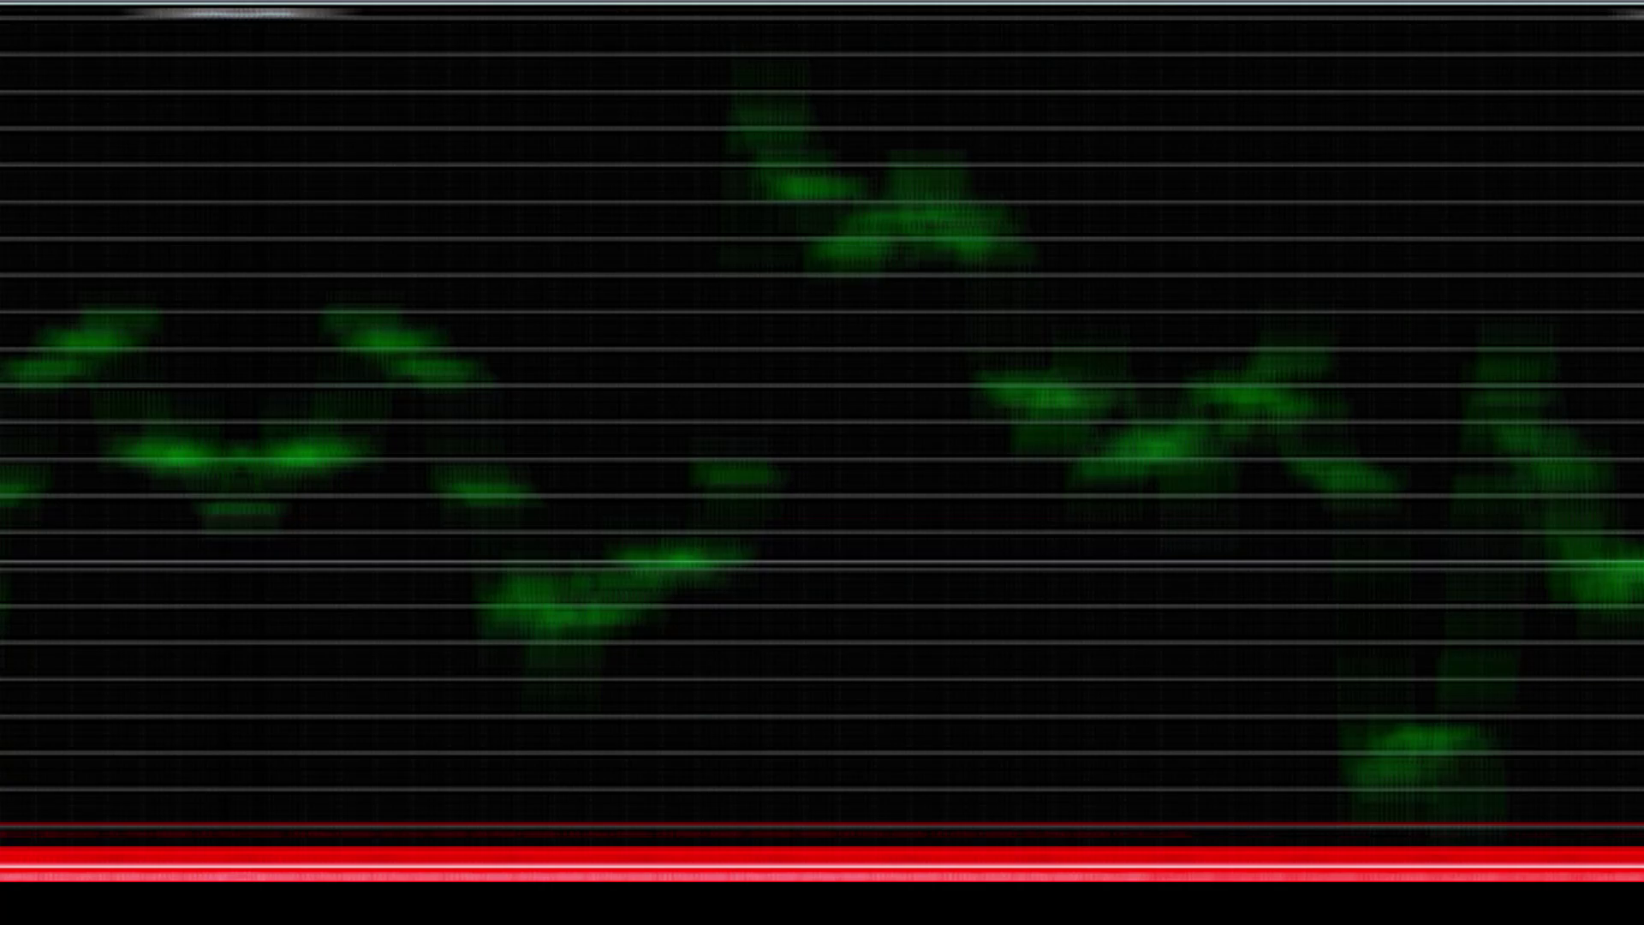
Switch to a BTCUSD chart tab running one of the M30 experts
click(1424, 902)
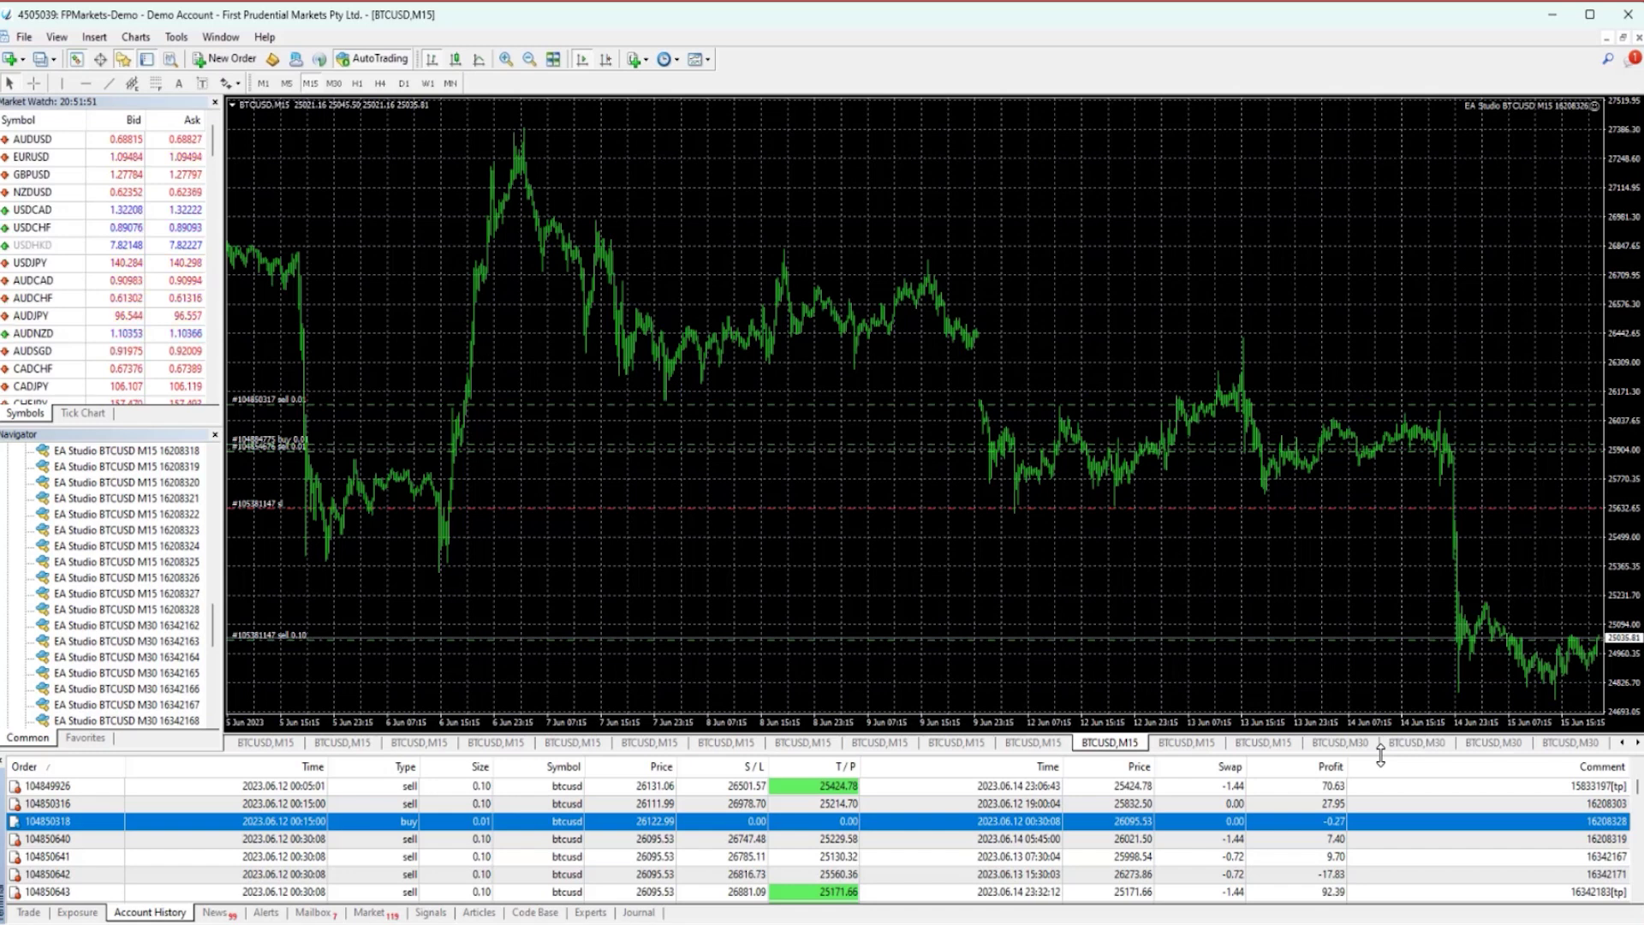
Enlarge the Terminal panel and scroll Account History down to the 100 628.39 balance
drag(1381, 754, 1429, 565)
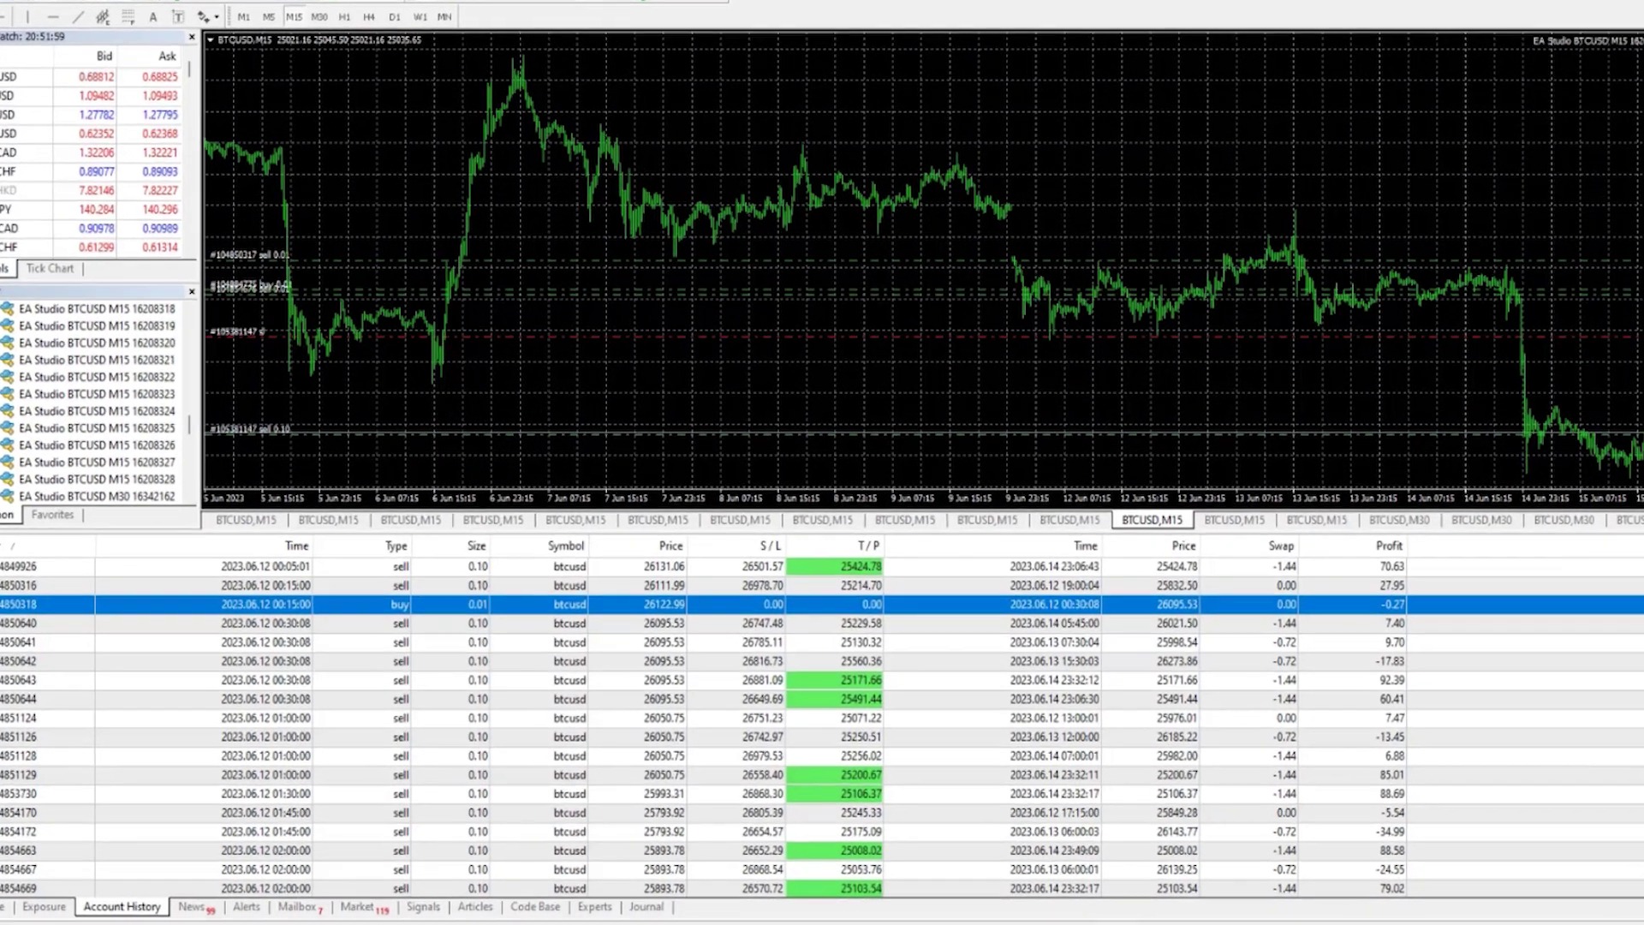
scroll(1636, 623, down, 5)
scroll(823, 600, down, 15)
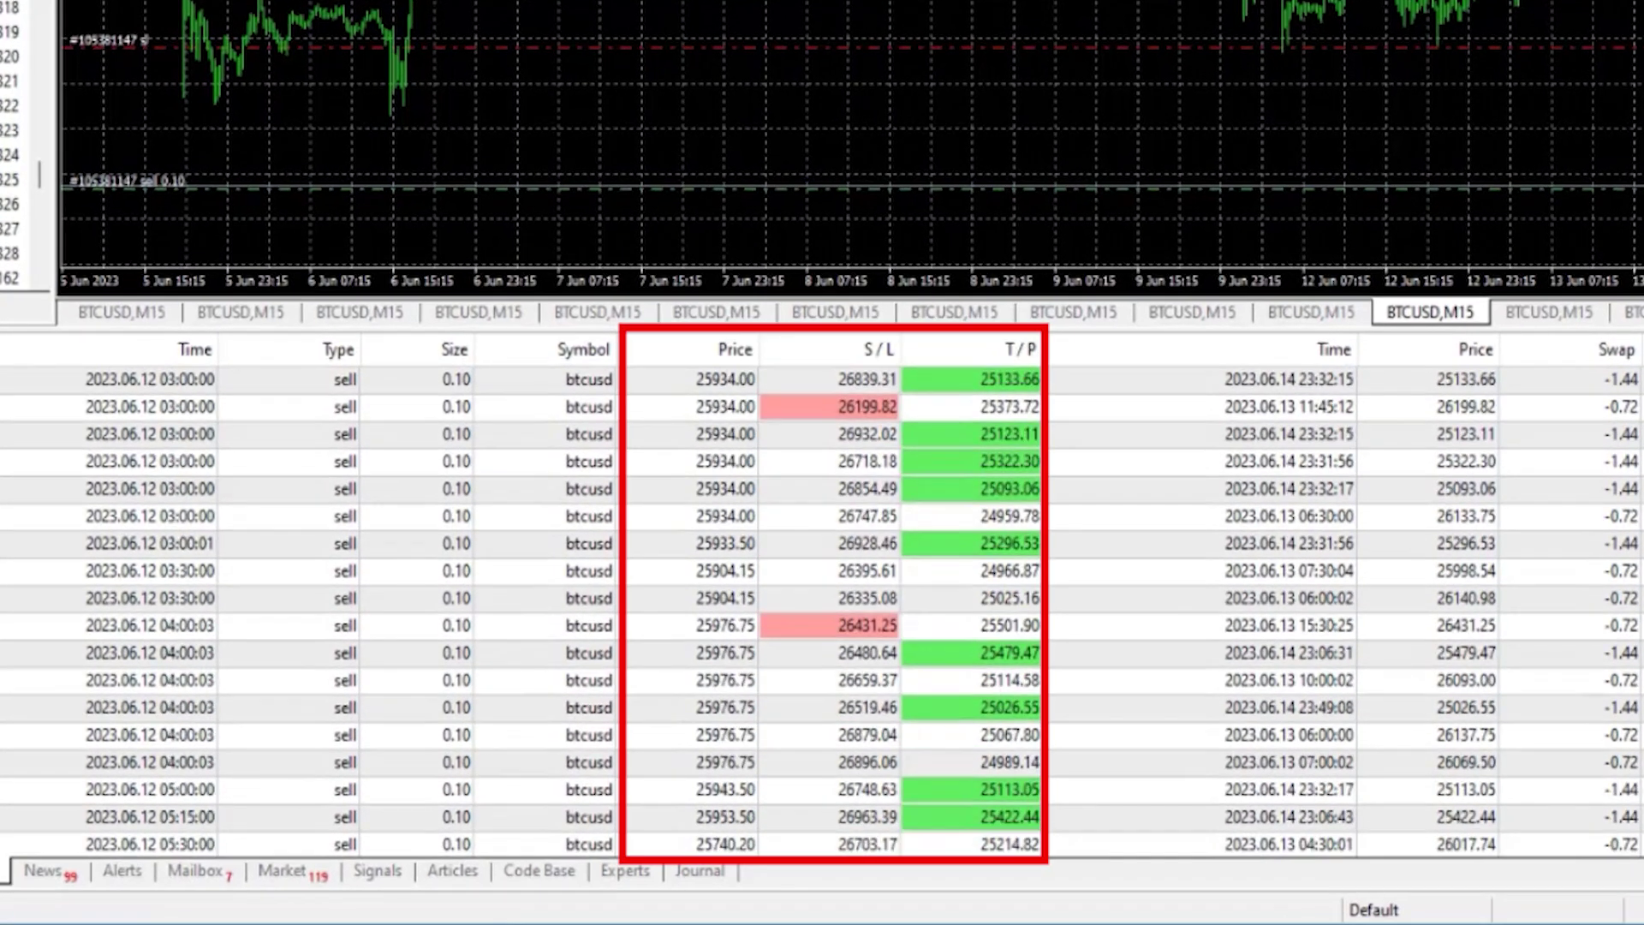
scroll(773, 611, down, 1)
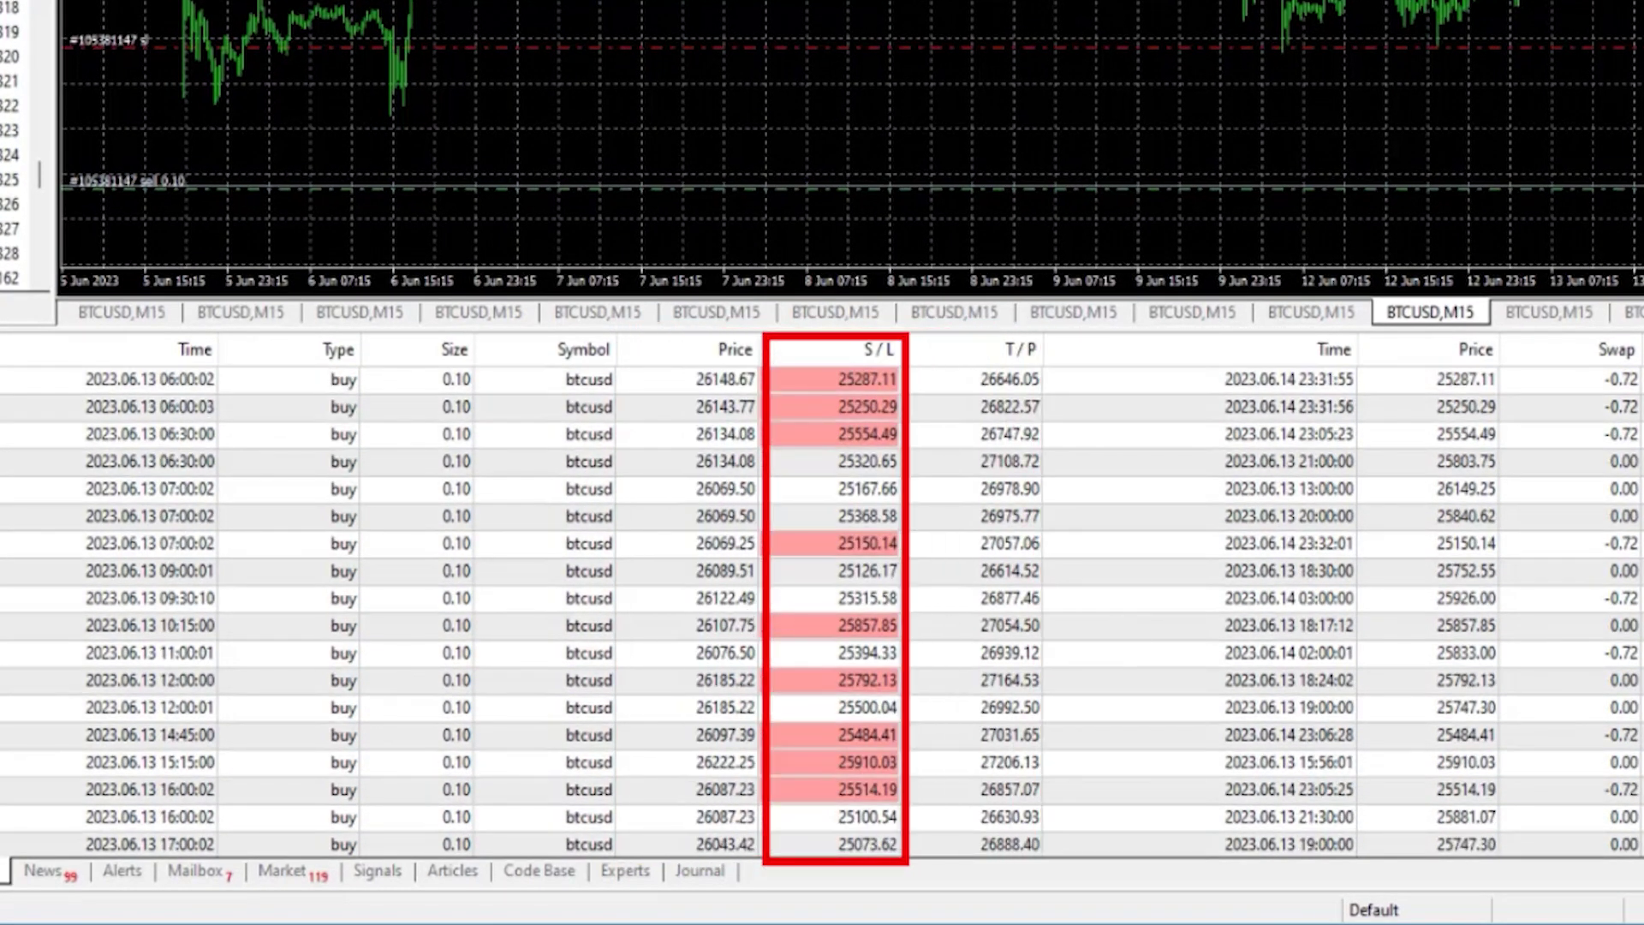
scroll(822, 600, up, 16)
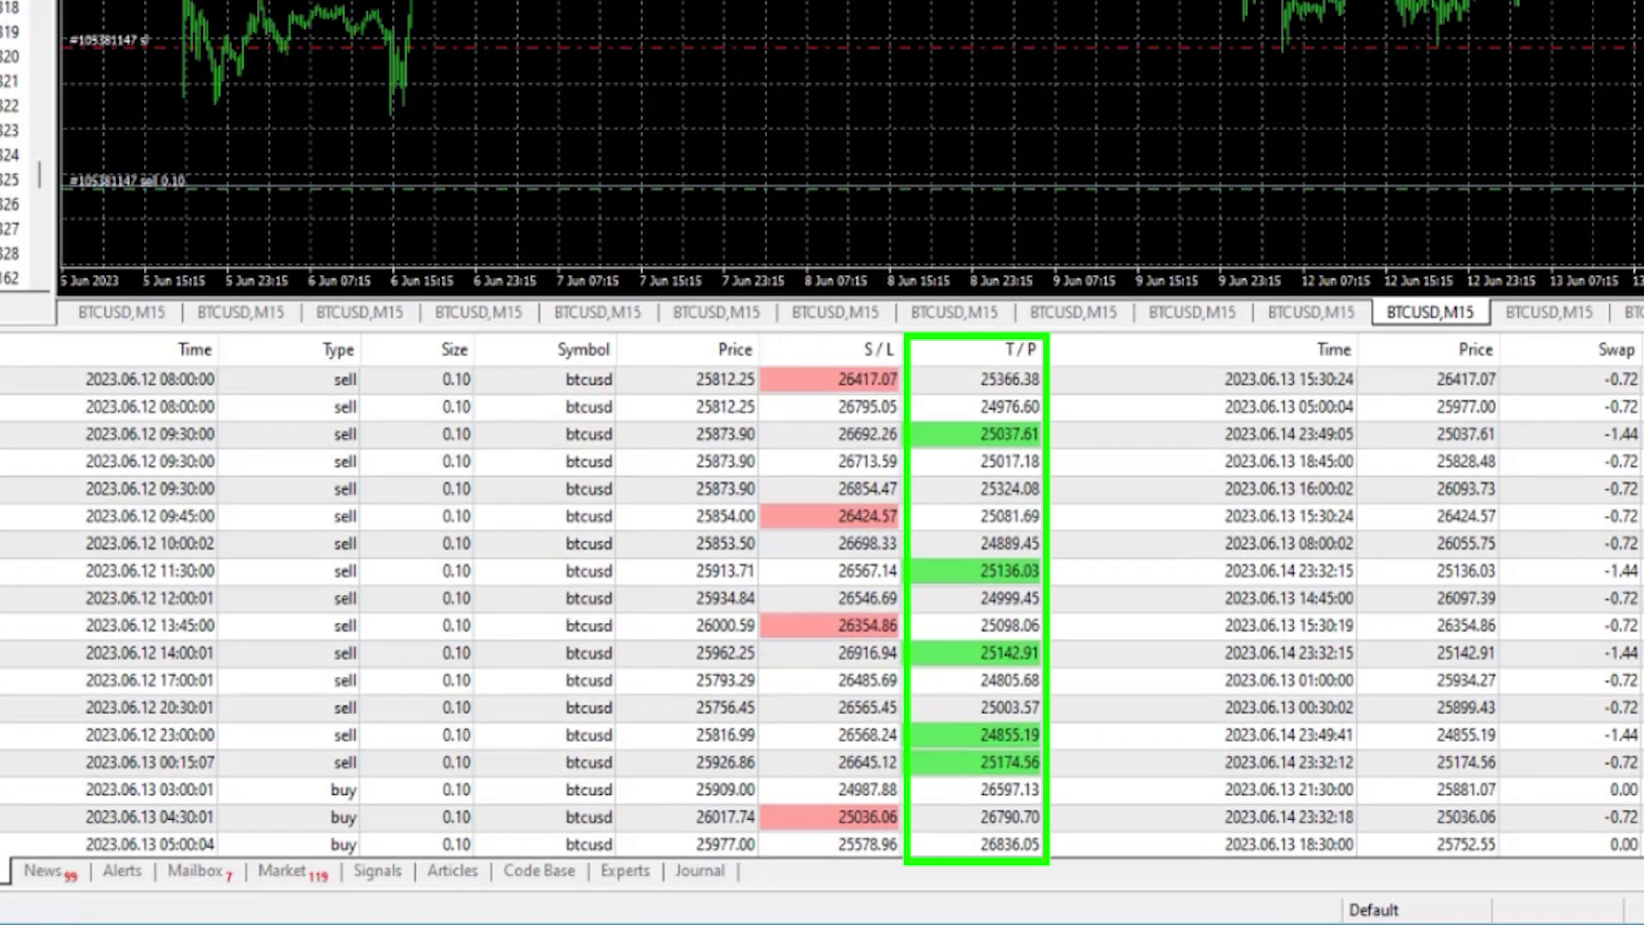
scroll(822, 600, down, 15)
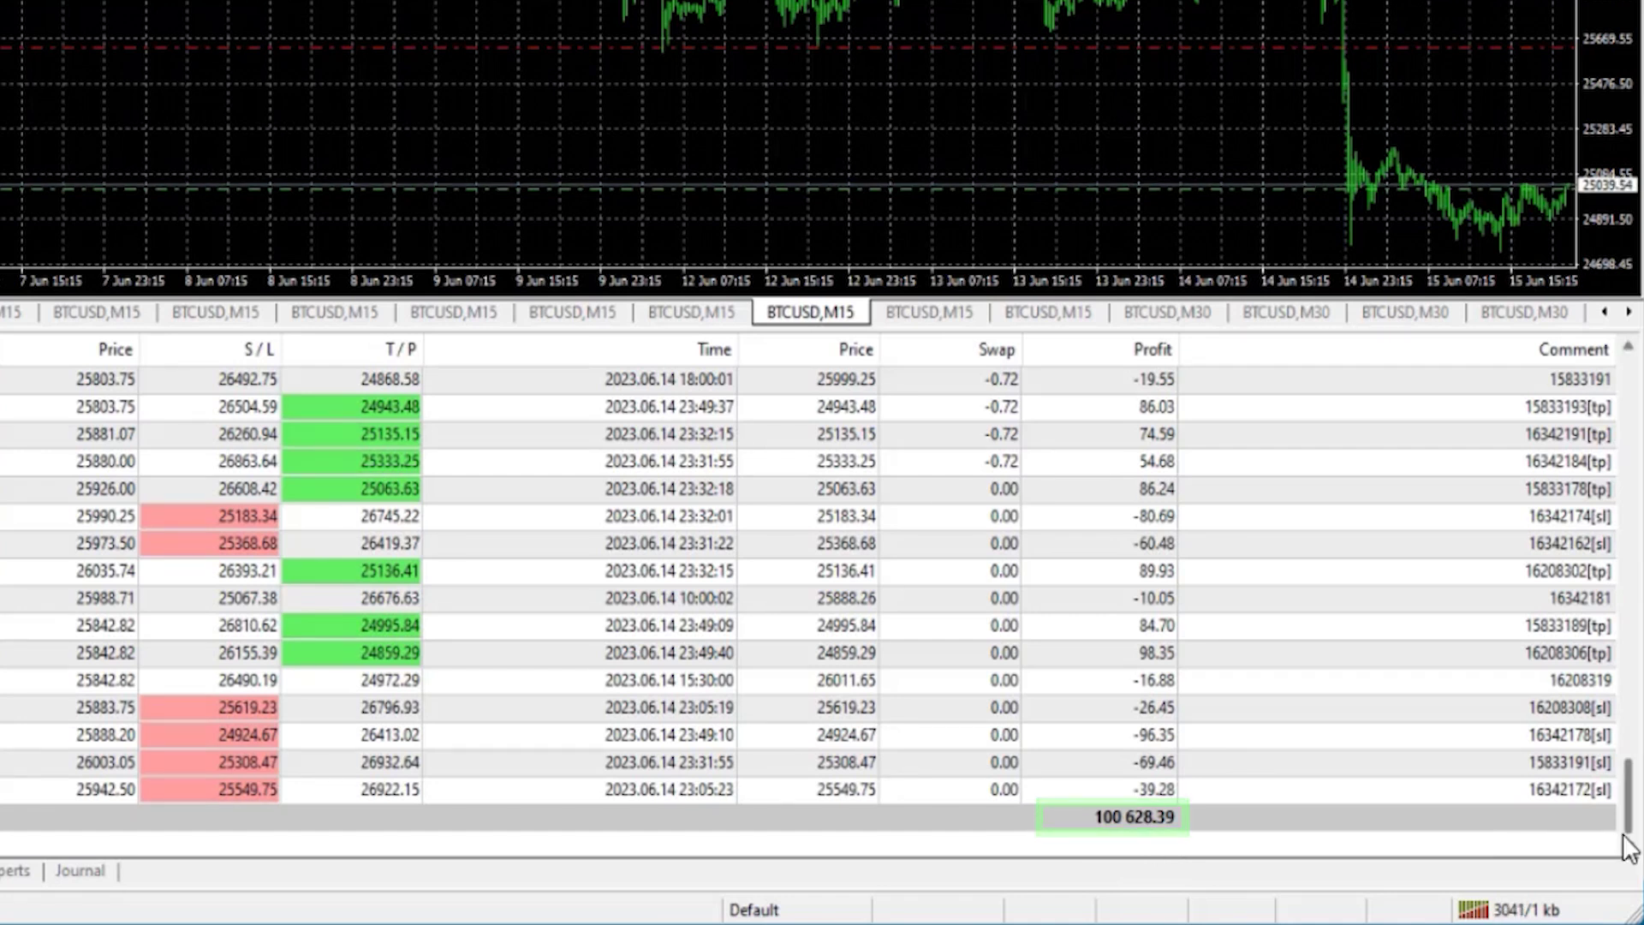
drag(1629, 809, 1634, 848)
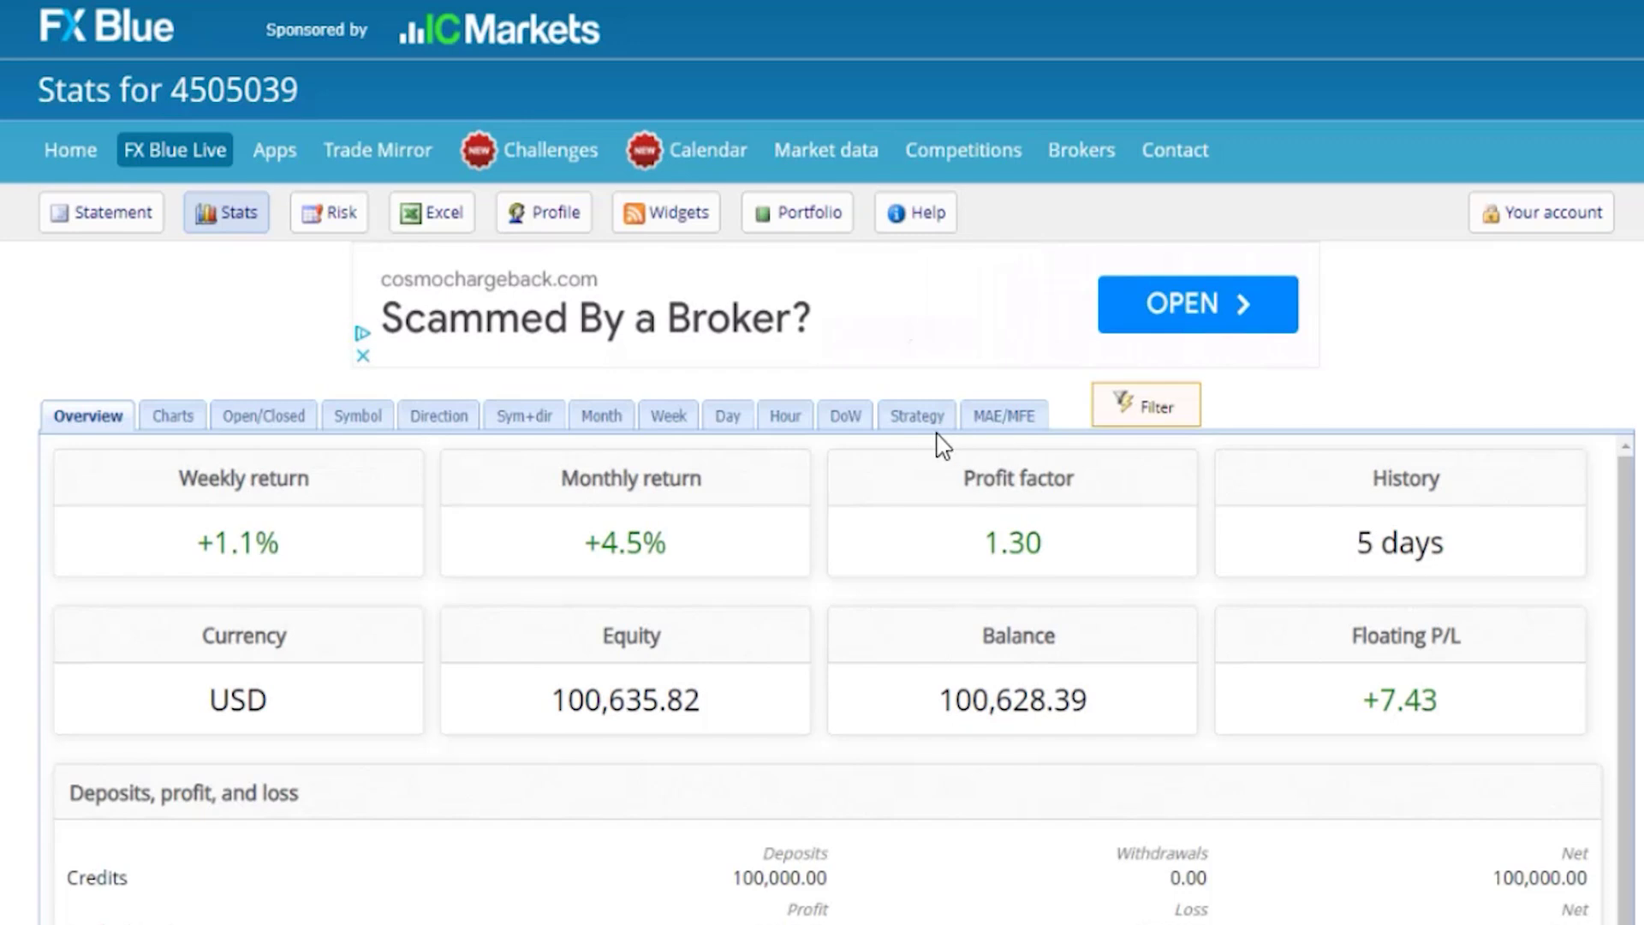
Open FX Blue's per-strategy statistics table and scroll through it
click(922, 420)
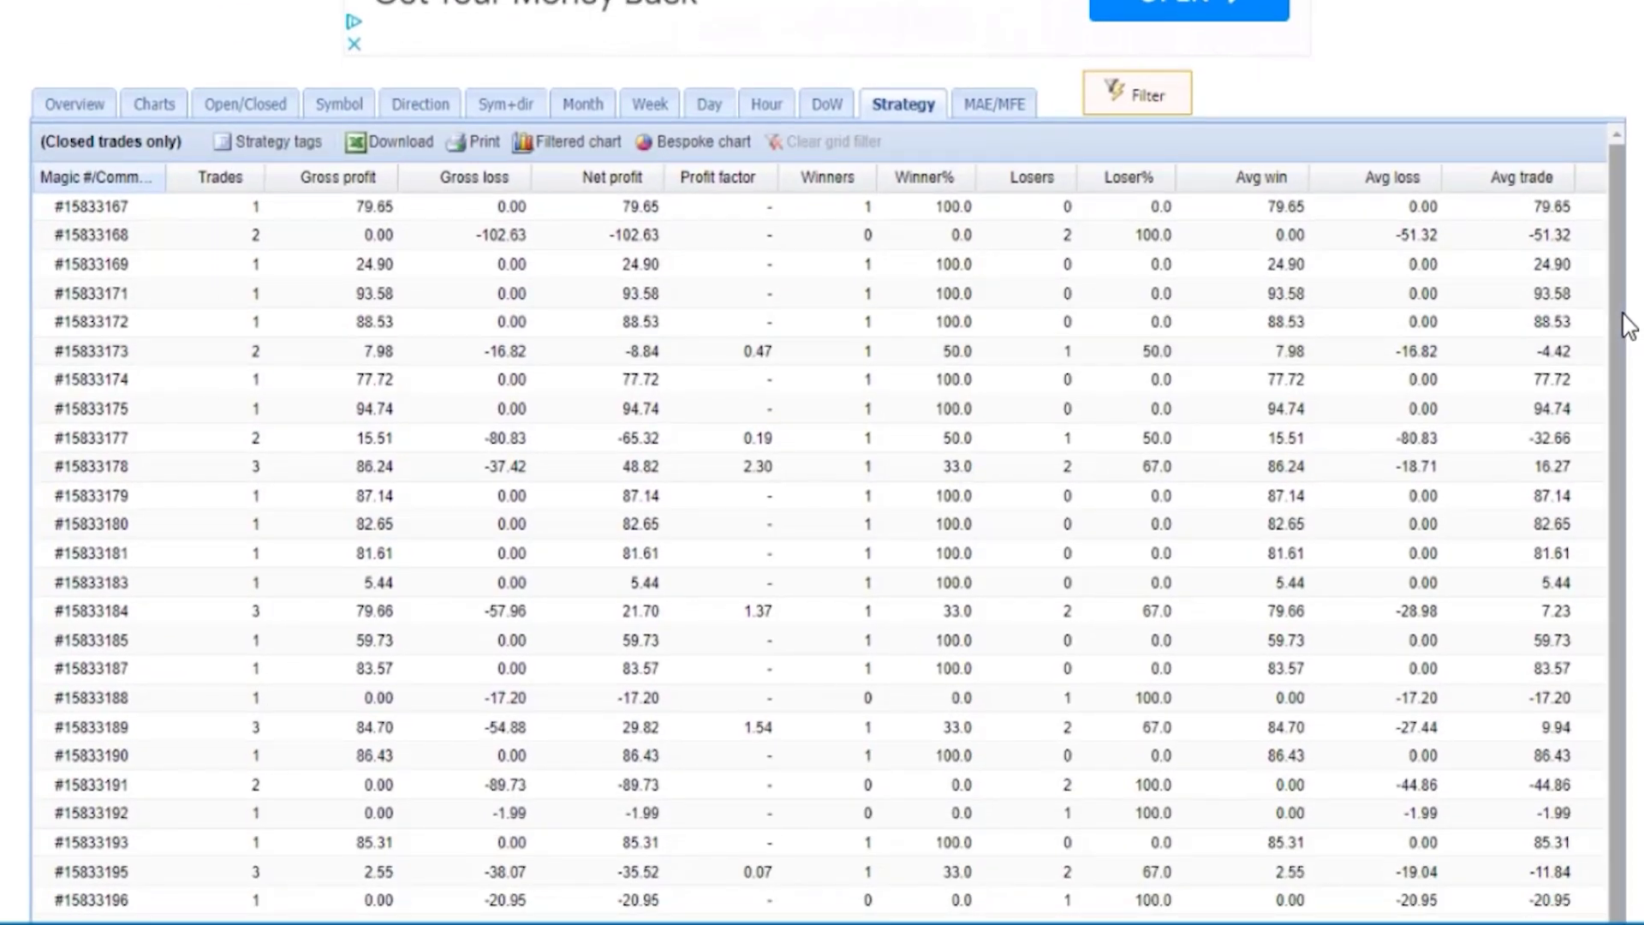
scroll(822, 463, down, 2)
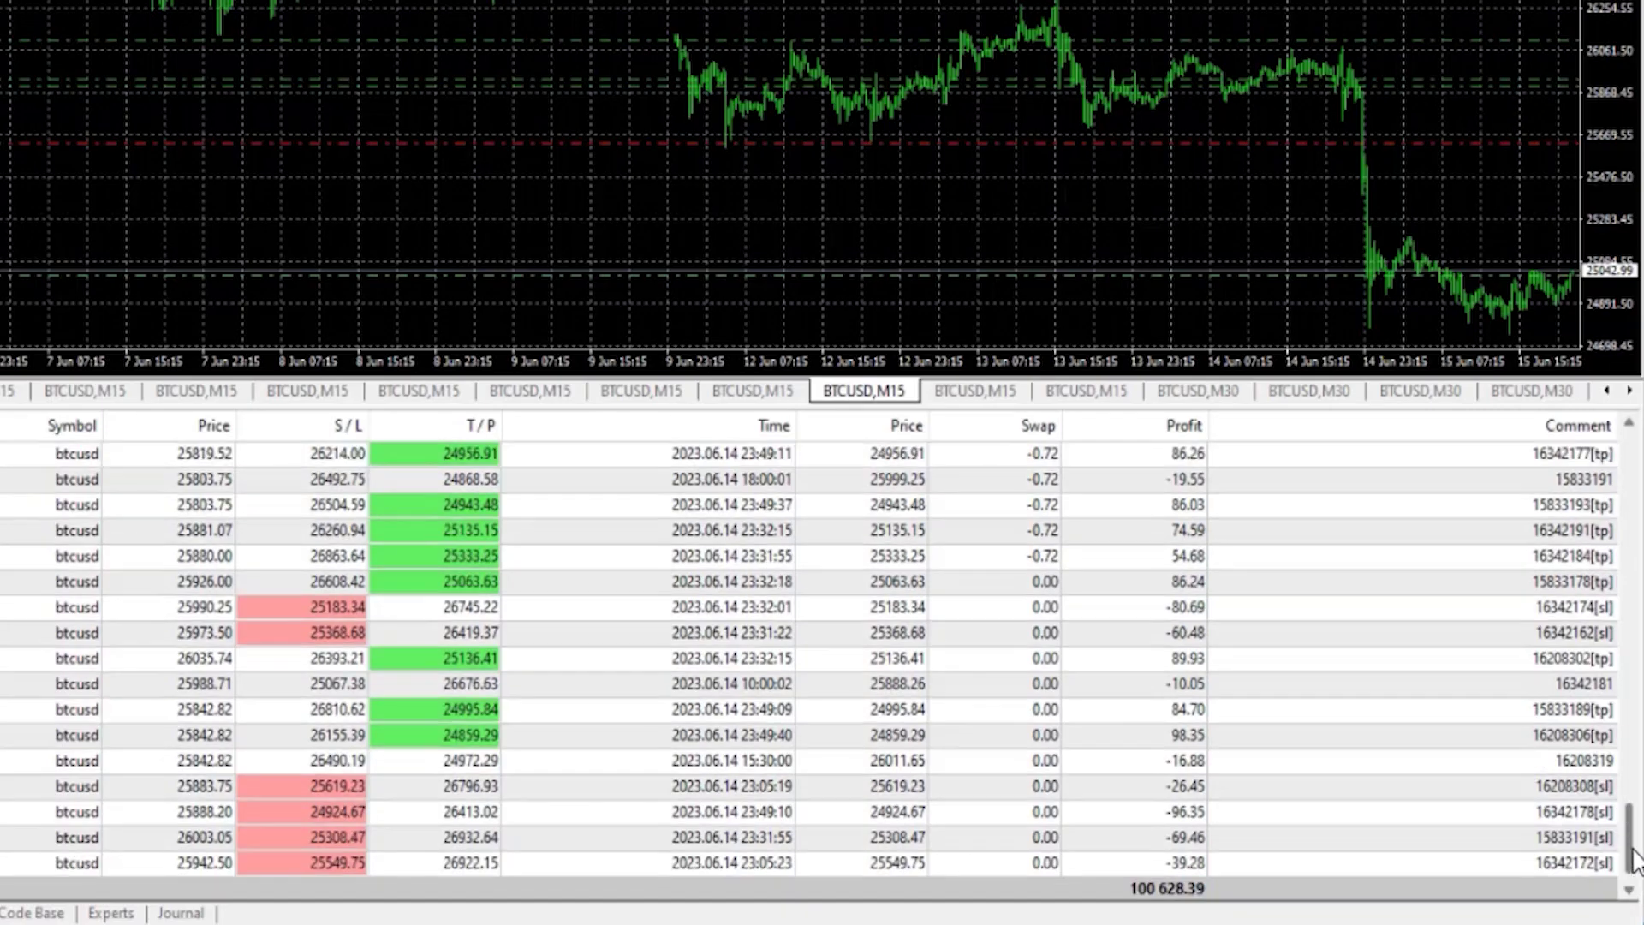
scroll(1627, 771, down, 5)
scroll(1637, 797, up, 2)
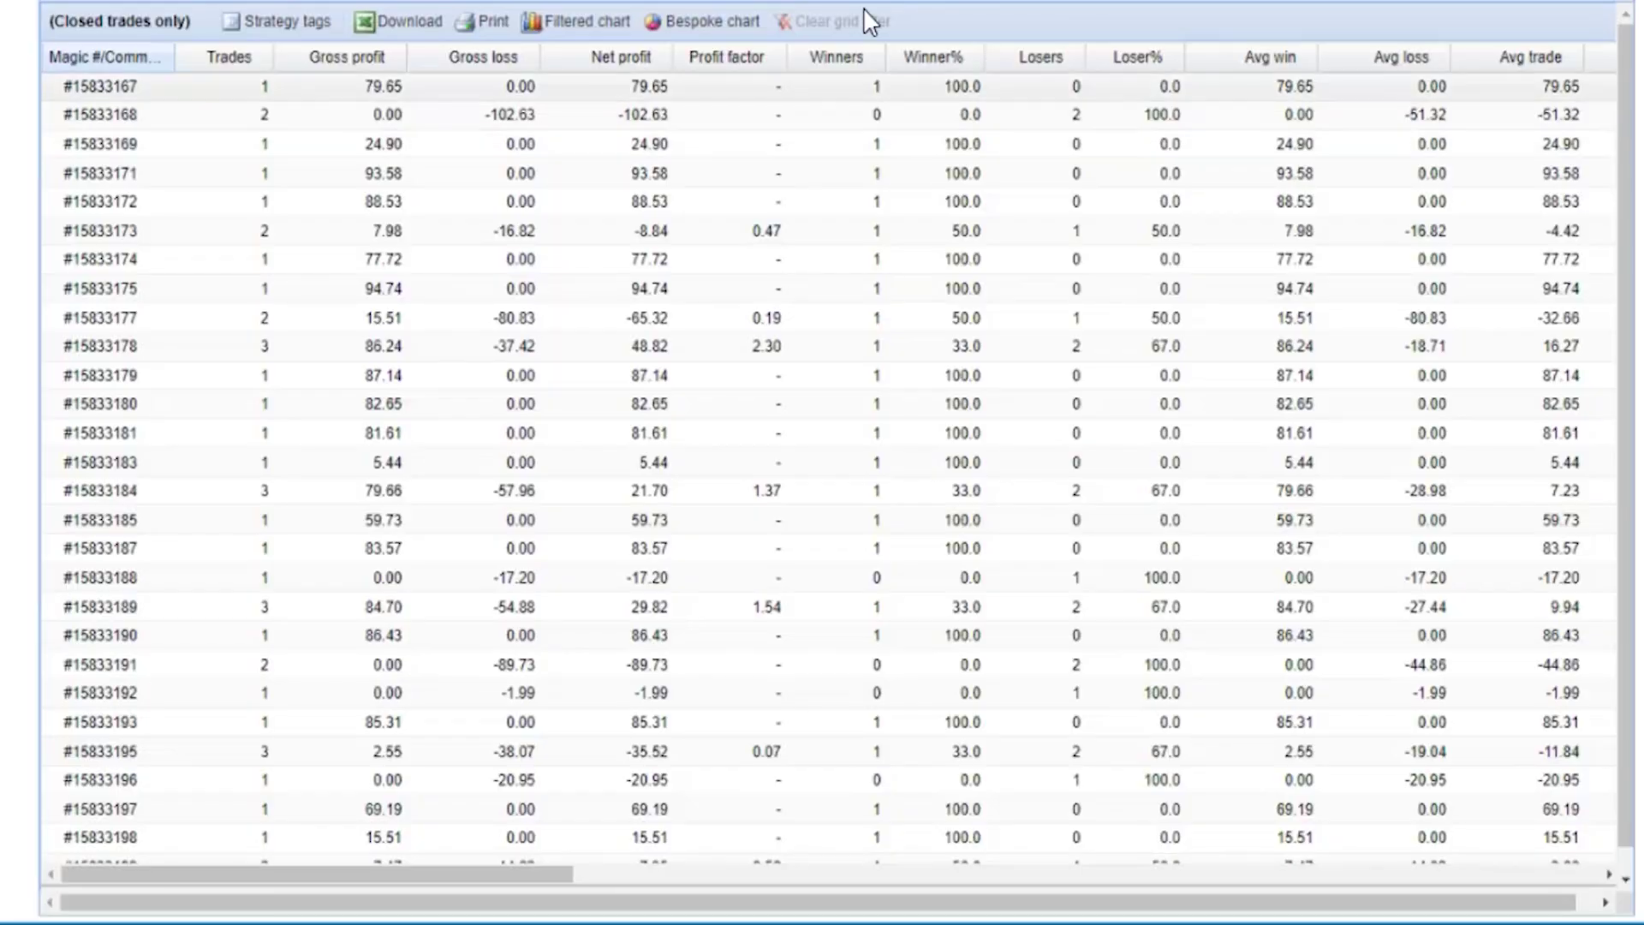
Sort strategies by net profit, highest first, and highlight #16342183 in the ranking
click(597, 62)
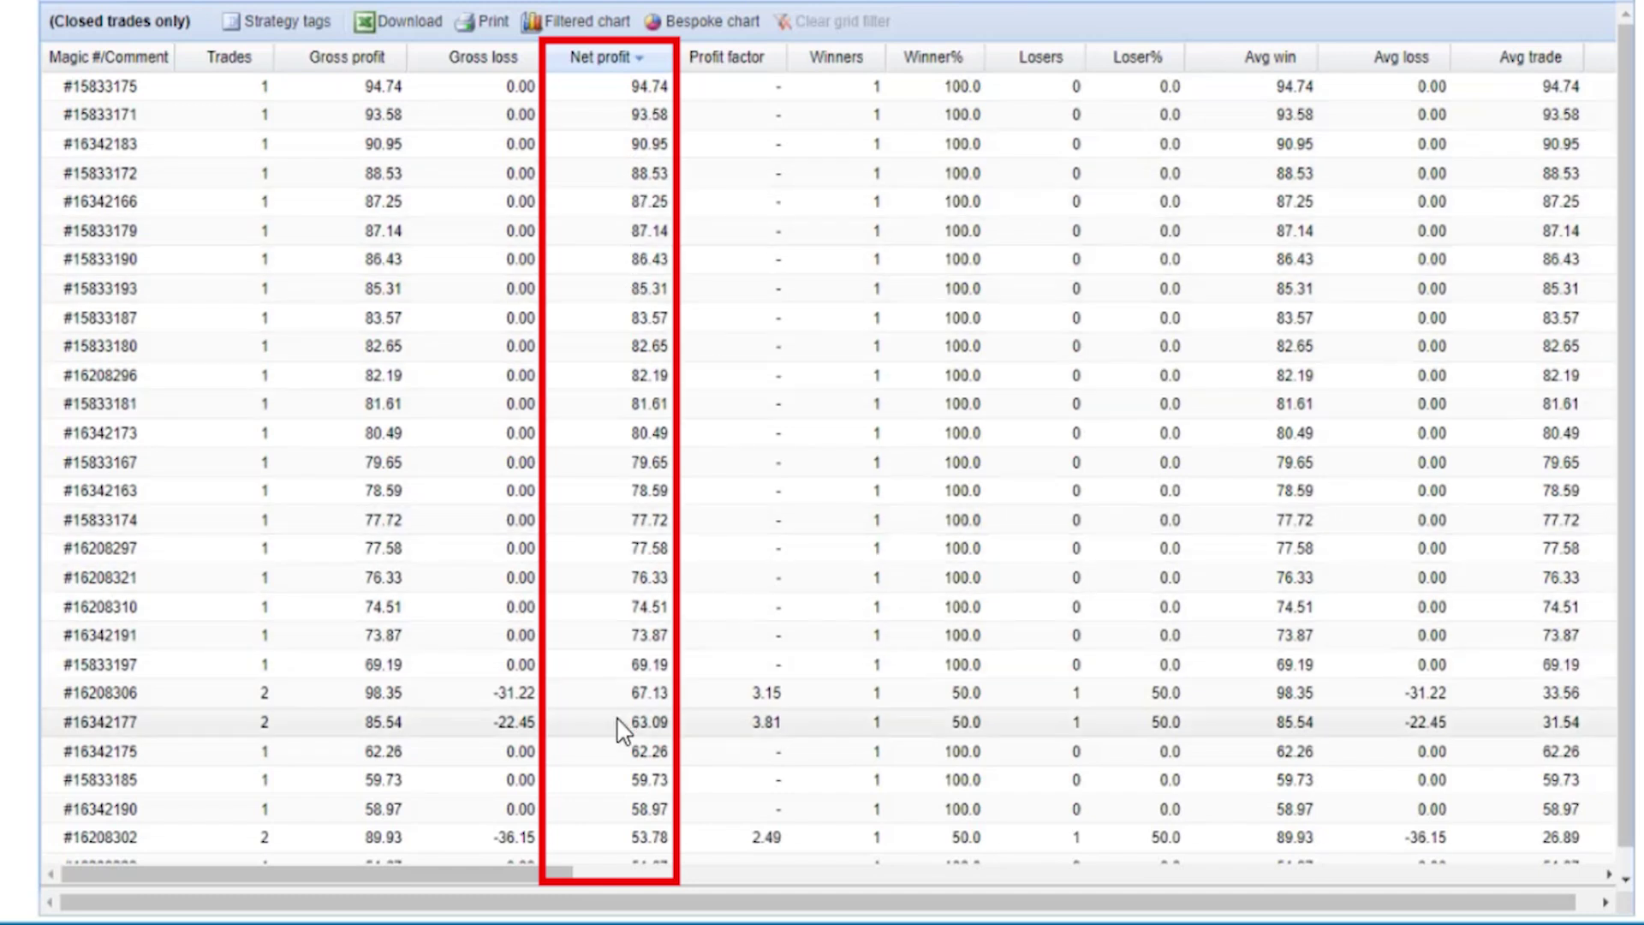
scroll(622, 730, down, 3)
scroll(613, 386, up, 3)
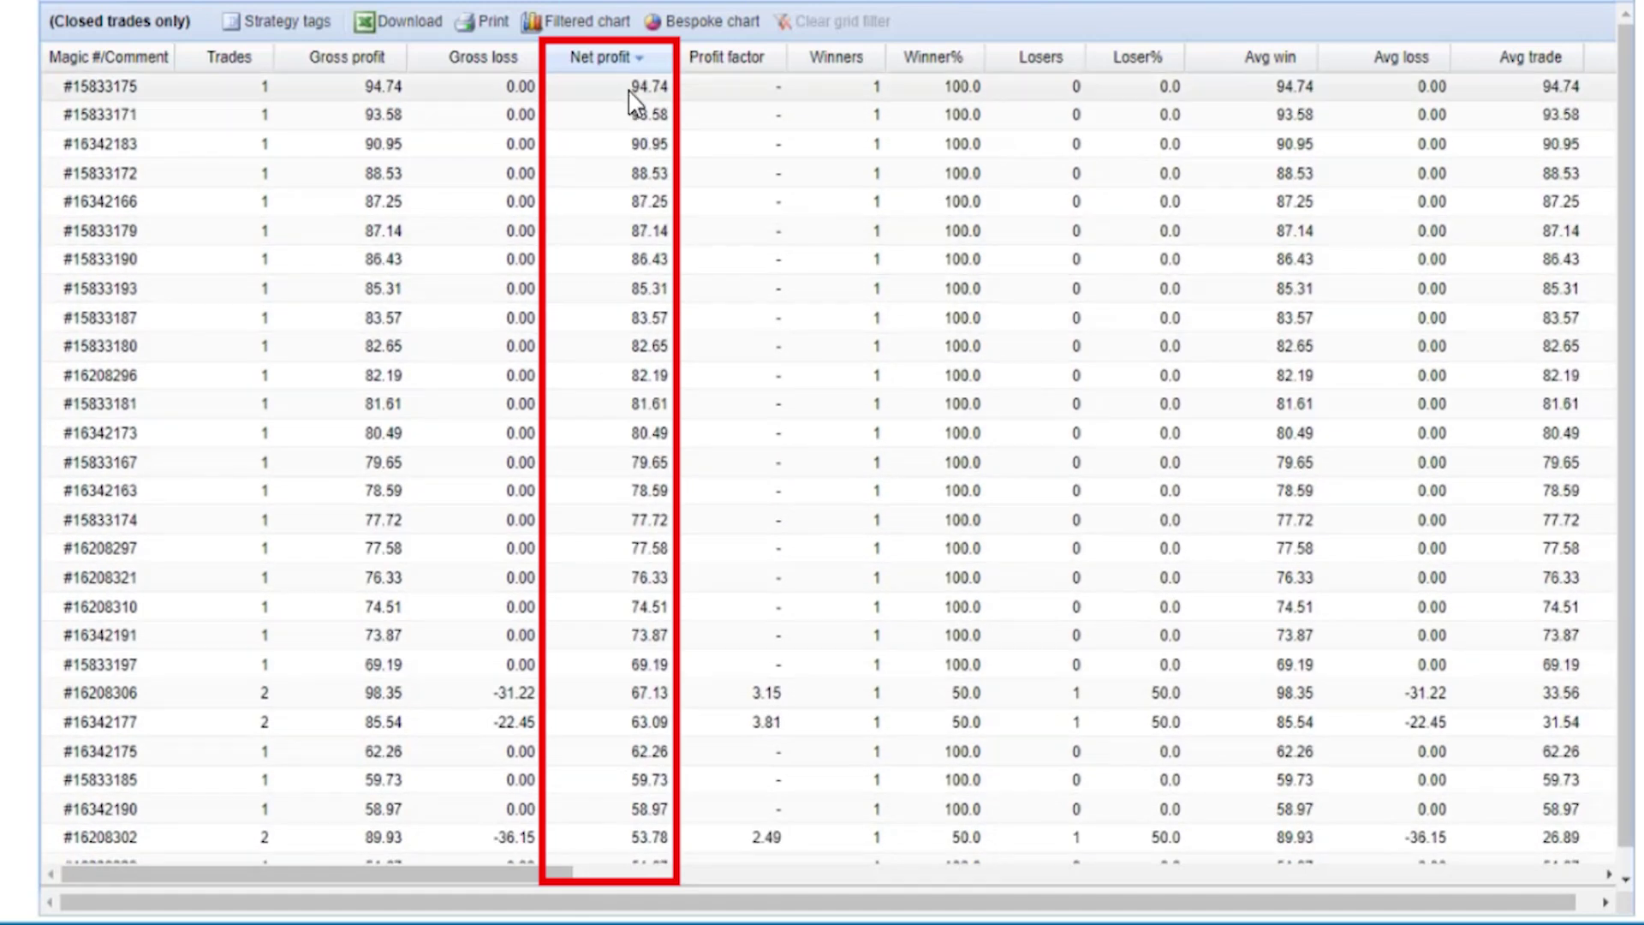
scroll(623, 512, down, 7)
scroll(622, 514, down, 9)
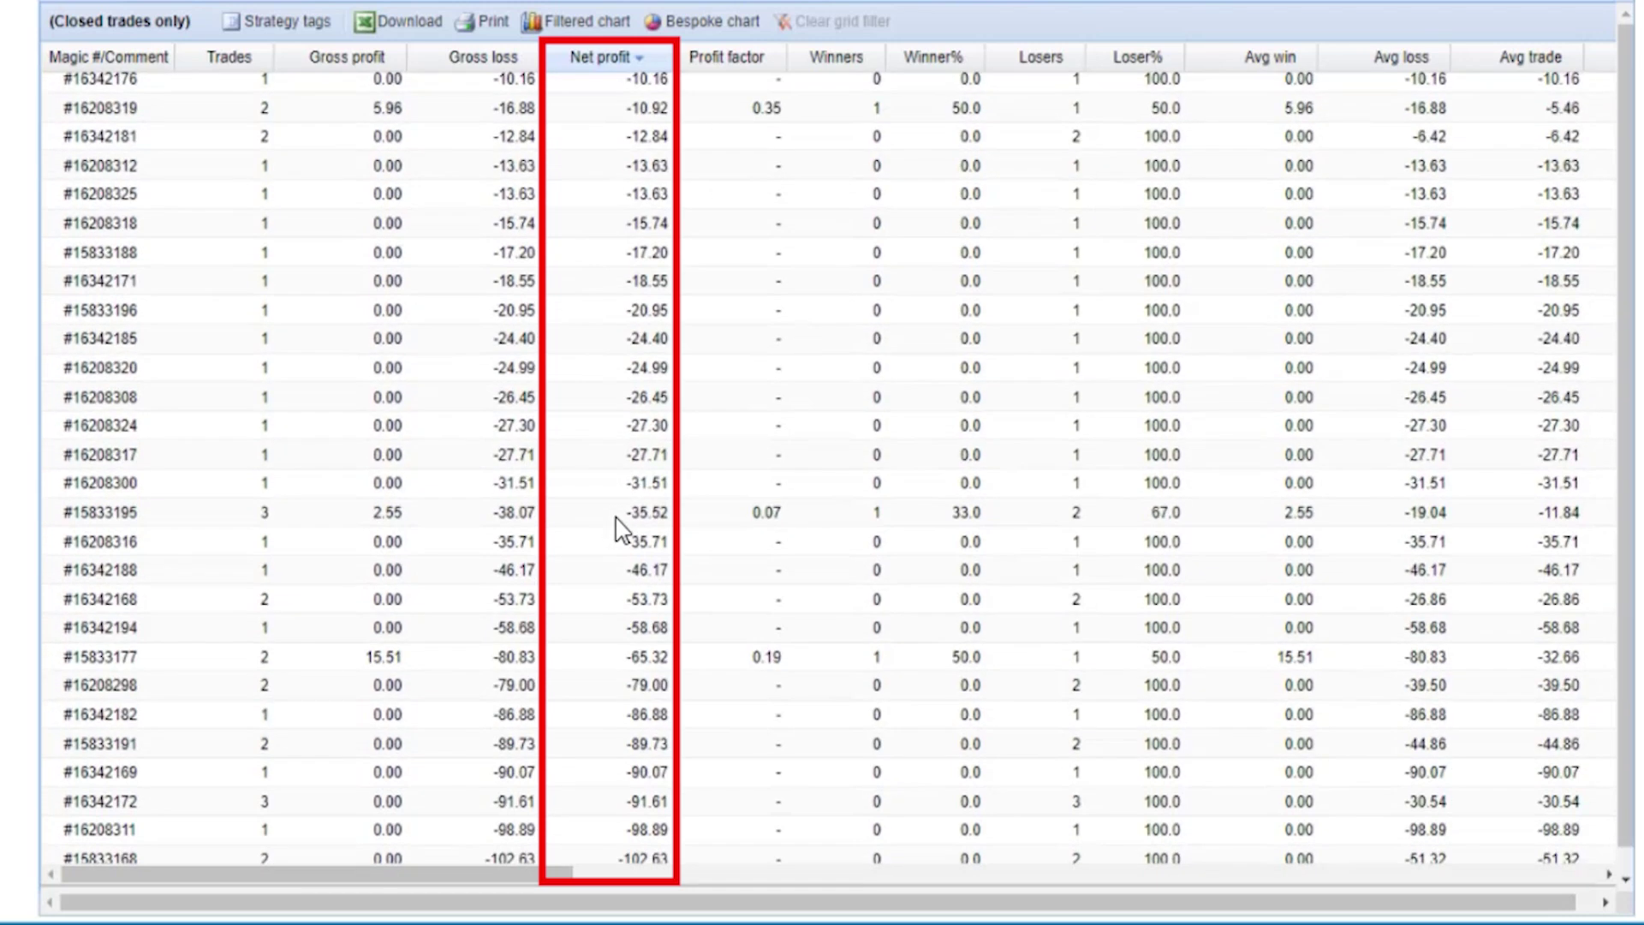
scroll(614, 690, up, 15)
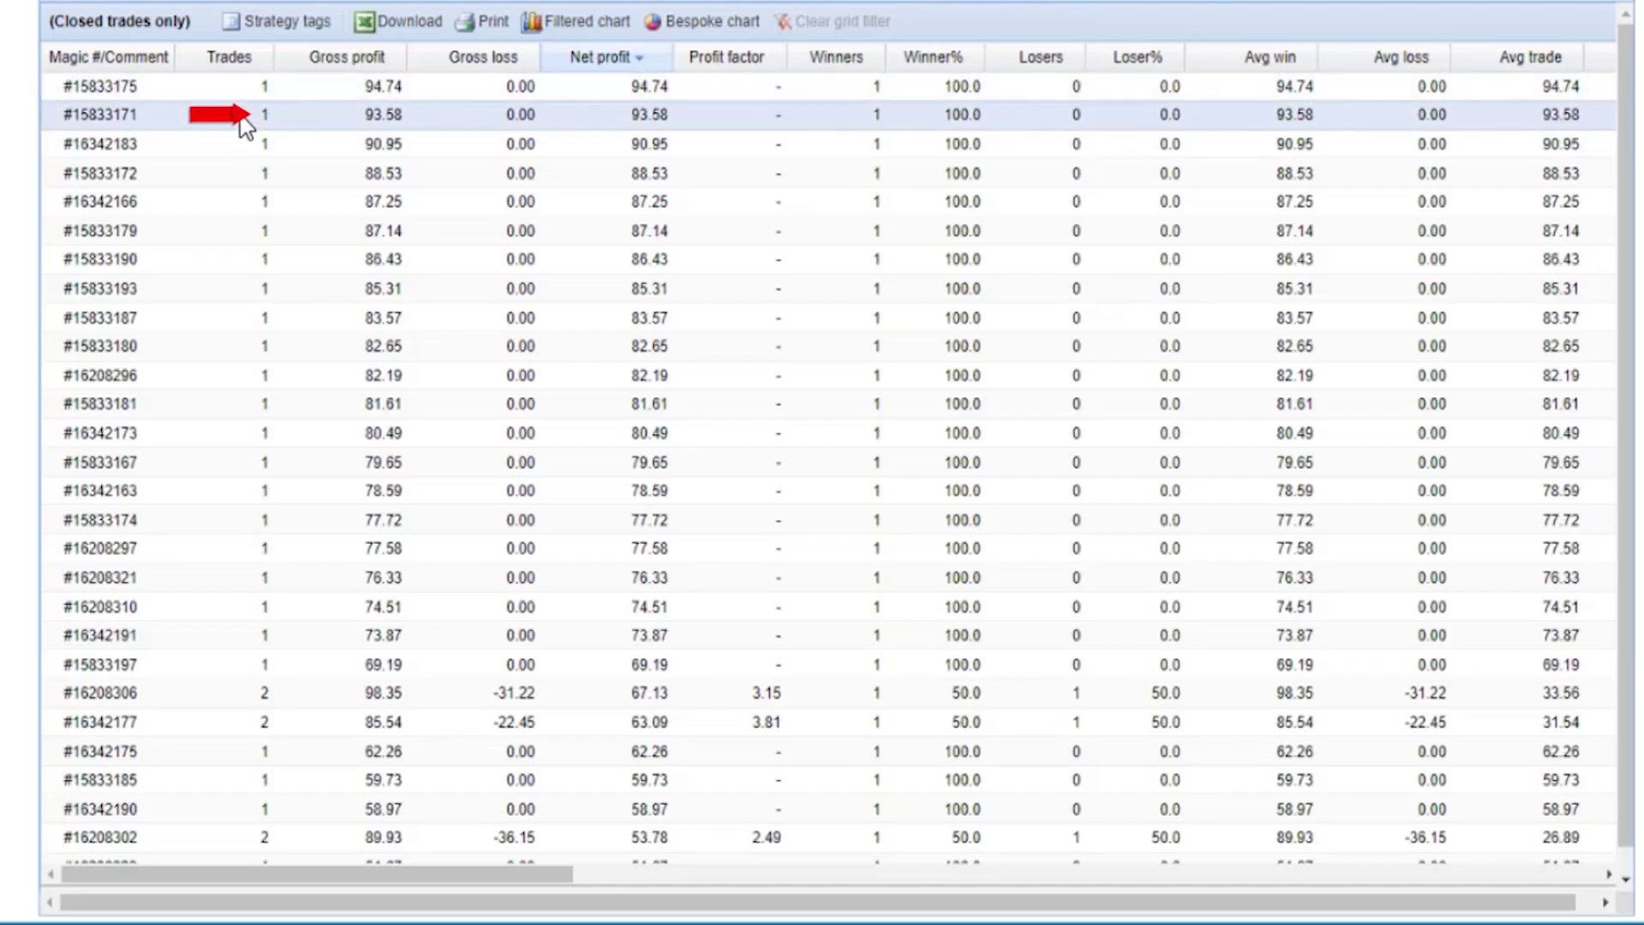
click(261, 157)
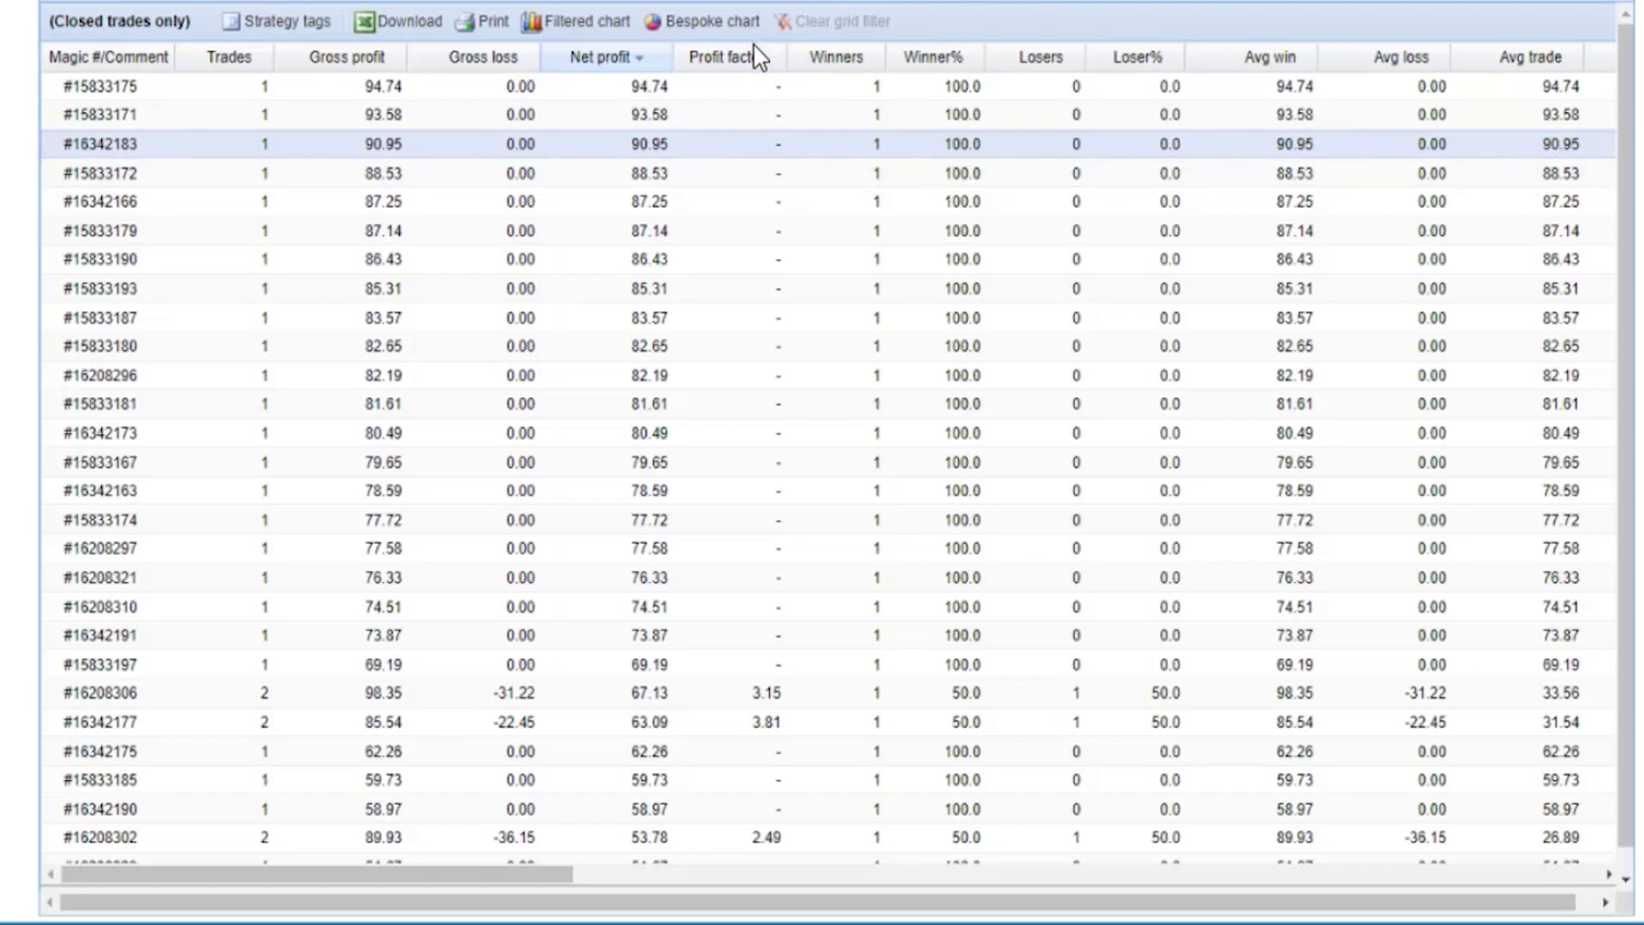
Highlight strategy #15833172, then cross-check the closed trades in MetaTrader's history
click(748, 175)
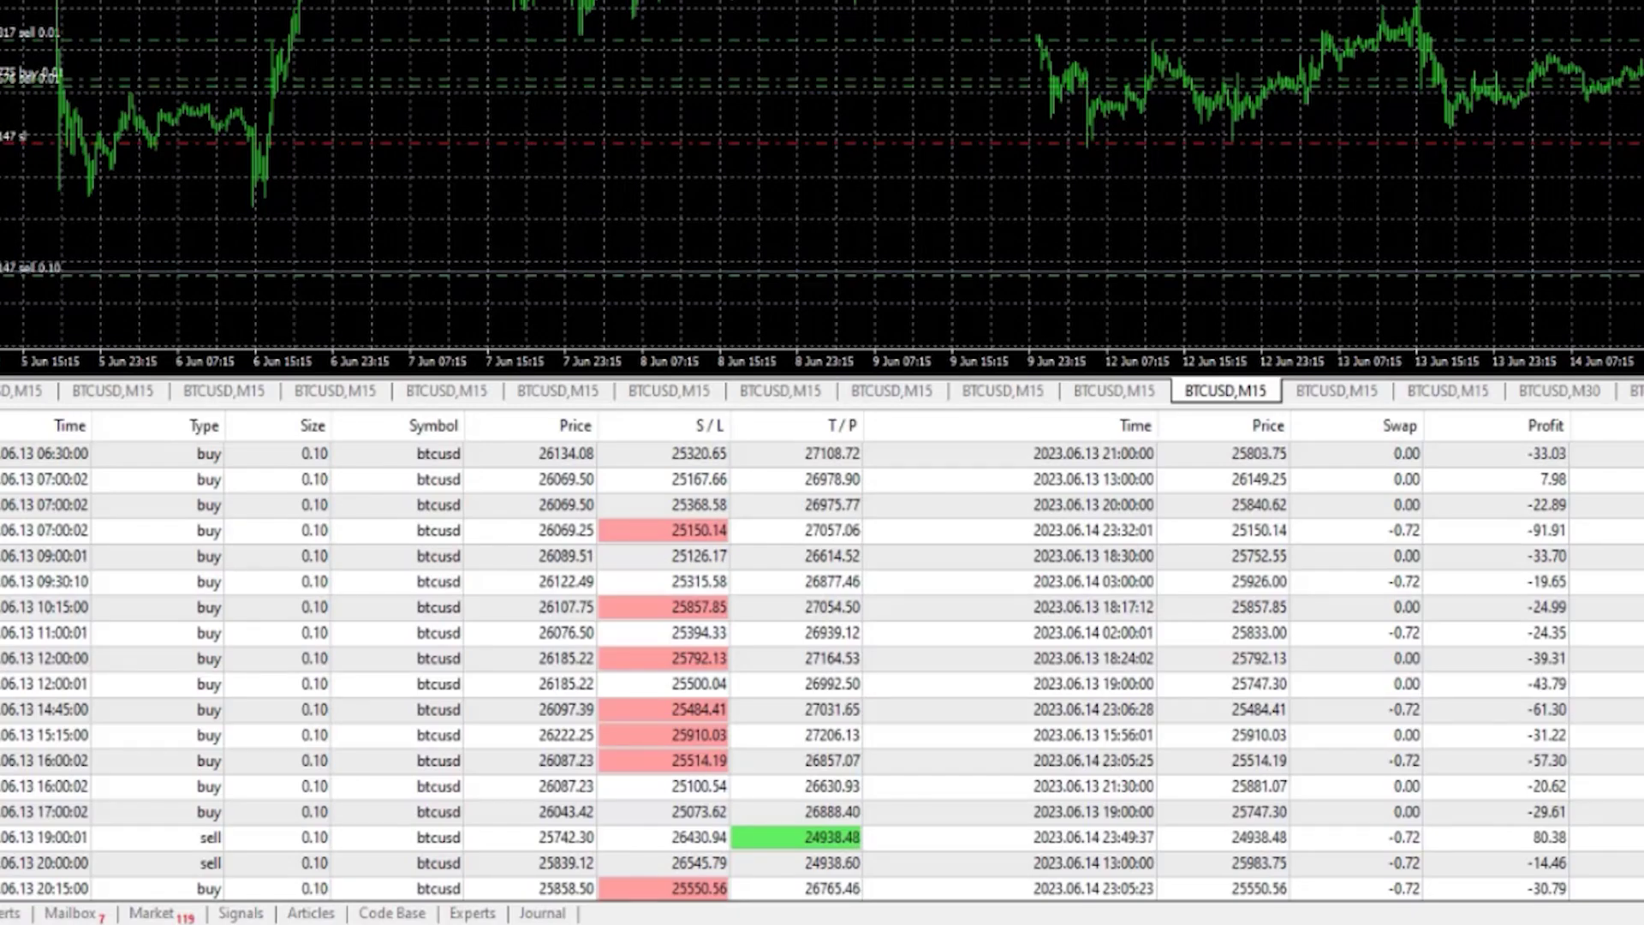
scroll(822, 651, down, 7)
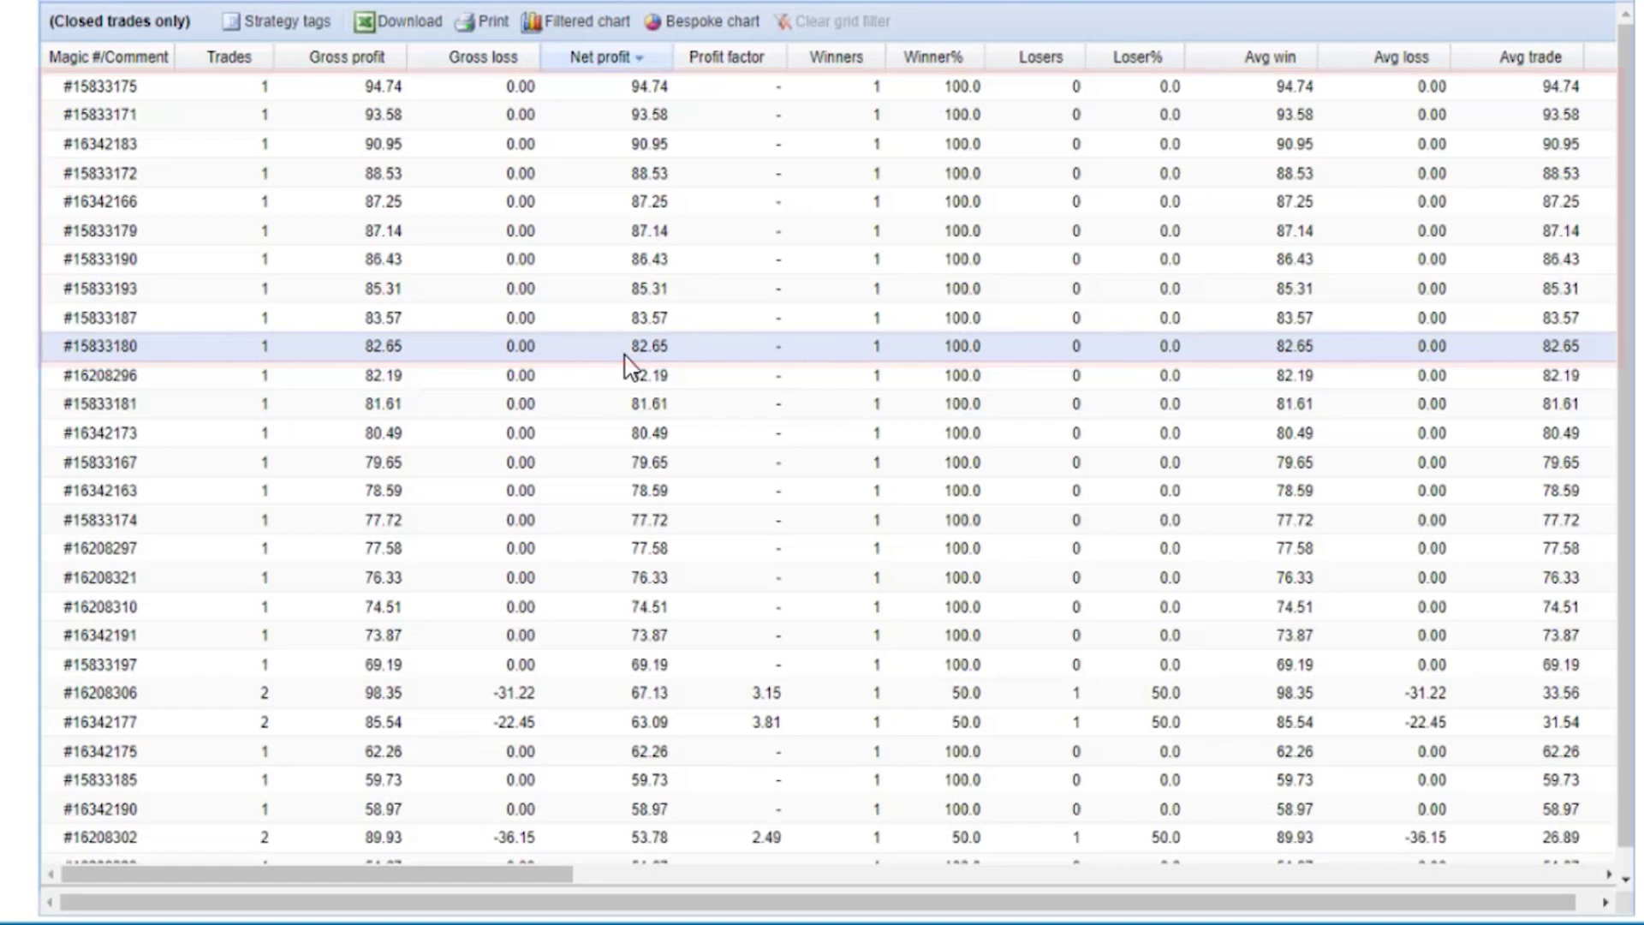
click(1233, 857)
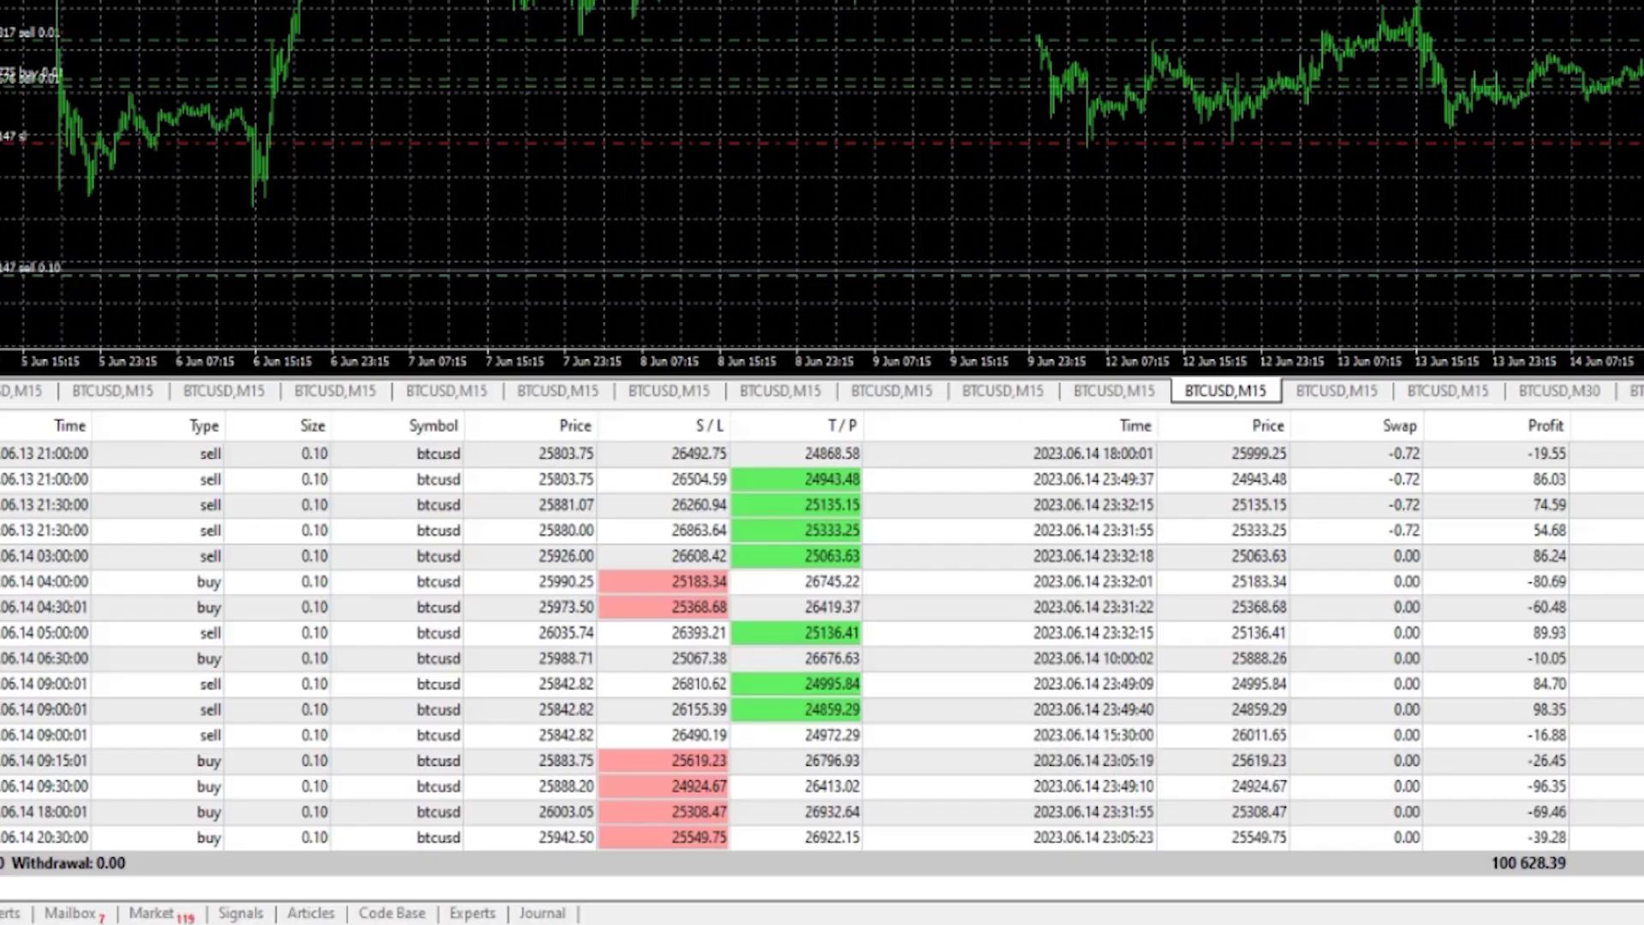
scroll(796, 668, up, 15)
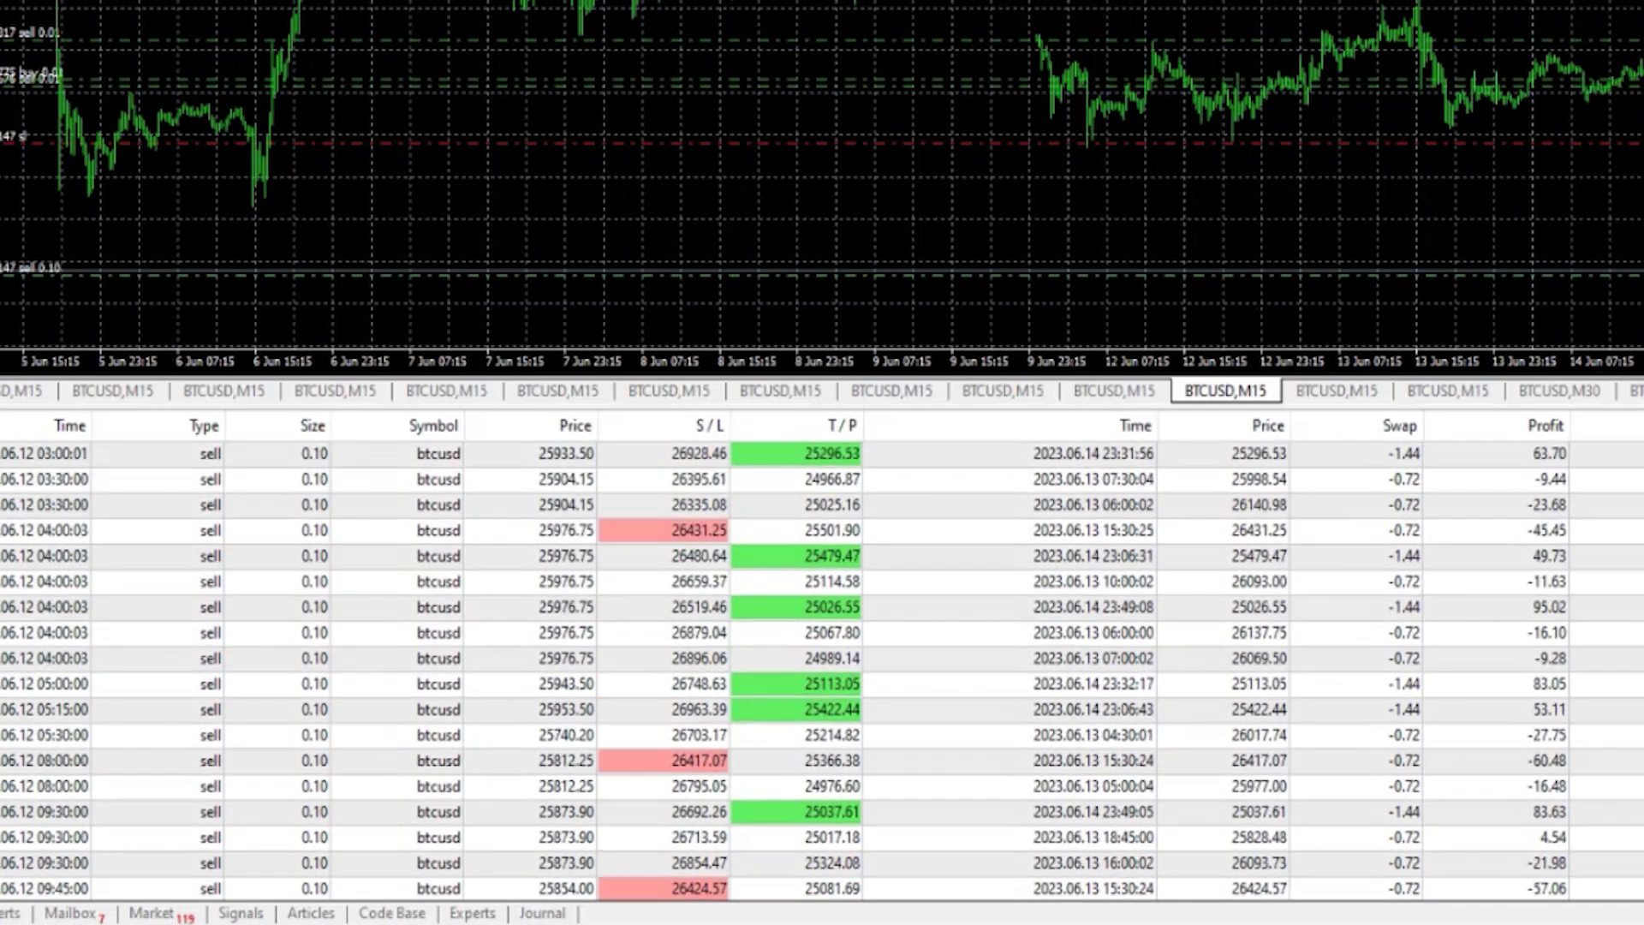
scroll(822, 672, up, 5)
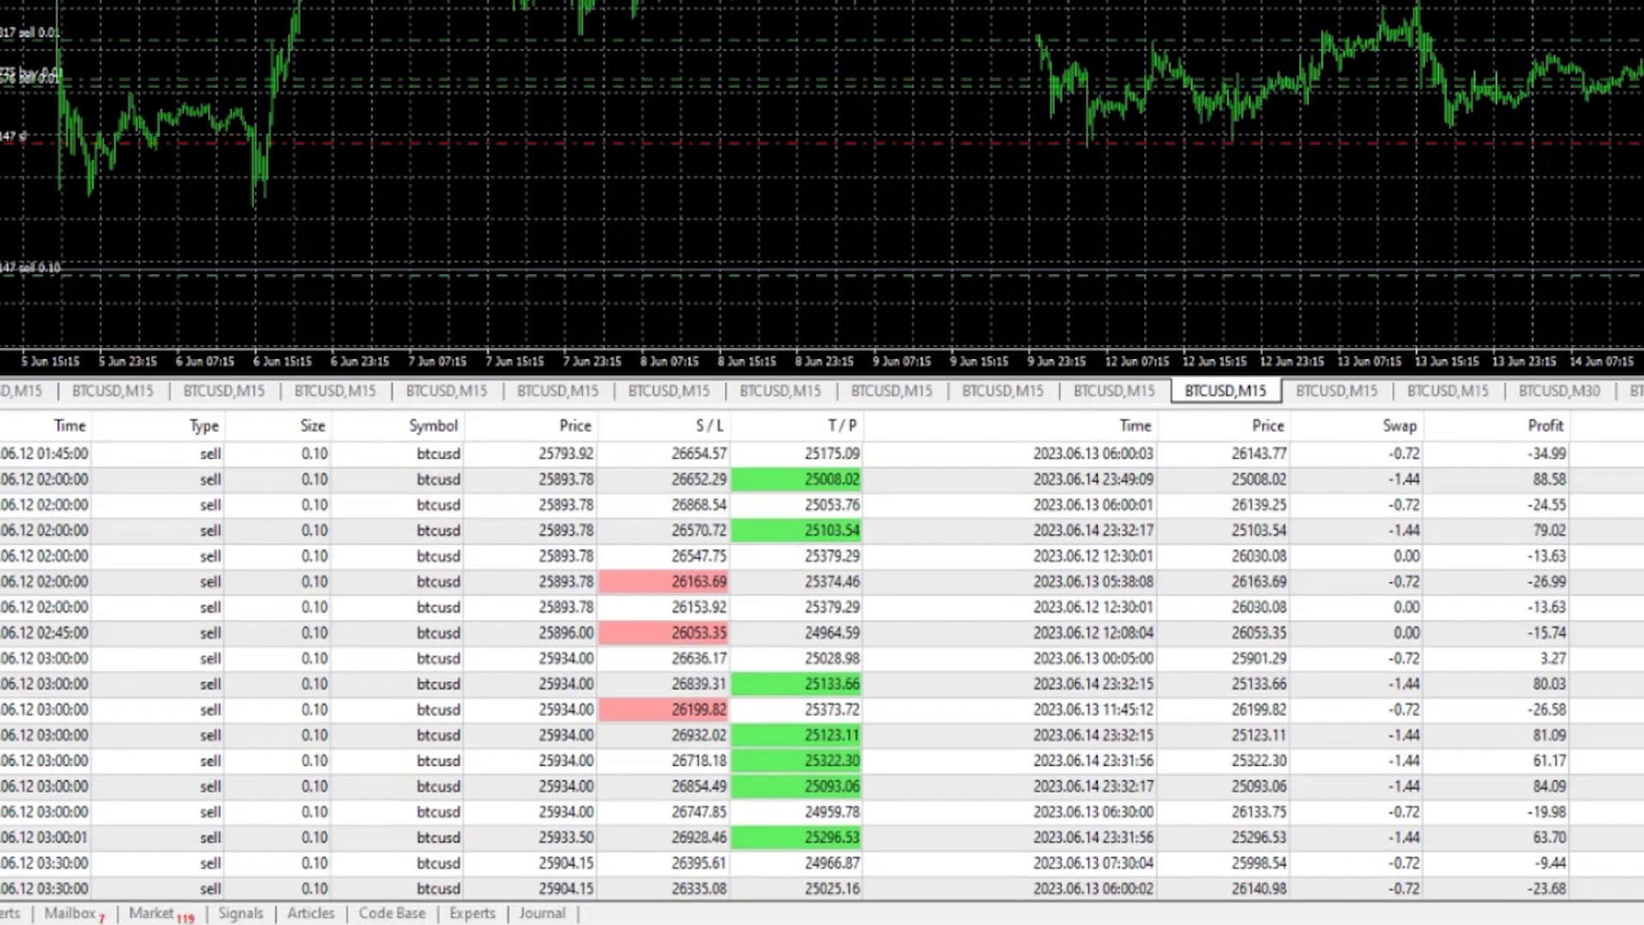
scroll(822, 672, down, 20)
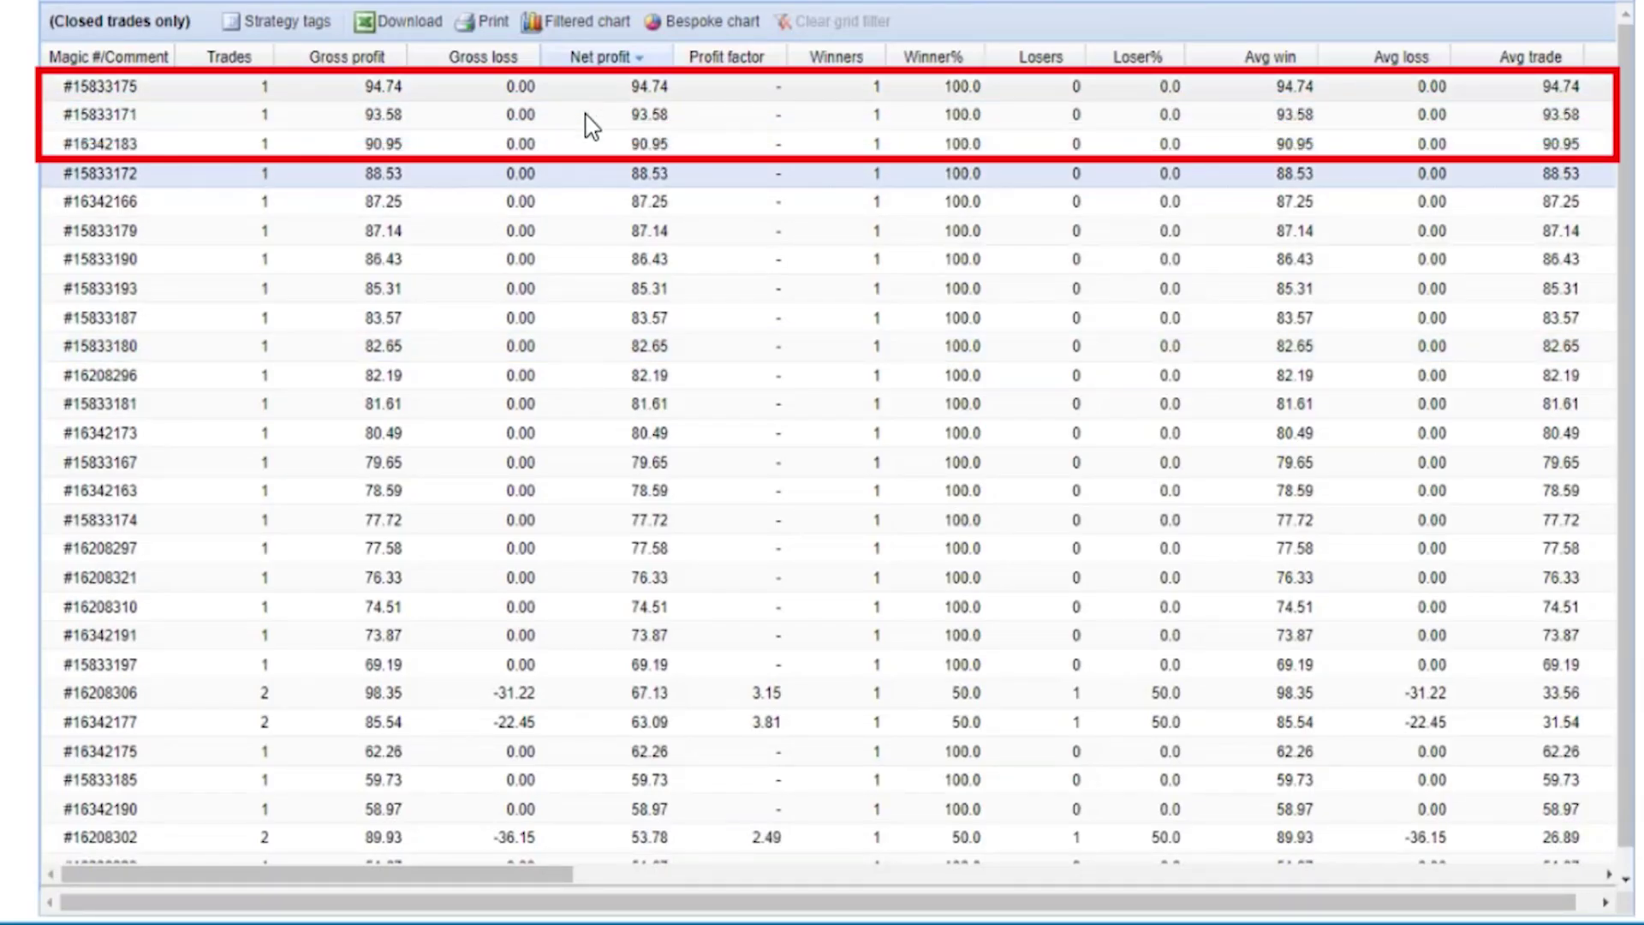
Mark strategies #15833193, fifth-ranked #16342166 and tenth-ranked #15833180 in the FX Blue ranking
click(578, 293)
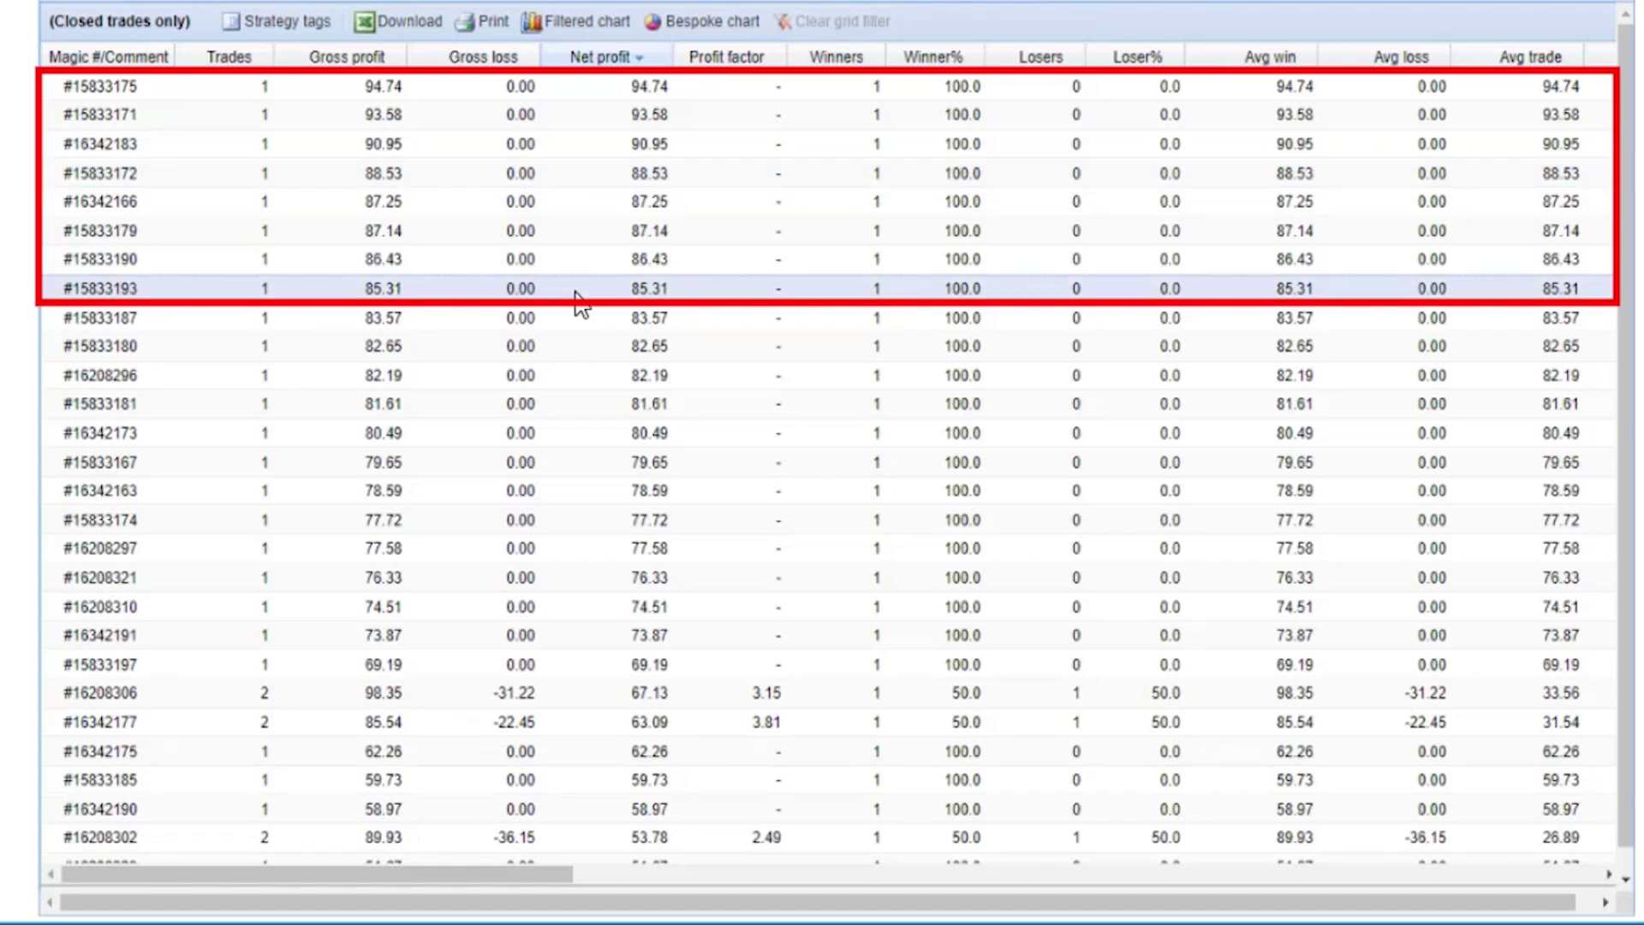
click(611, 214)
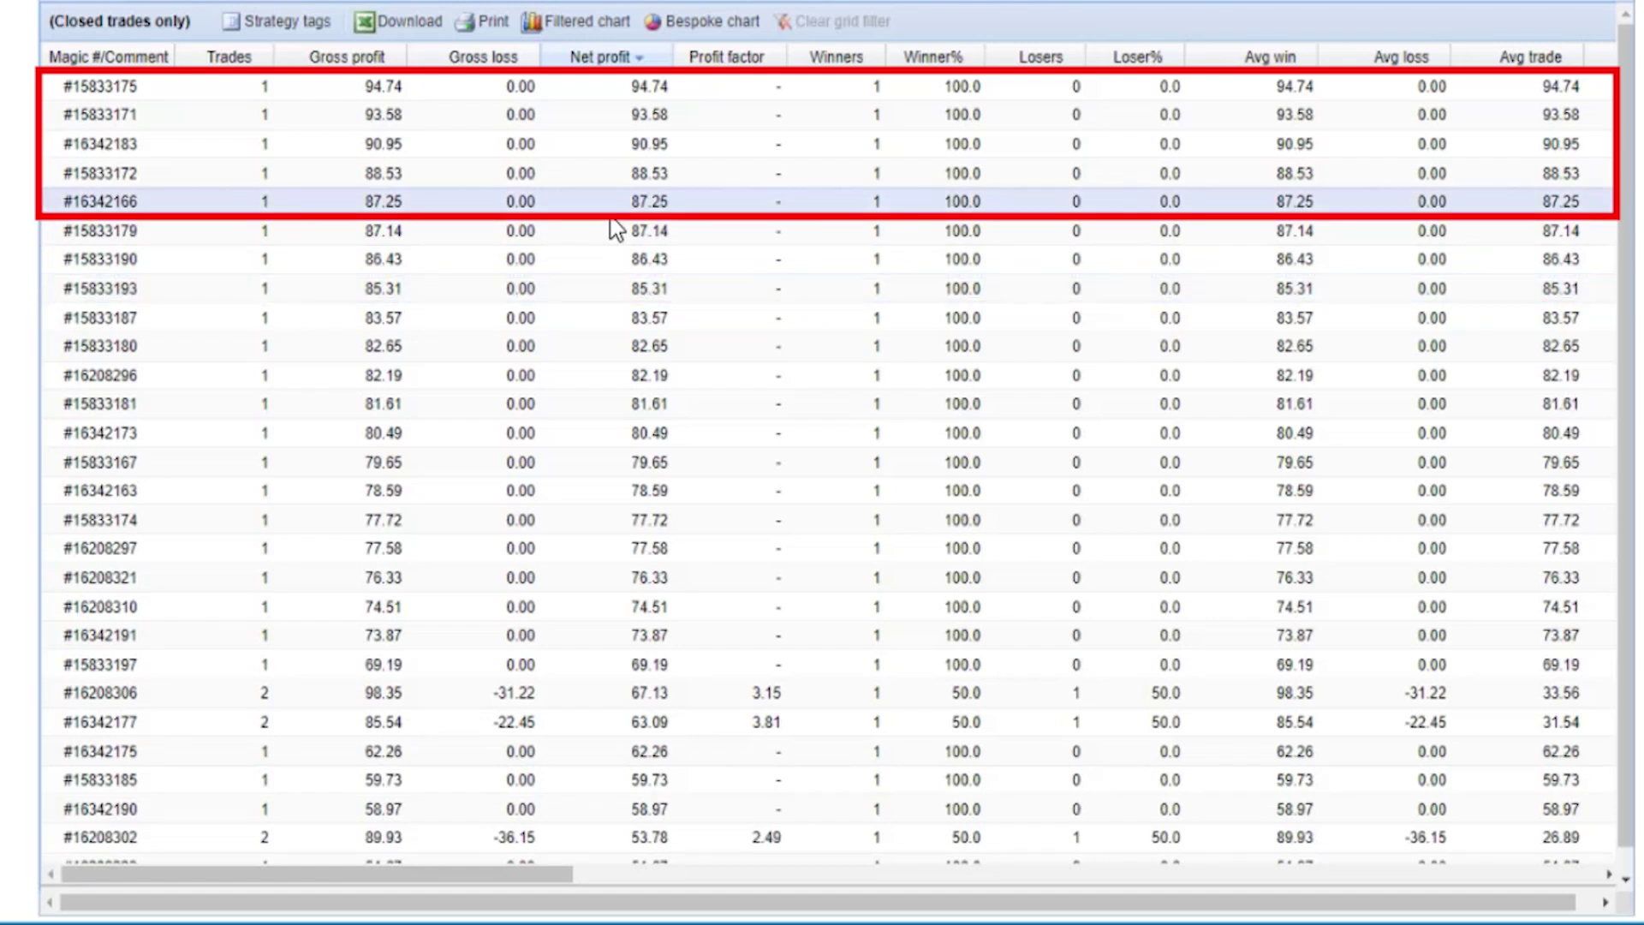
click(597, 354)
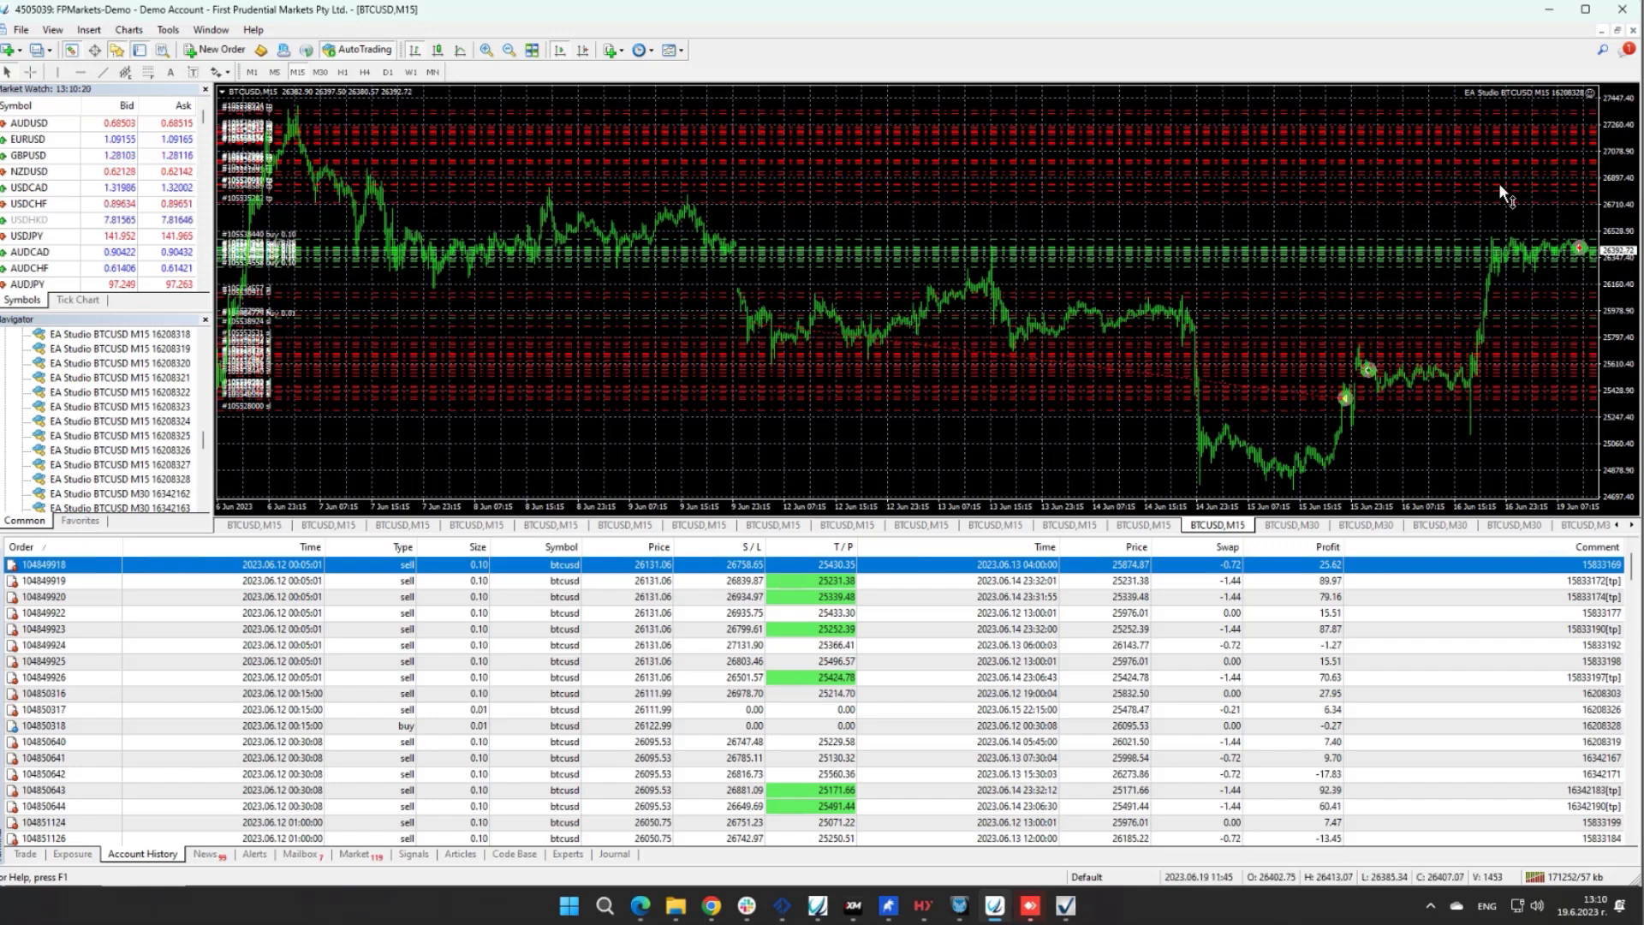
Select order 104849919, check the account balance on the Trade tab, then return to Account History
click(1073, 588)
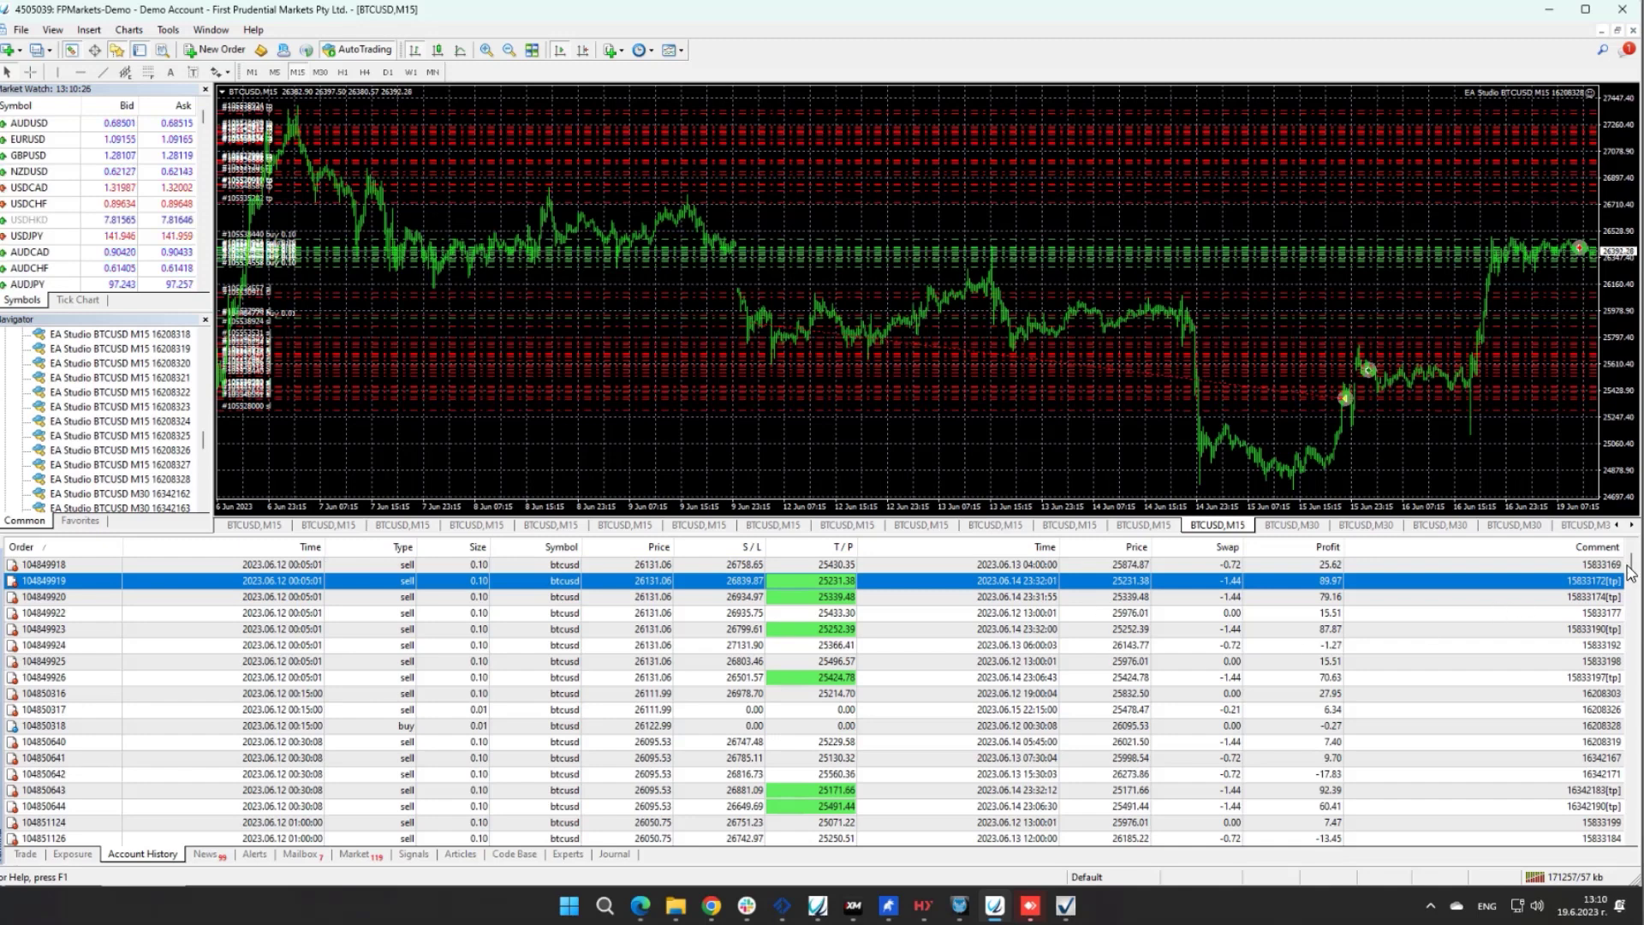
drag(1634, 572, 1627, 835)
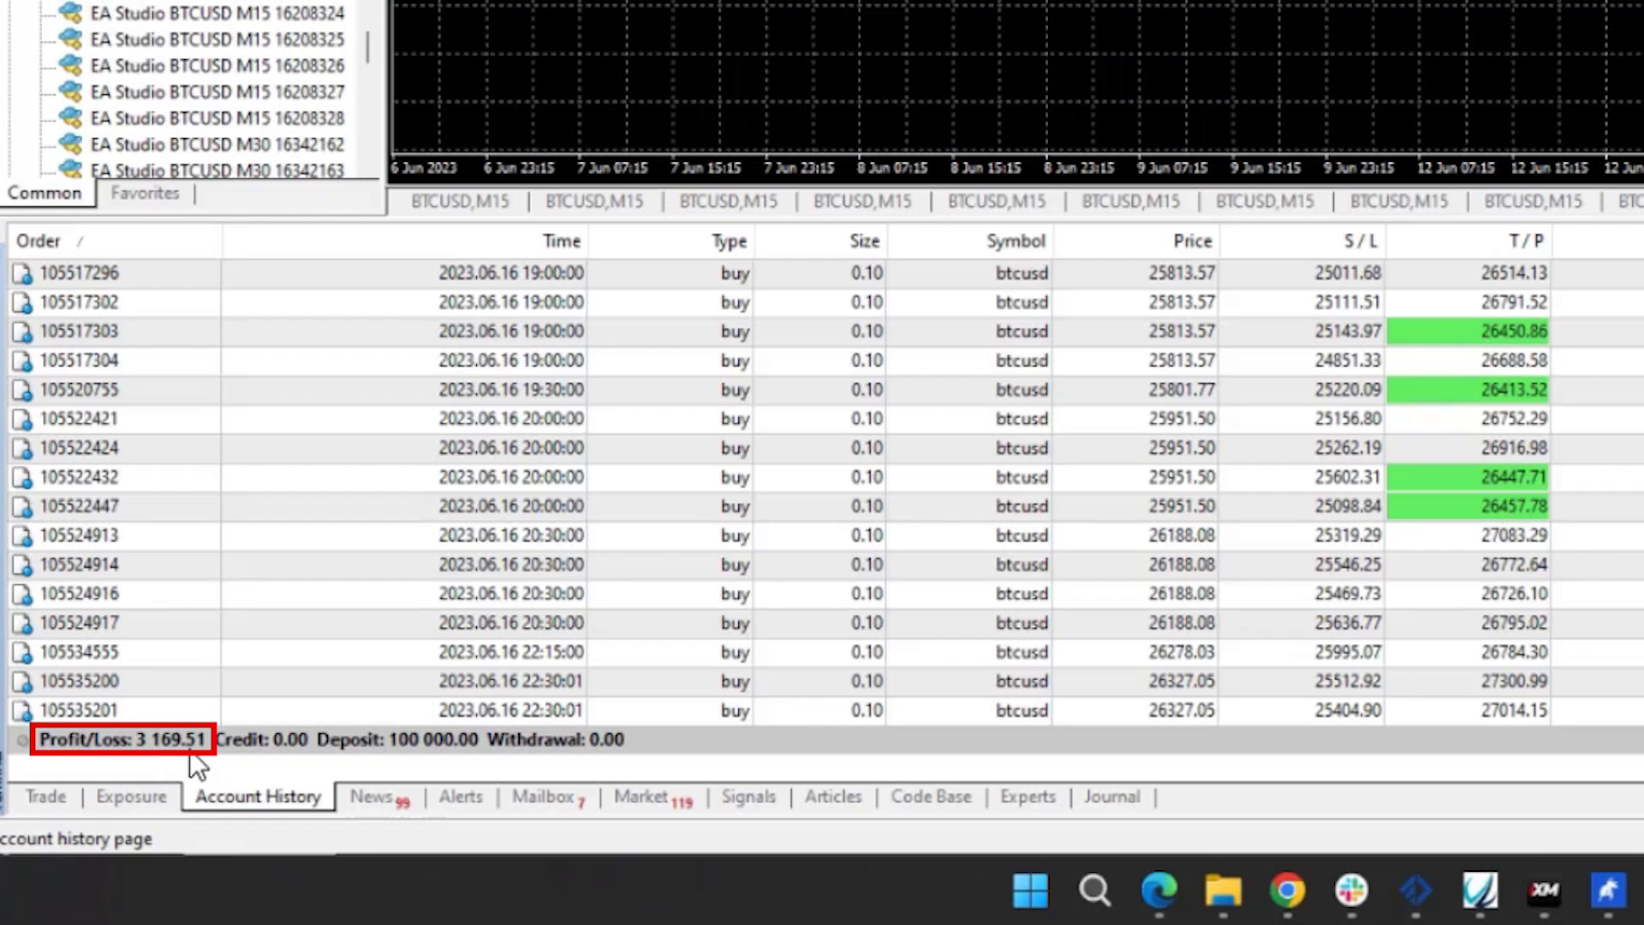
click(51, 798)
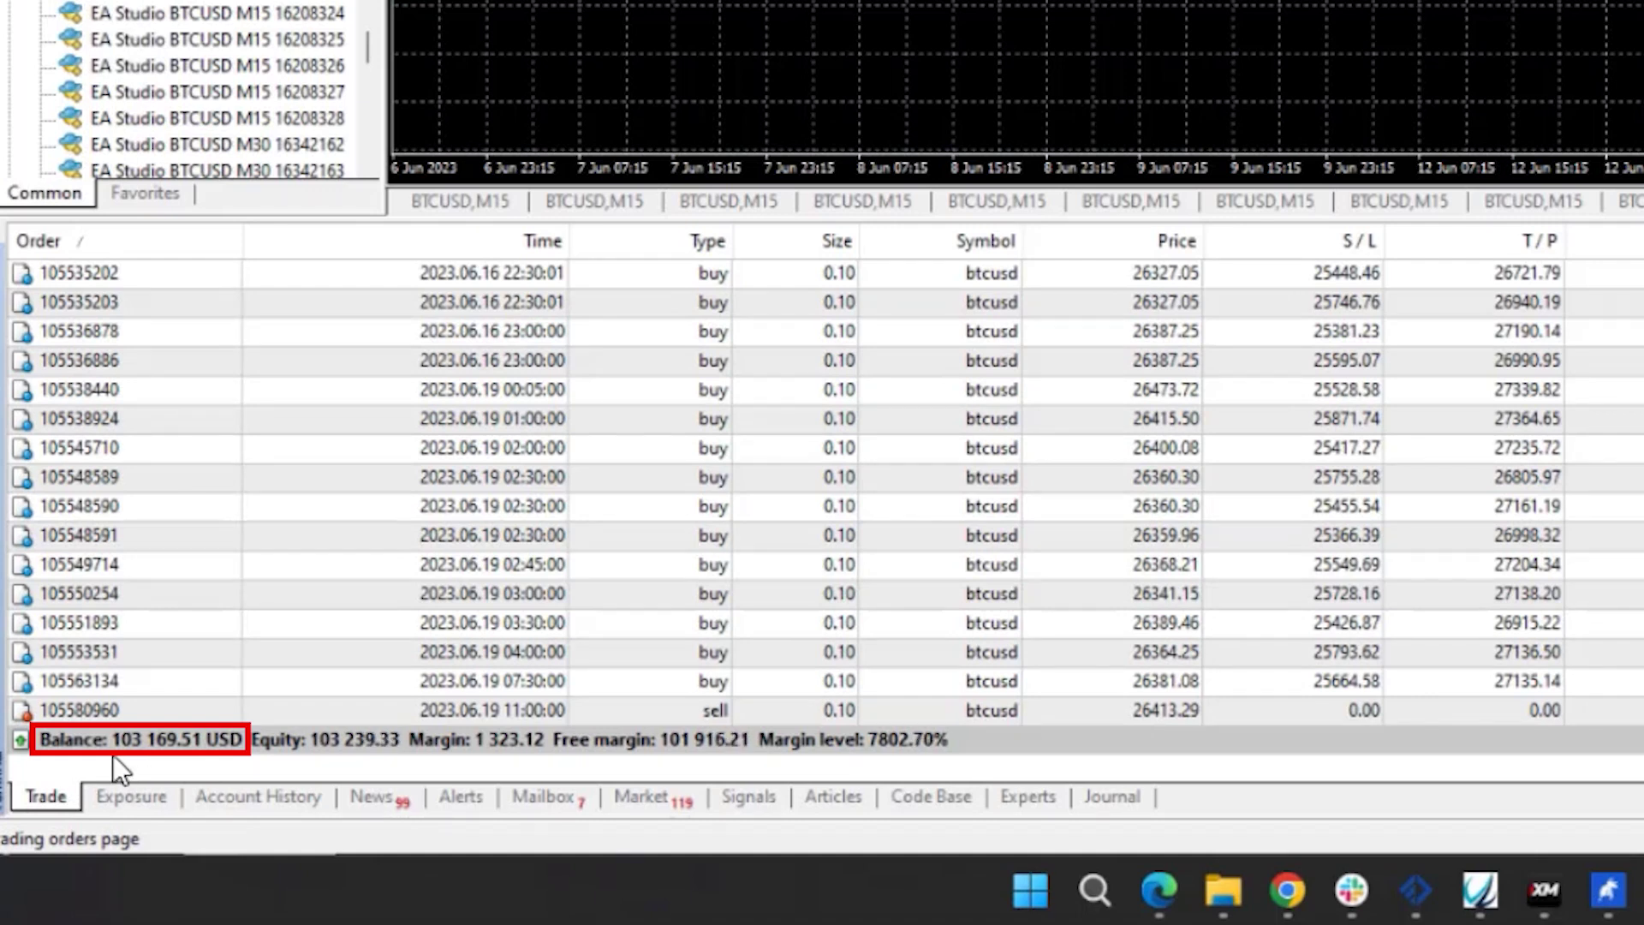
click(257, 798)
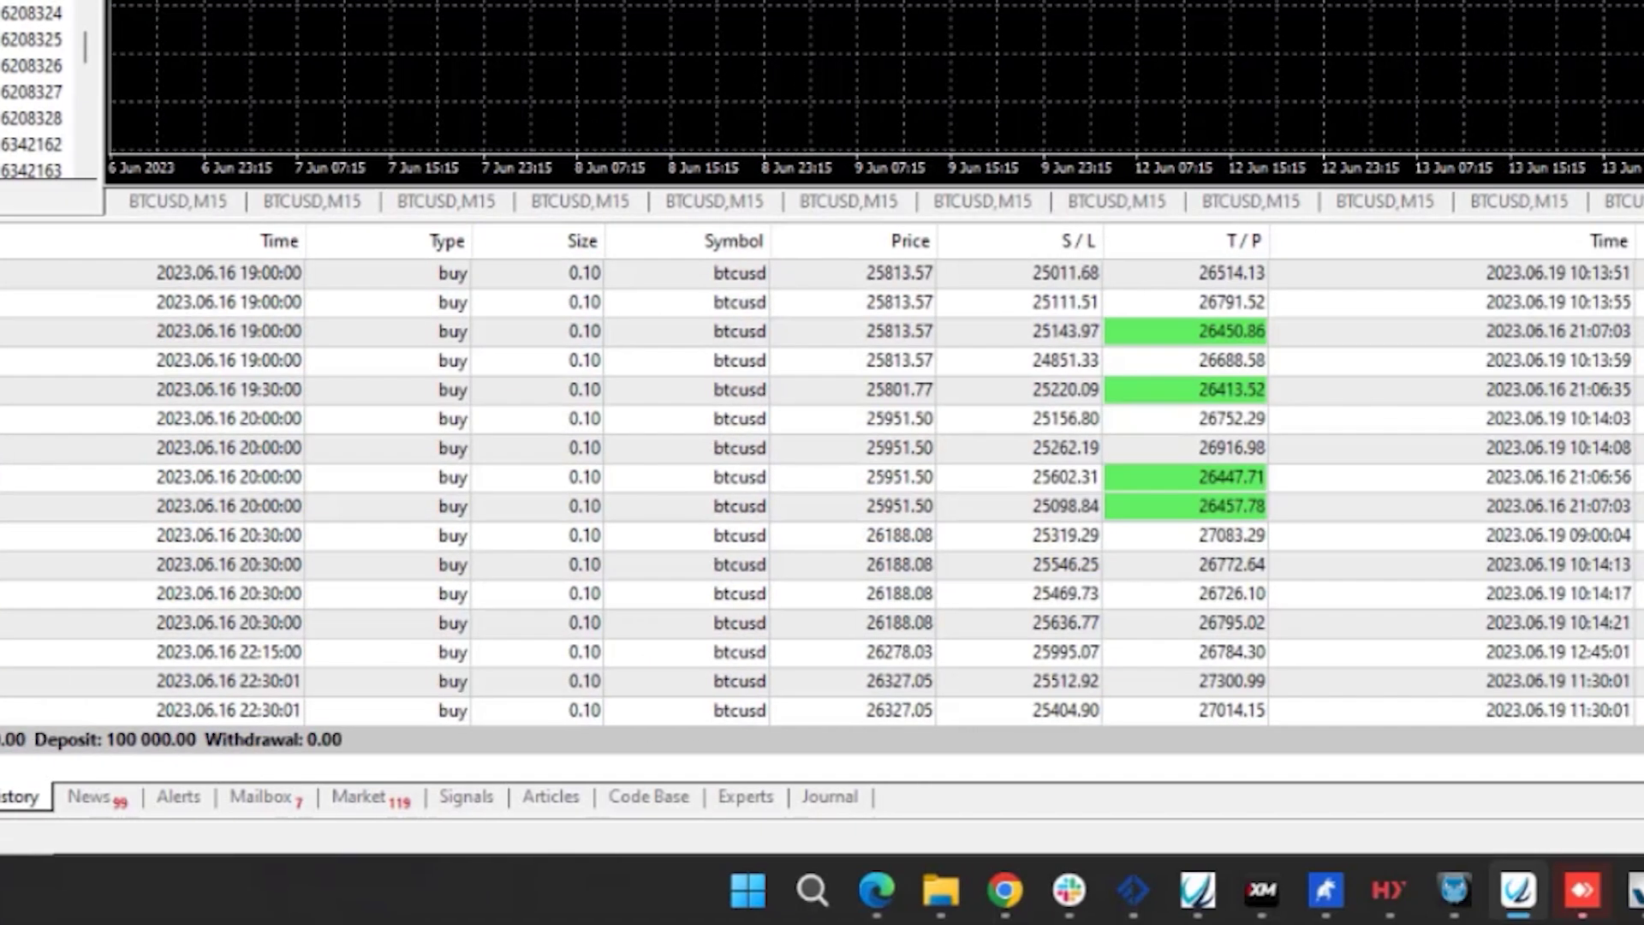
Sort the closed BTCUSD trades by profit and scroll through the sorted list
click(1623, 248)
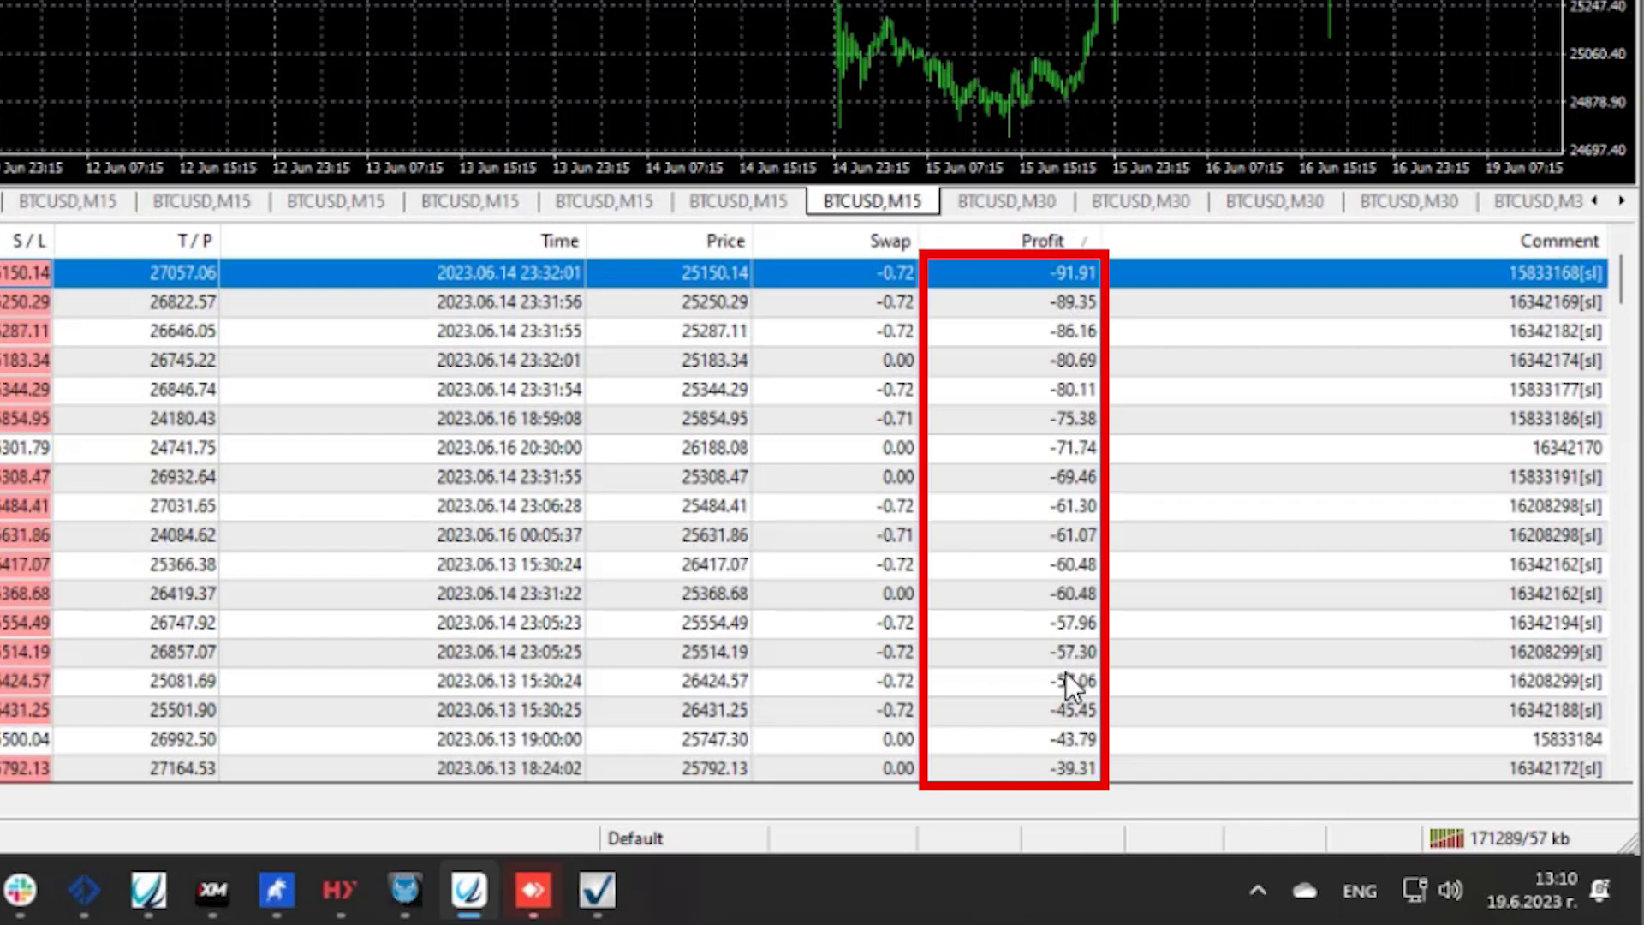
scroll(1066, 671, down, 10)
scroll(1076, 671, down, 15)
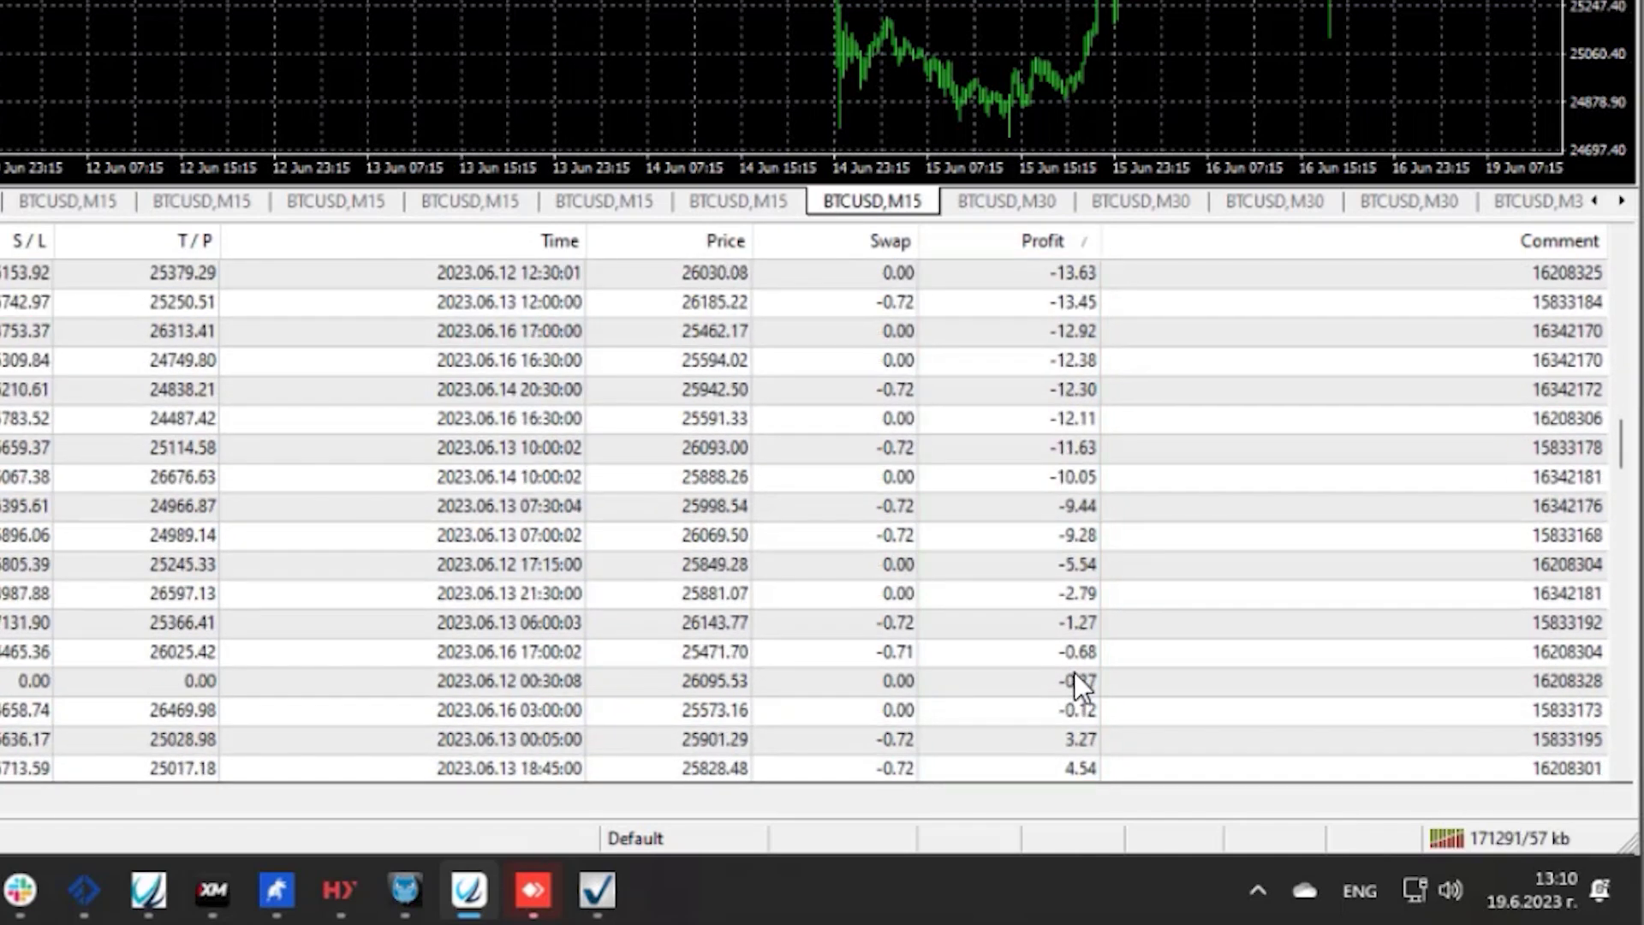
scroll(1059, 402, down, 15)
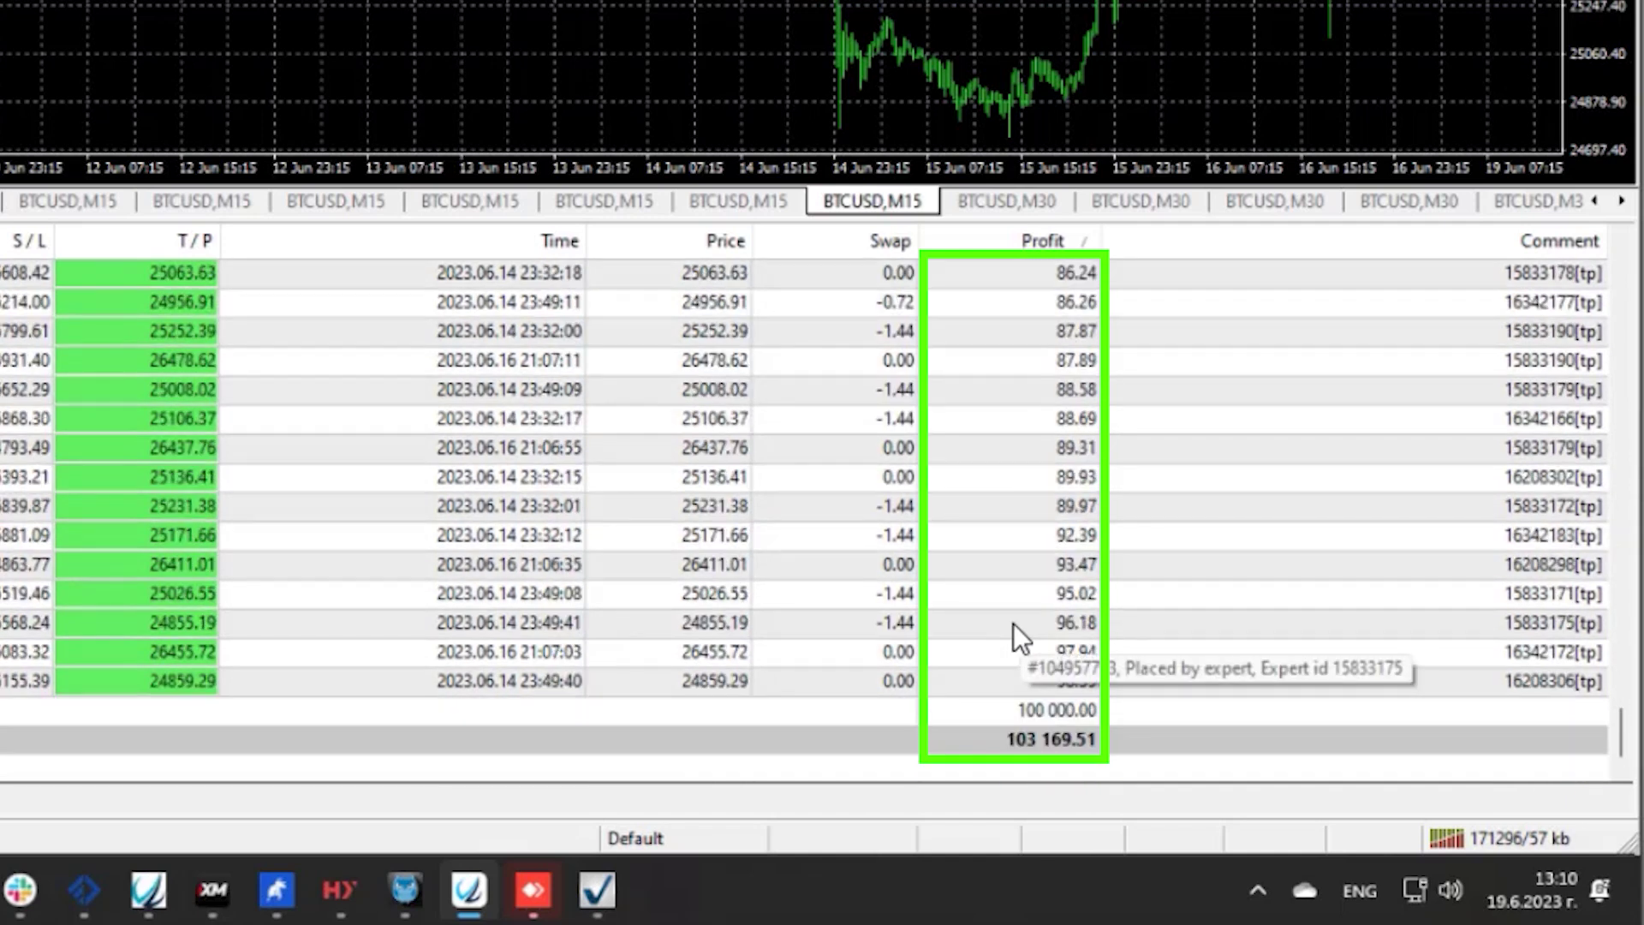
scroll(1028, 655, up, 3)
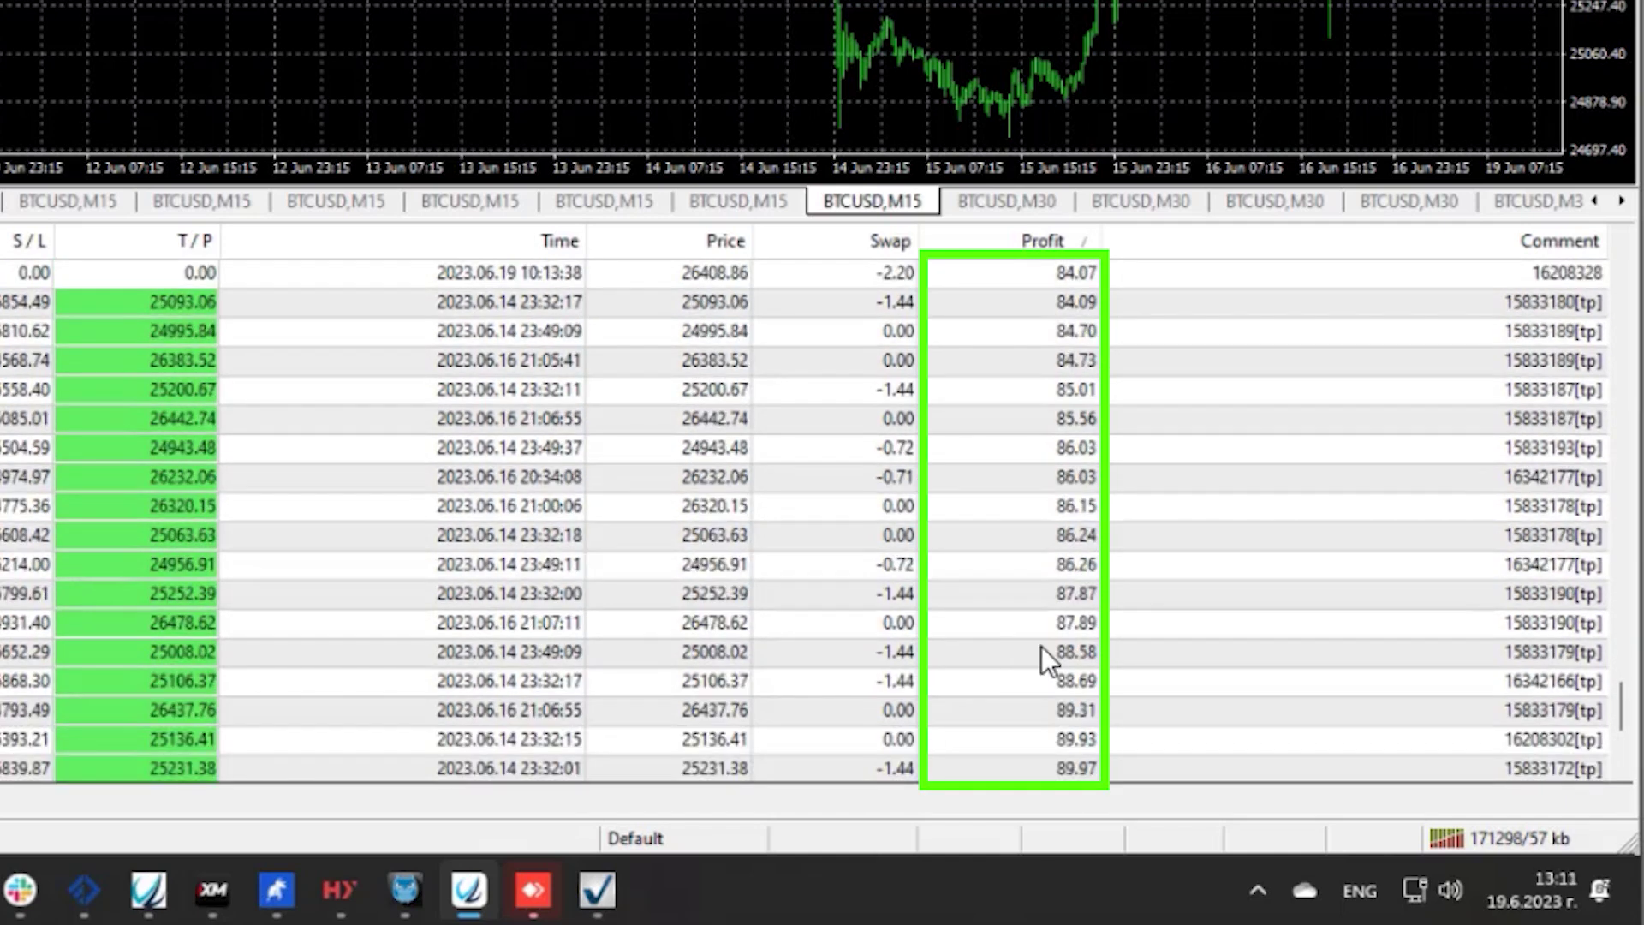
scroll(1041, 646, up, 1)
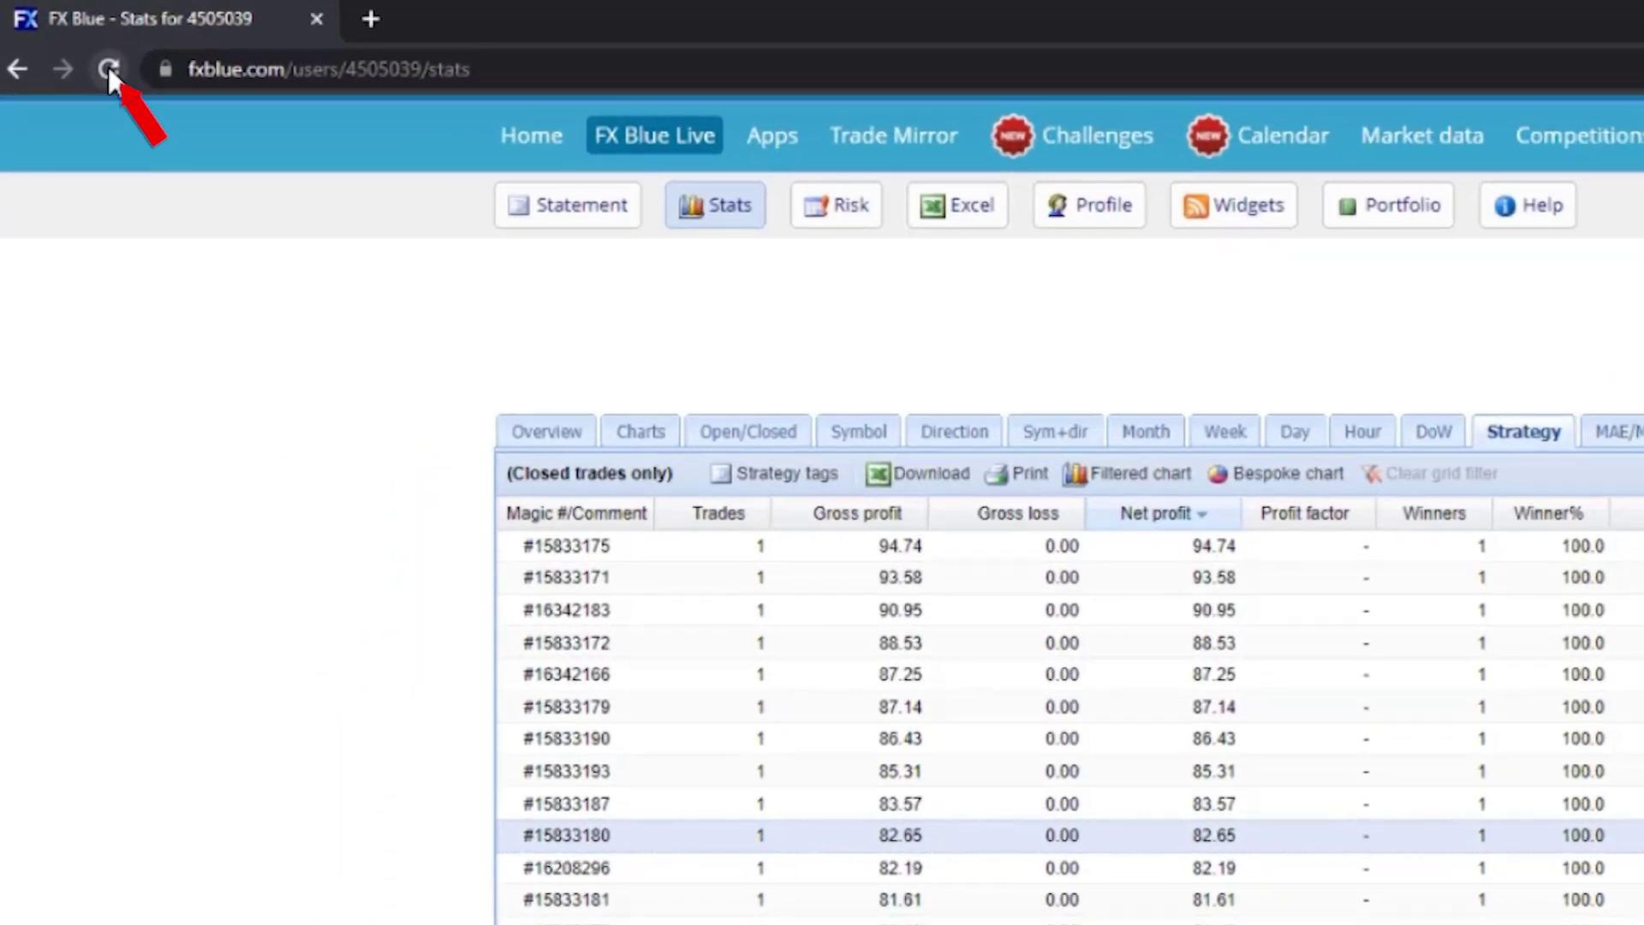
Reload FX Blue's overview to show +11.5% monthly return, profit factor 2.28 and balance 103,161.42
click(108, 68)
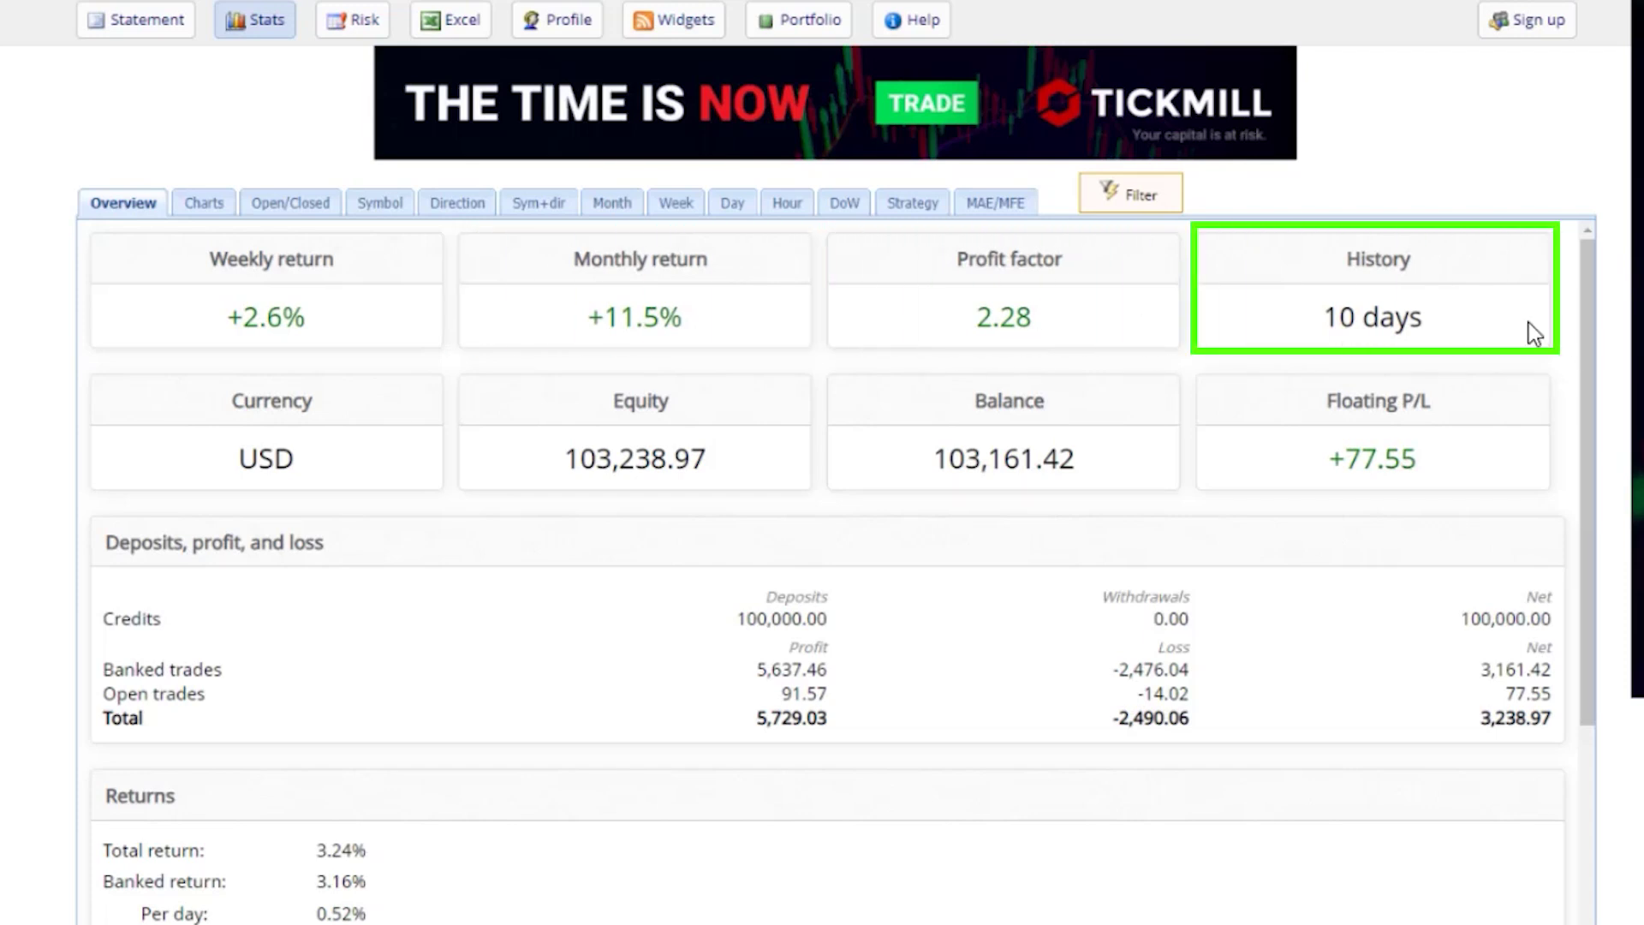
Rank FX Blue's per-strategy stats by net profit, led by #15833179 at 176.45
click(913, 202)
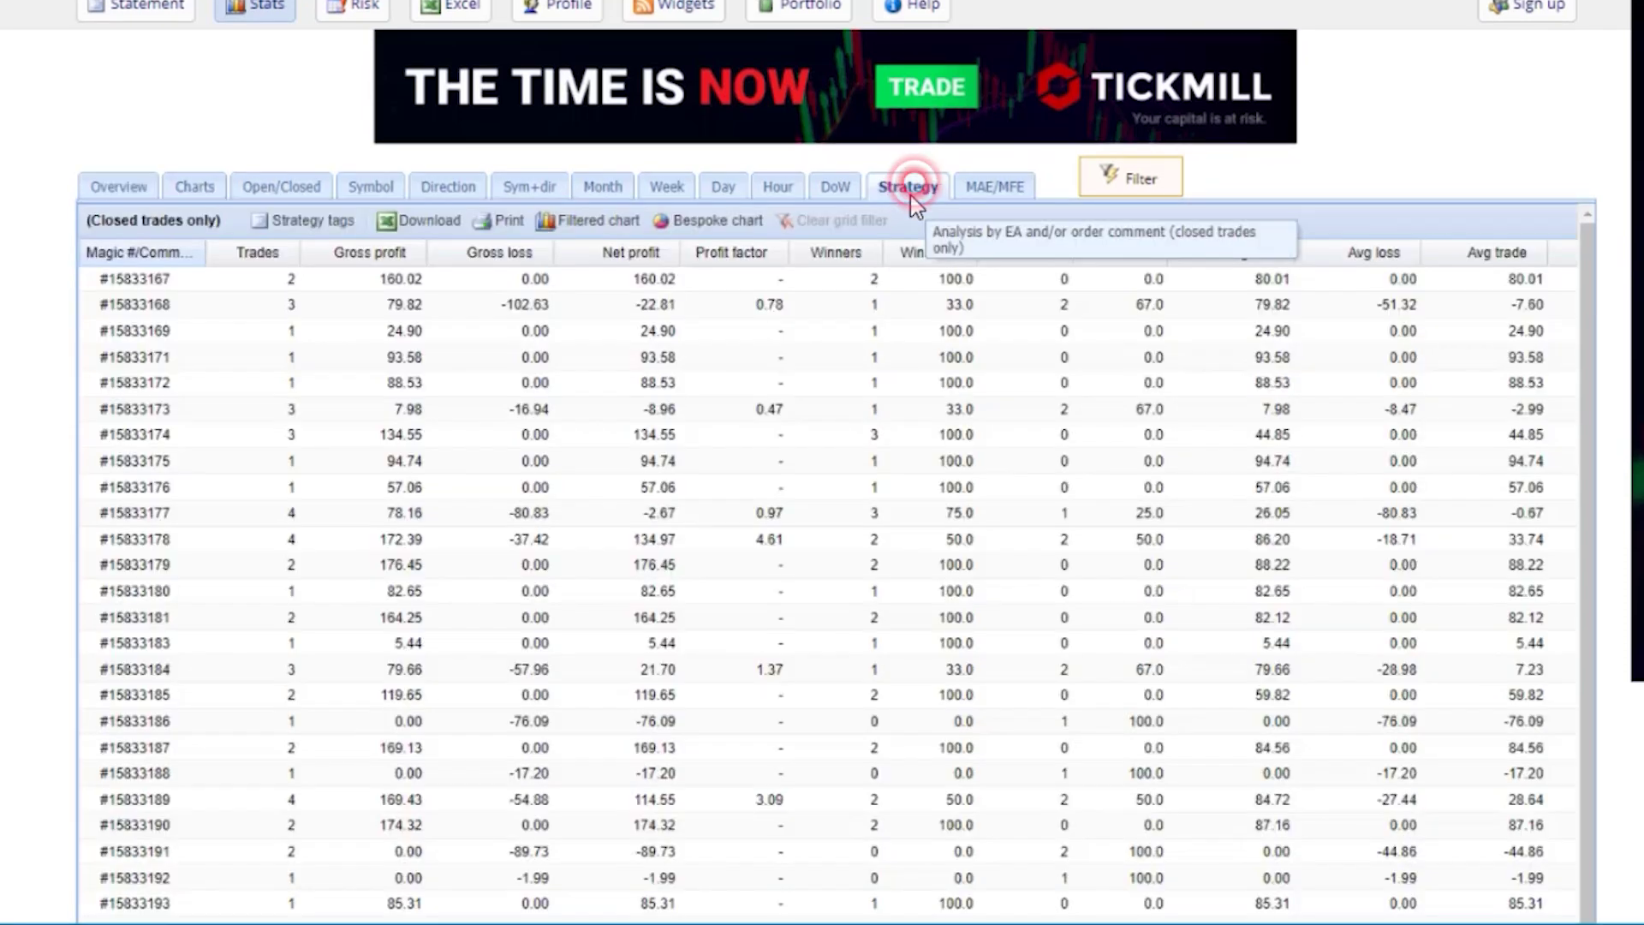
click(612, 253)
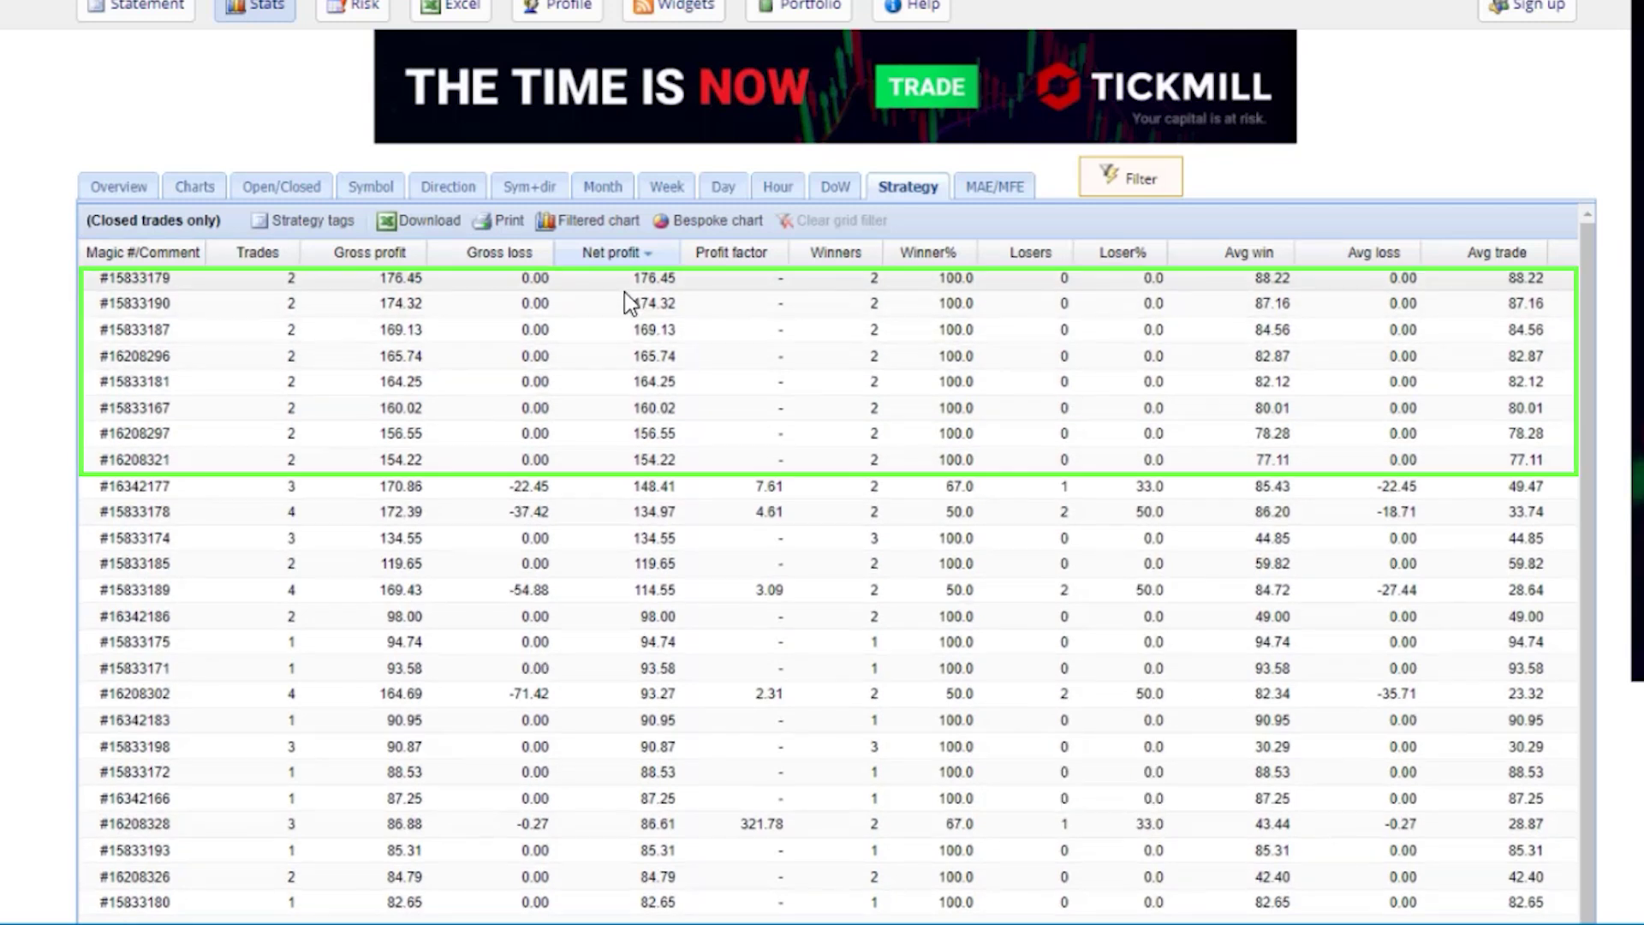
scroll(625, 291, down, 10)
scroll(637, 545, down, 7)
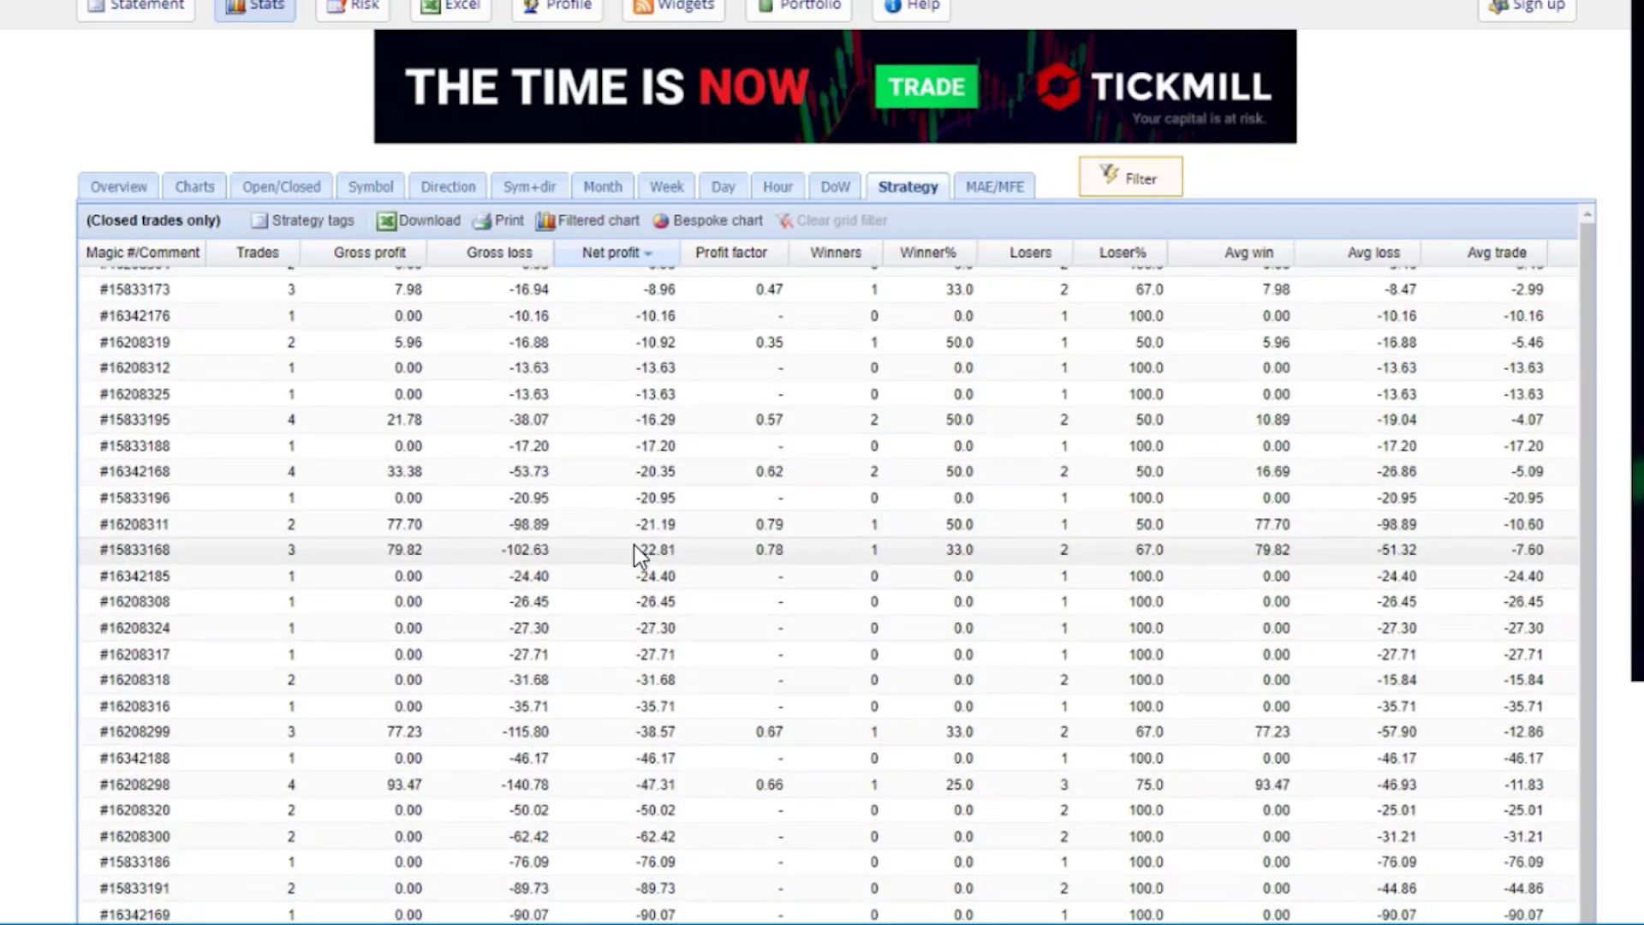
scroll(637, 541, up, 10)
scroll(639, 535, up, 7)
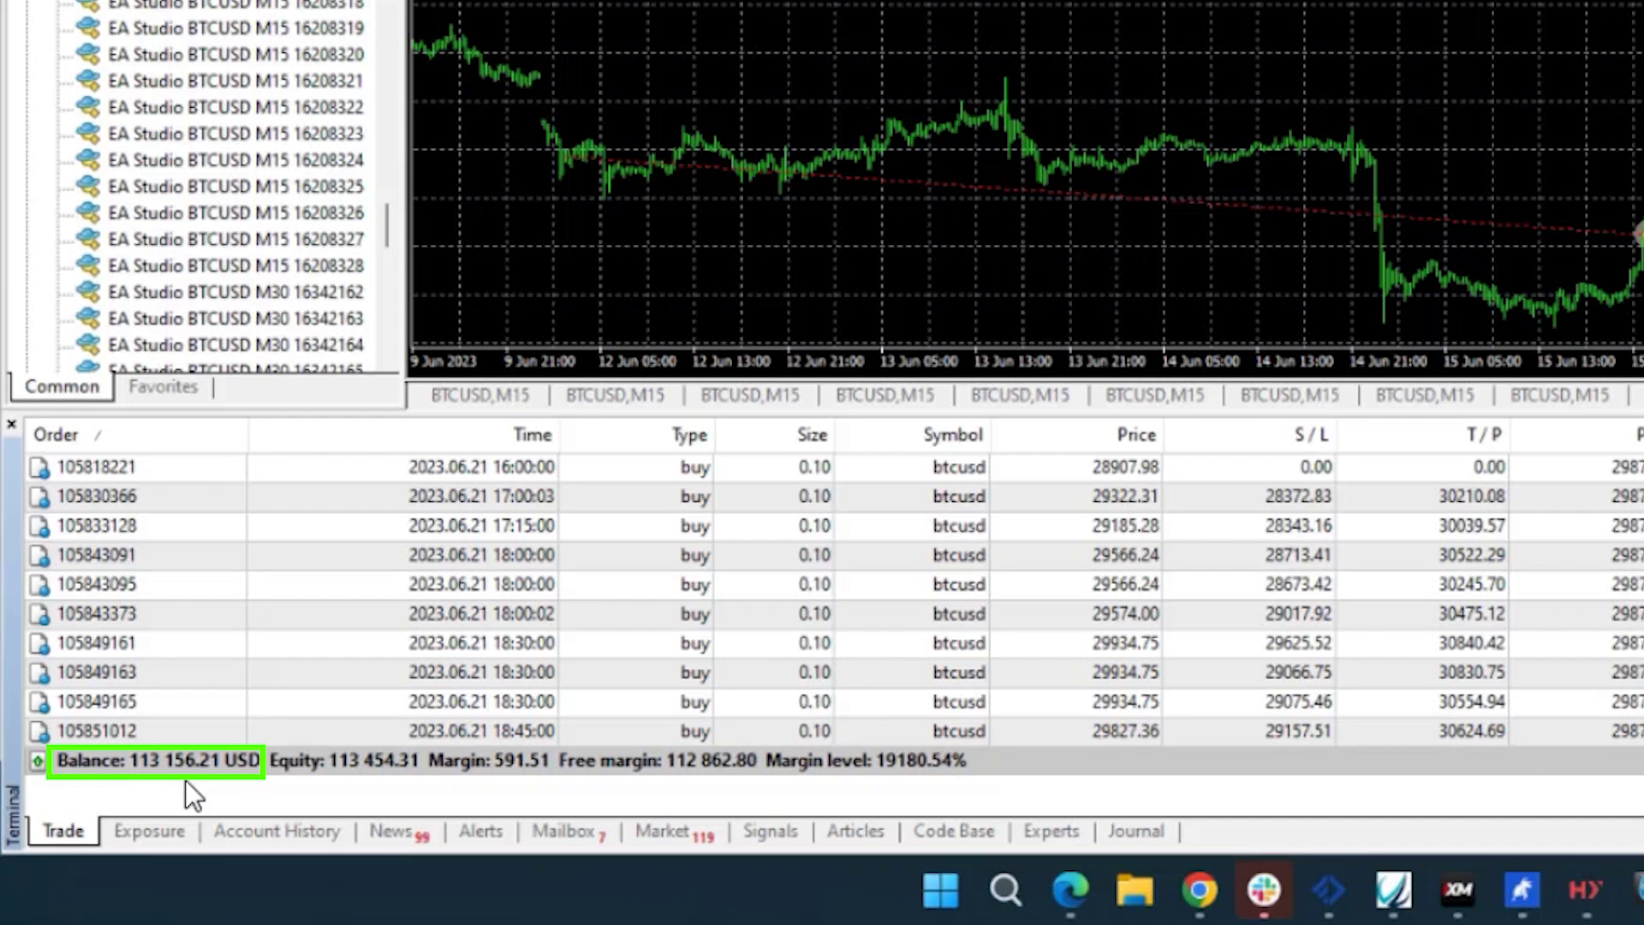
Scroll MT4's Account History to the 21 June take-profit closes, totalling 13 156.21 profit
click(295, 829)
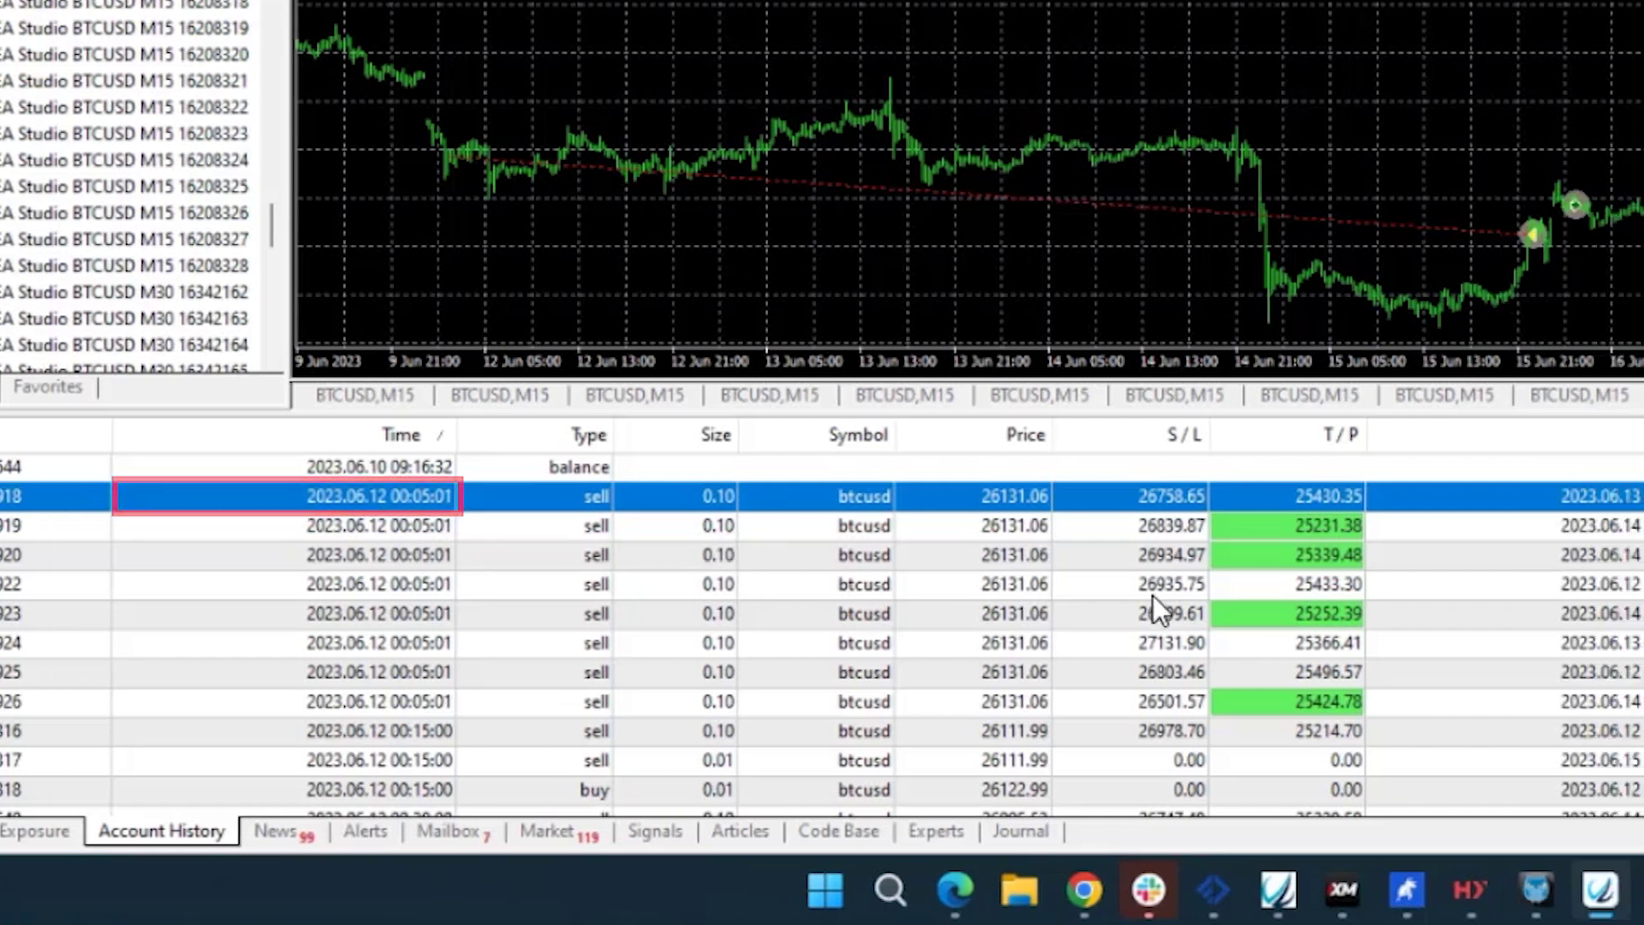
scroll(1475, 625, down, 15)
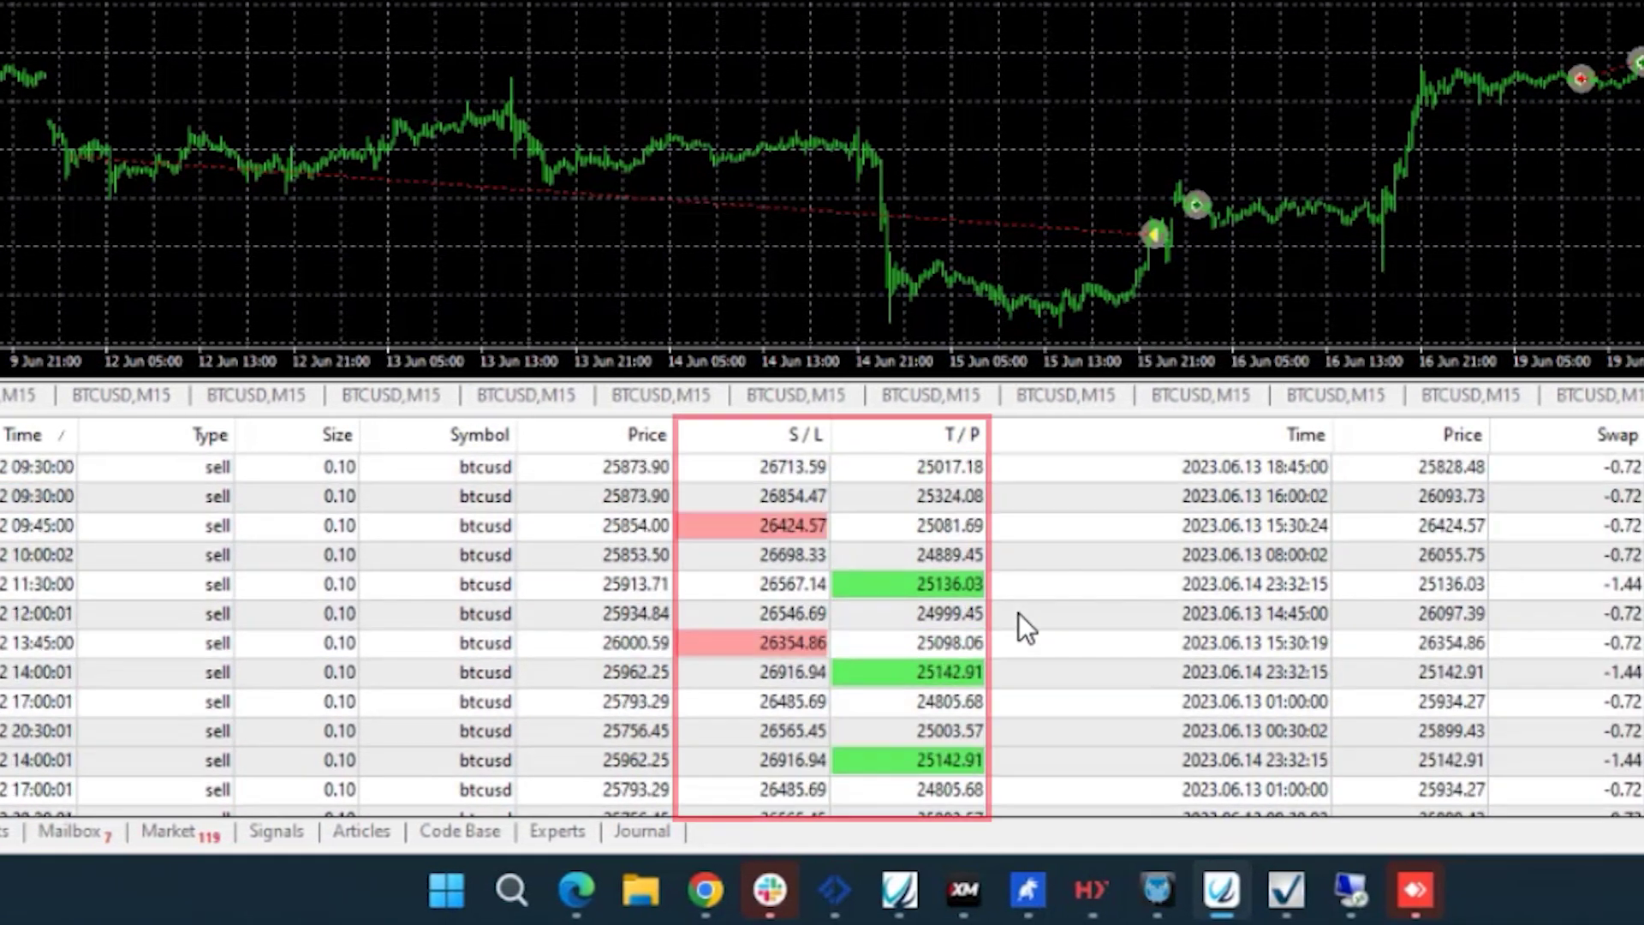
scroll(1019, 613, down, 20)
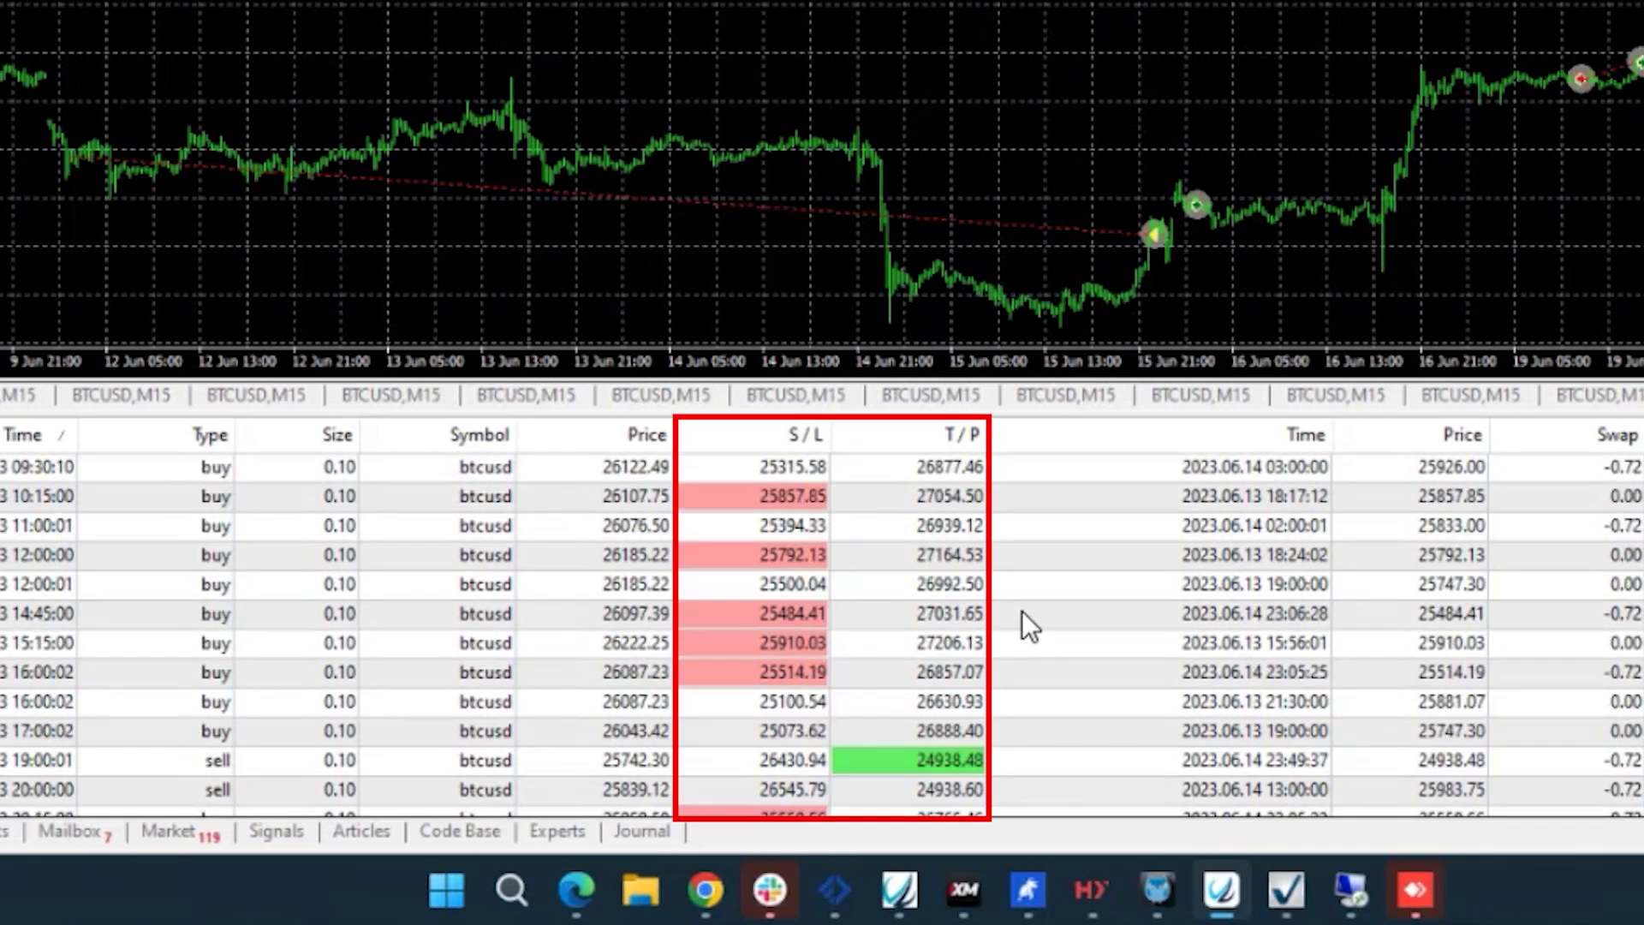
scroll(1021, 610, down, 20)
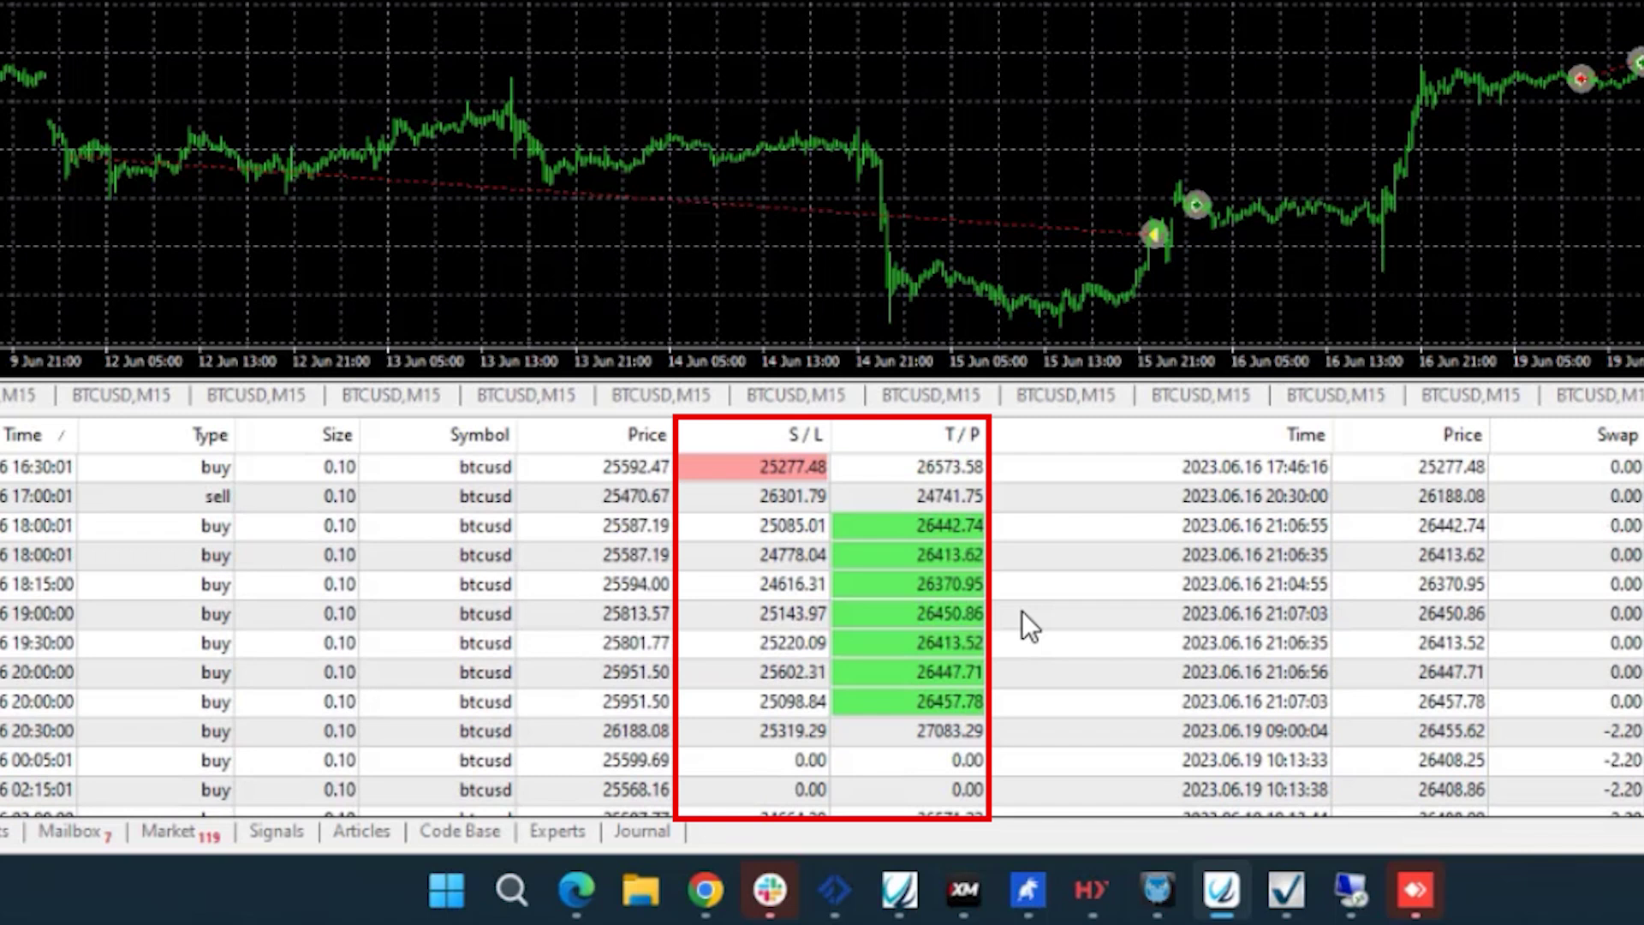
scroll(1021, 609, down, 20)
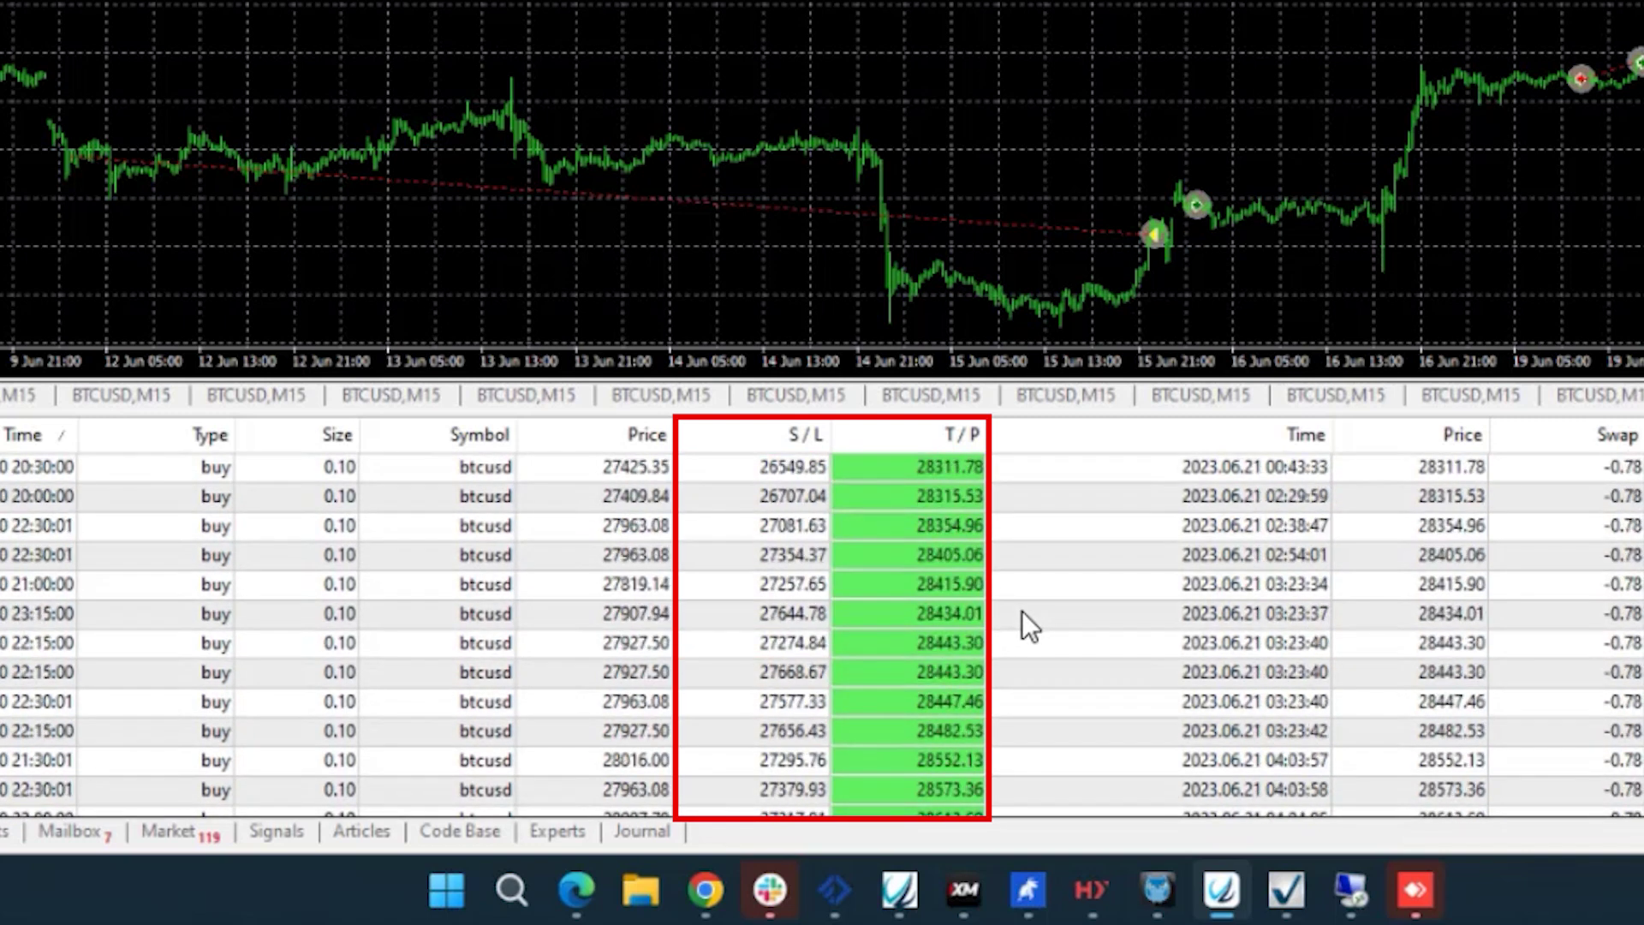
scroll(1100, 594, down, 3)
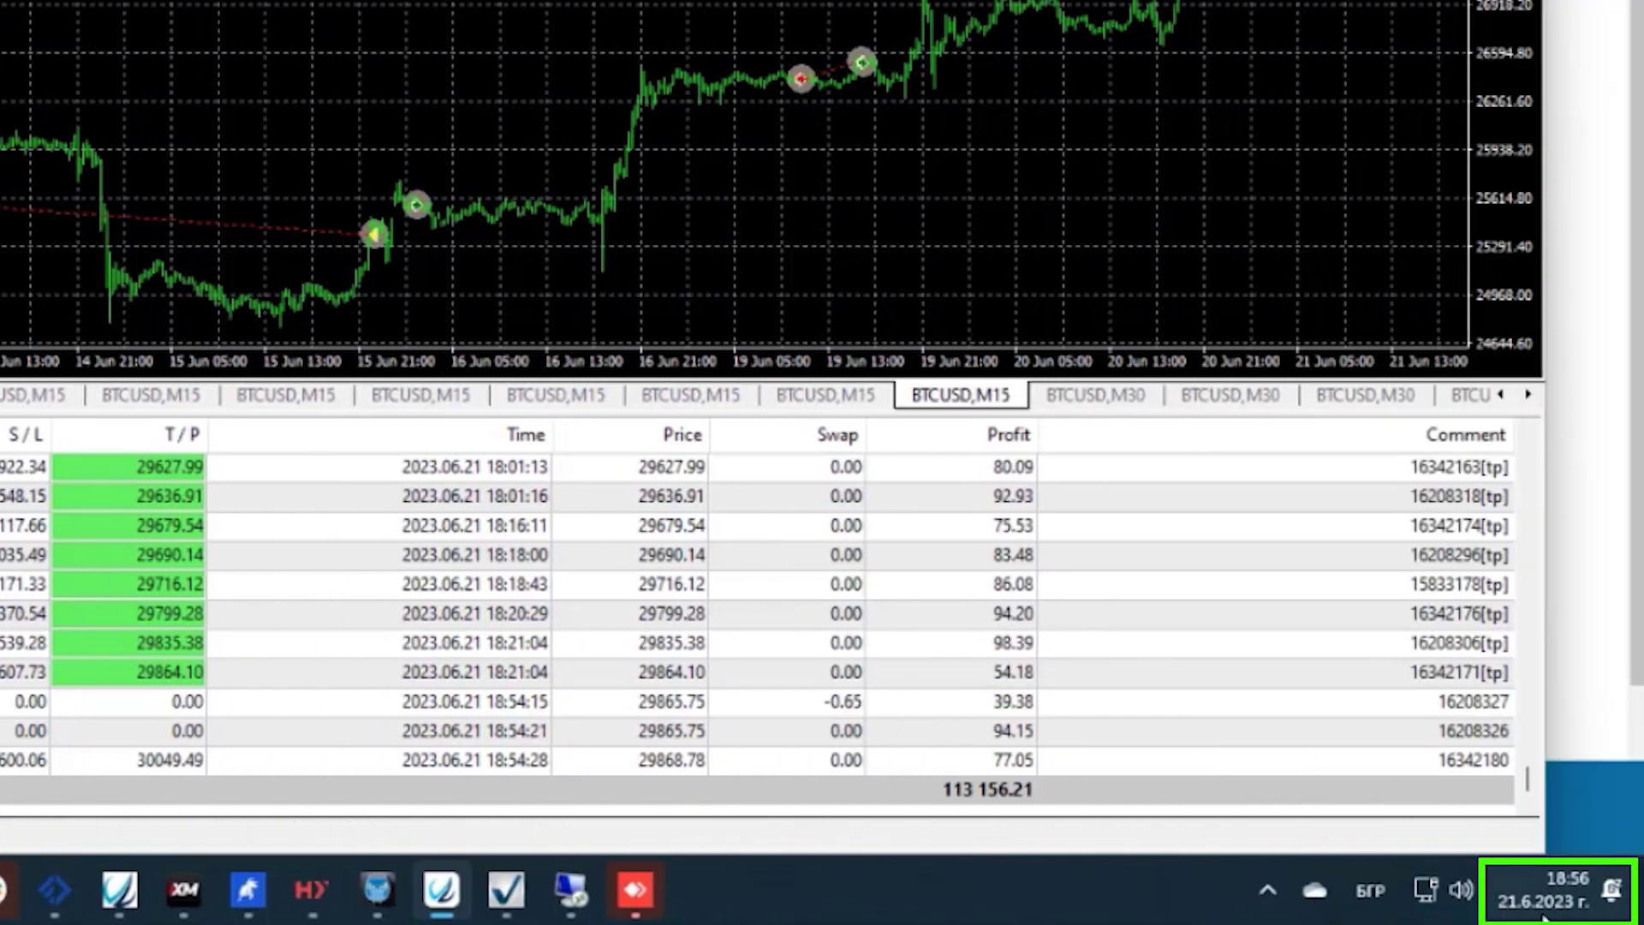
mouse_move(1542, 917)
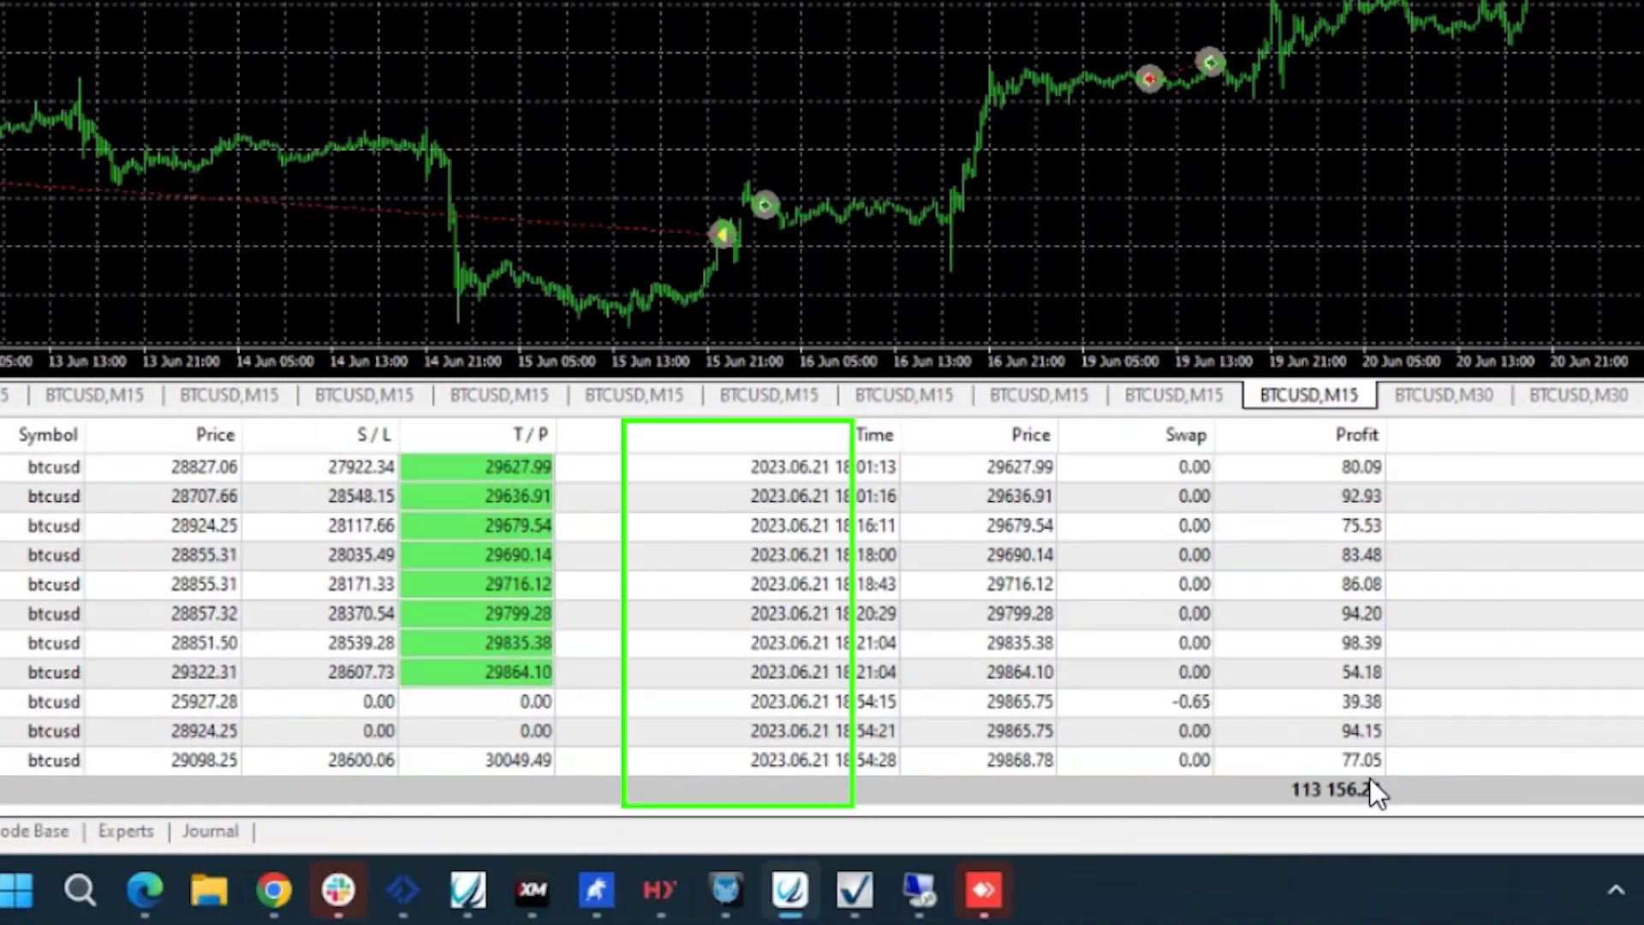
scroll(1021, 778, up, 8)
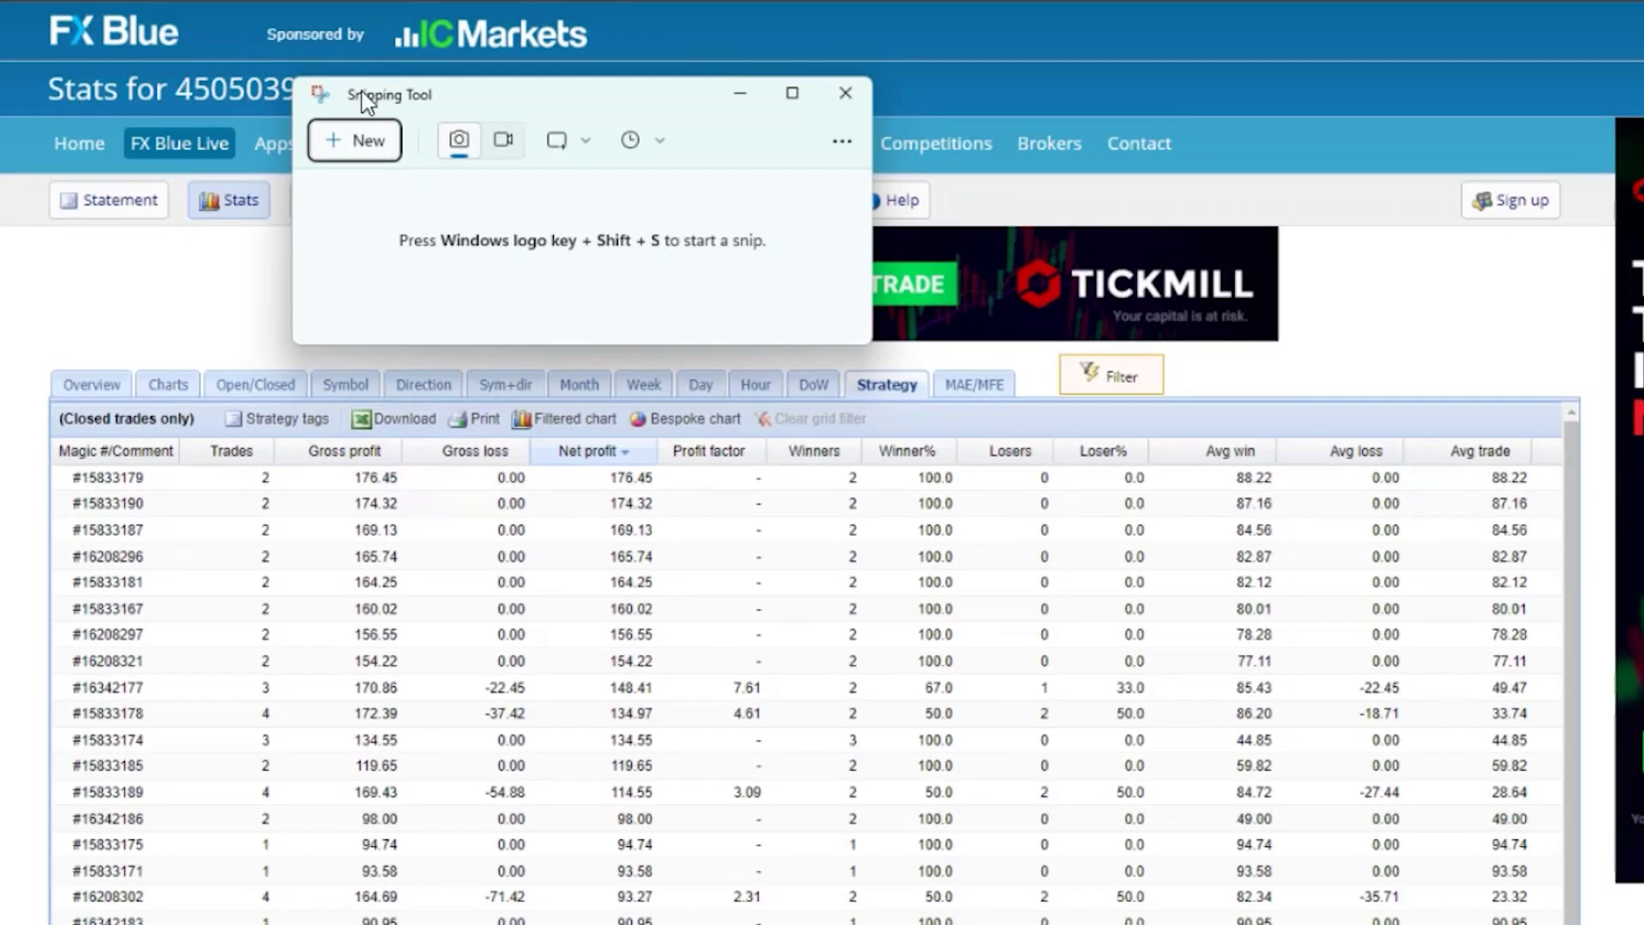
Snip FX Blue's net-profit-ranked strategy table down to #15833171 at 93.58
click(369, 144)
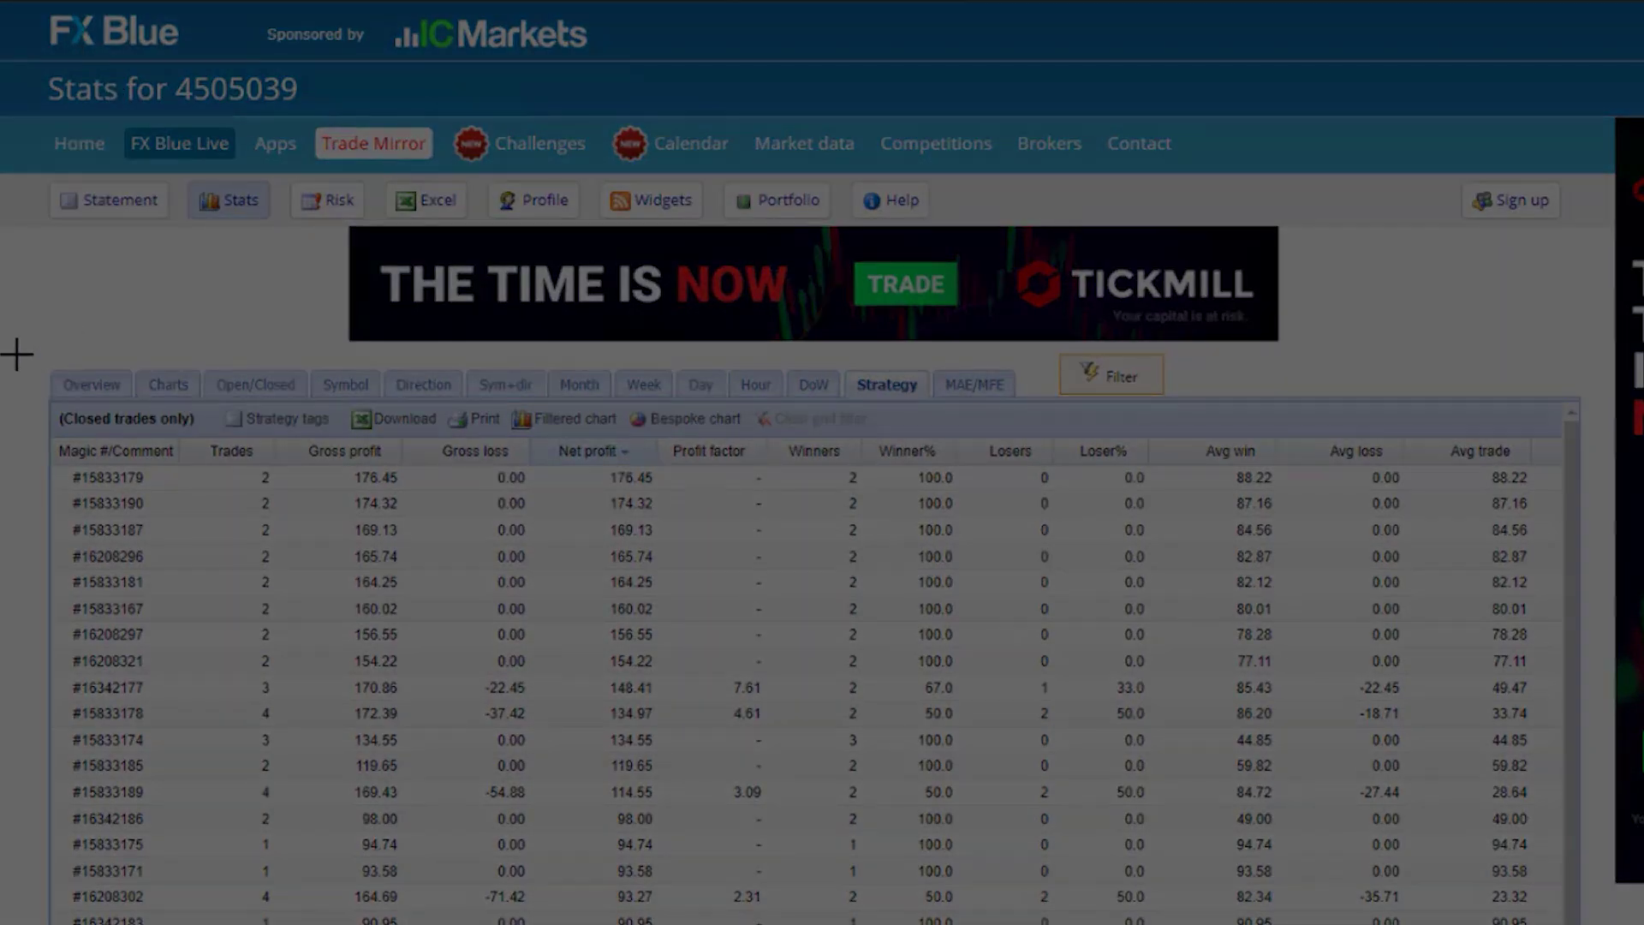
drag(16, 354, 986, 917)
drag(985, 782, 1165, 692)
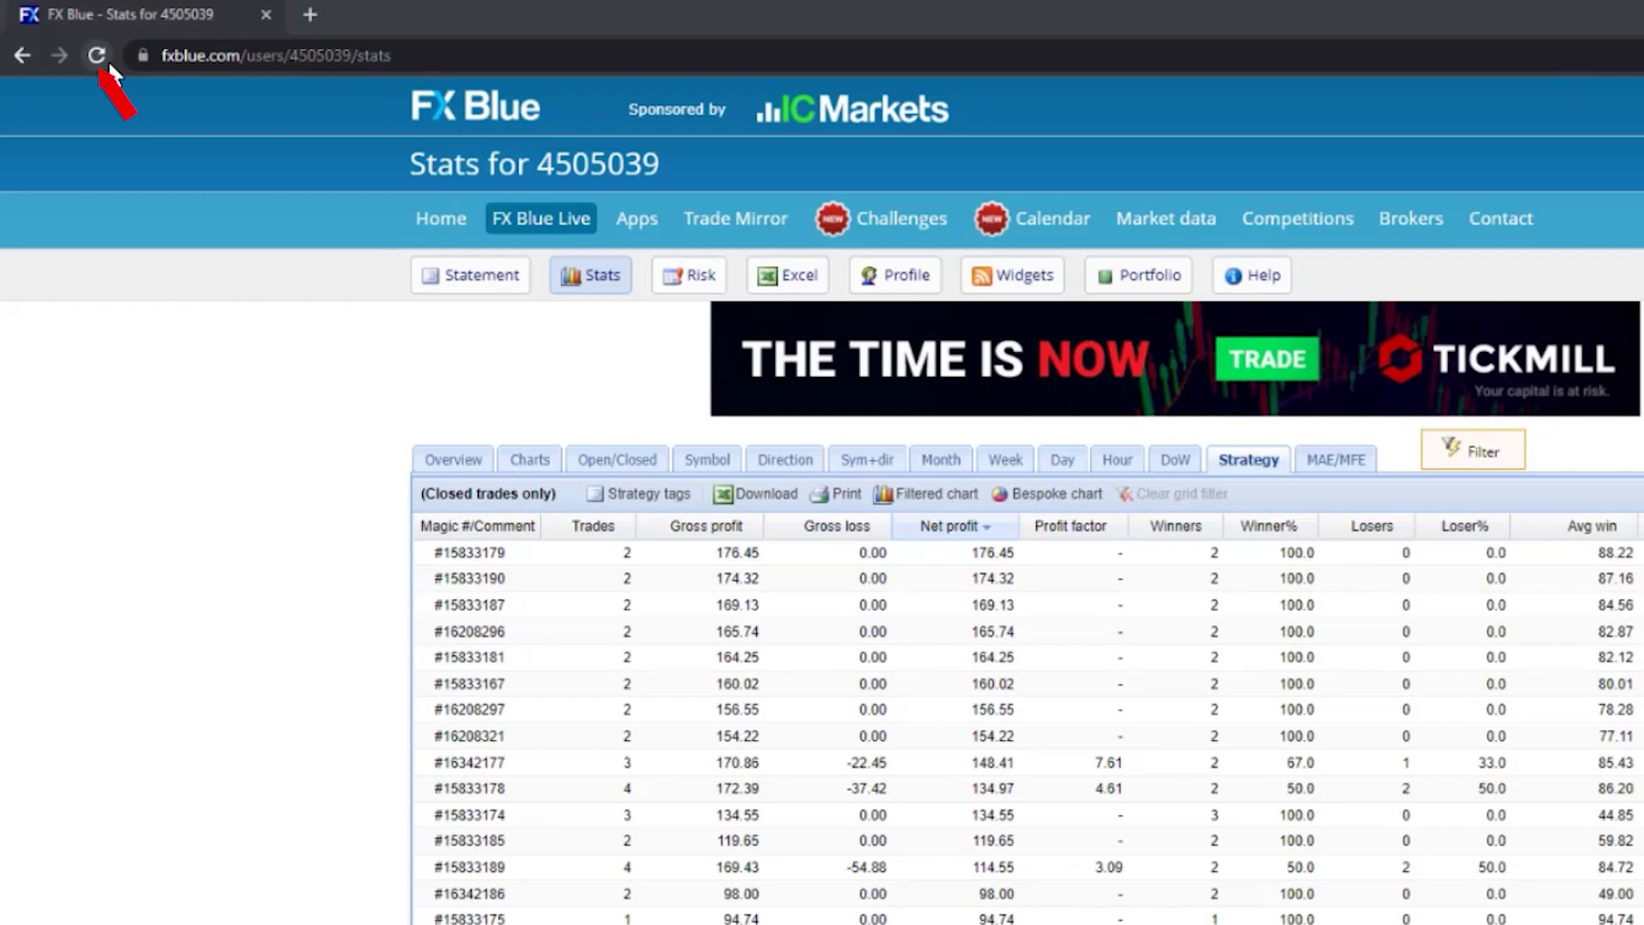
Reload FX Blue and re-rank the Strategy table by net profit, now led by #16208297 at 387.69
click(97, 57)
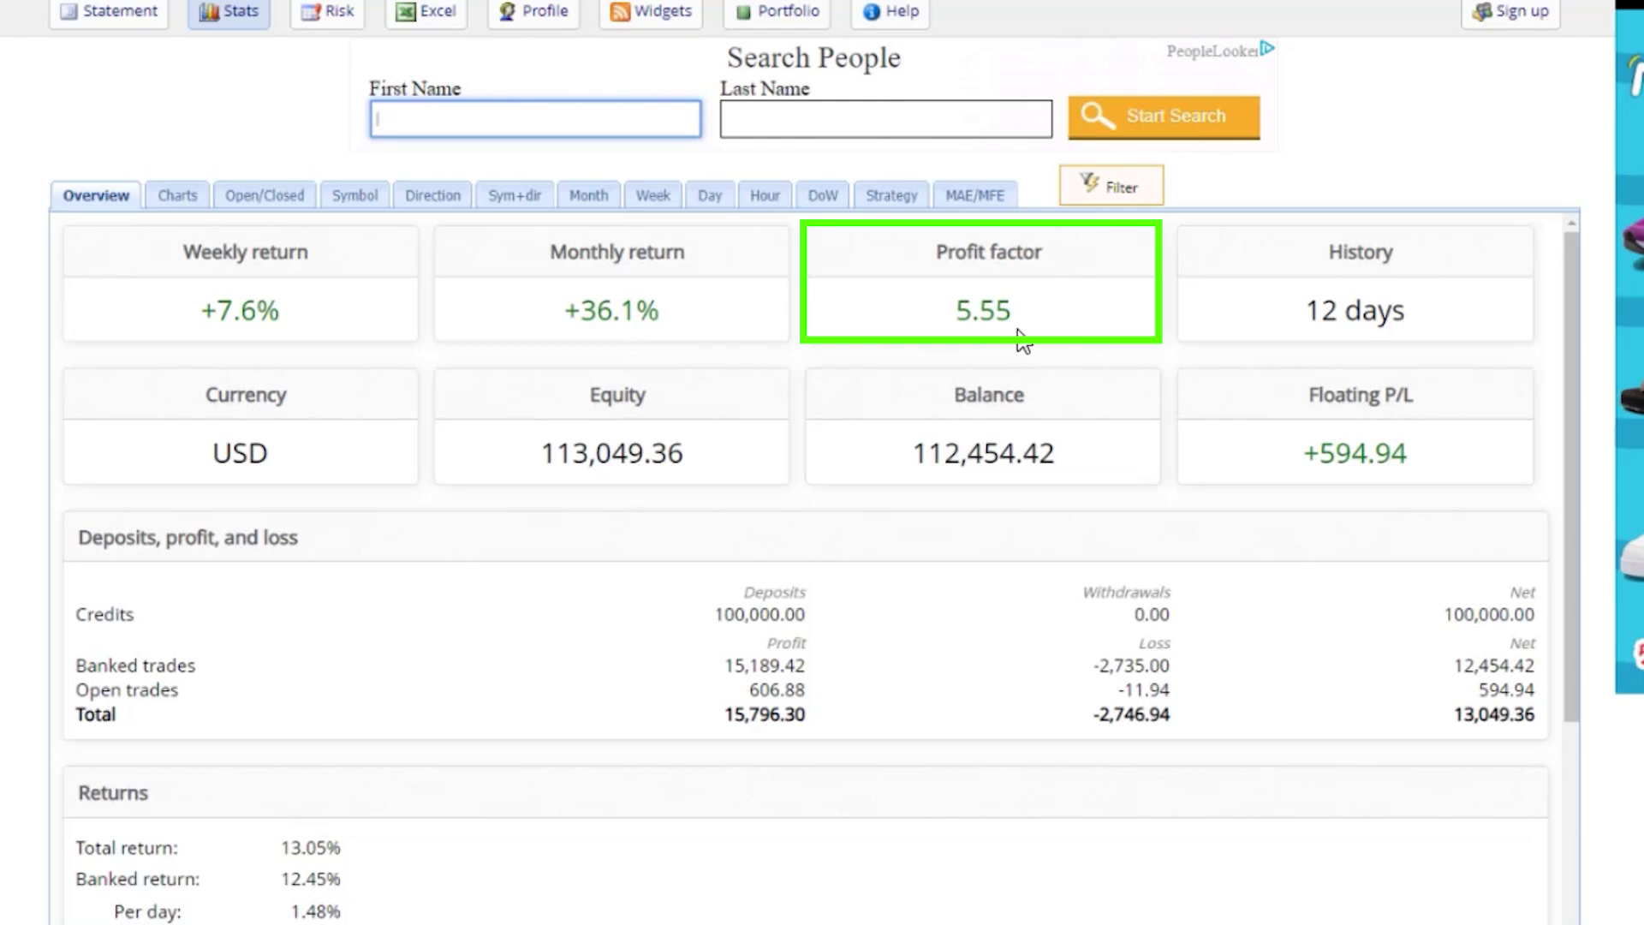
click(879, 197)
click(597, 238)
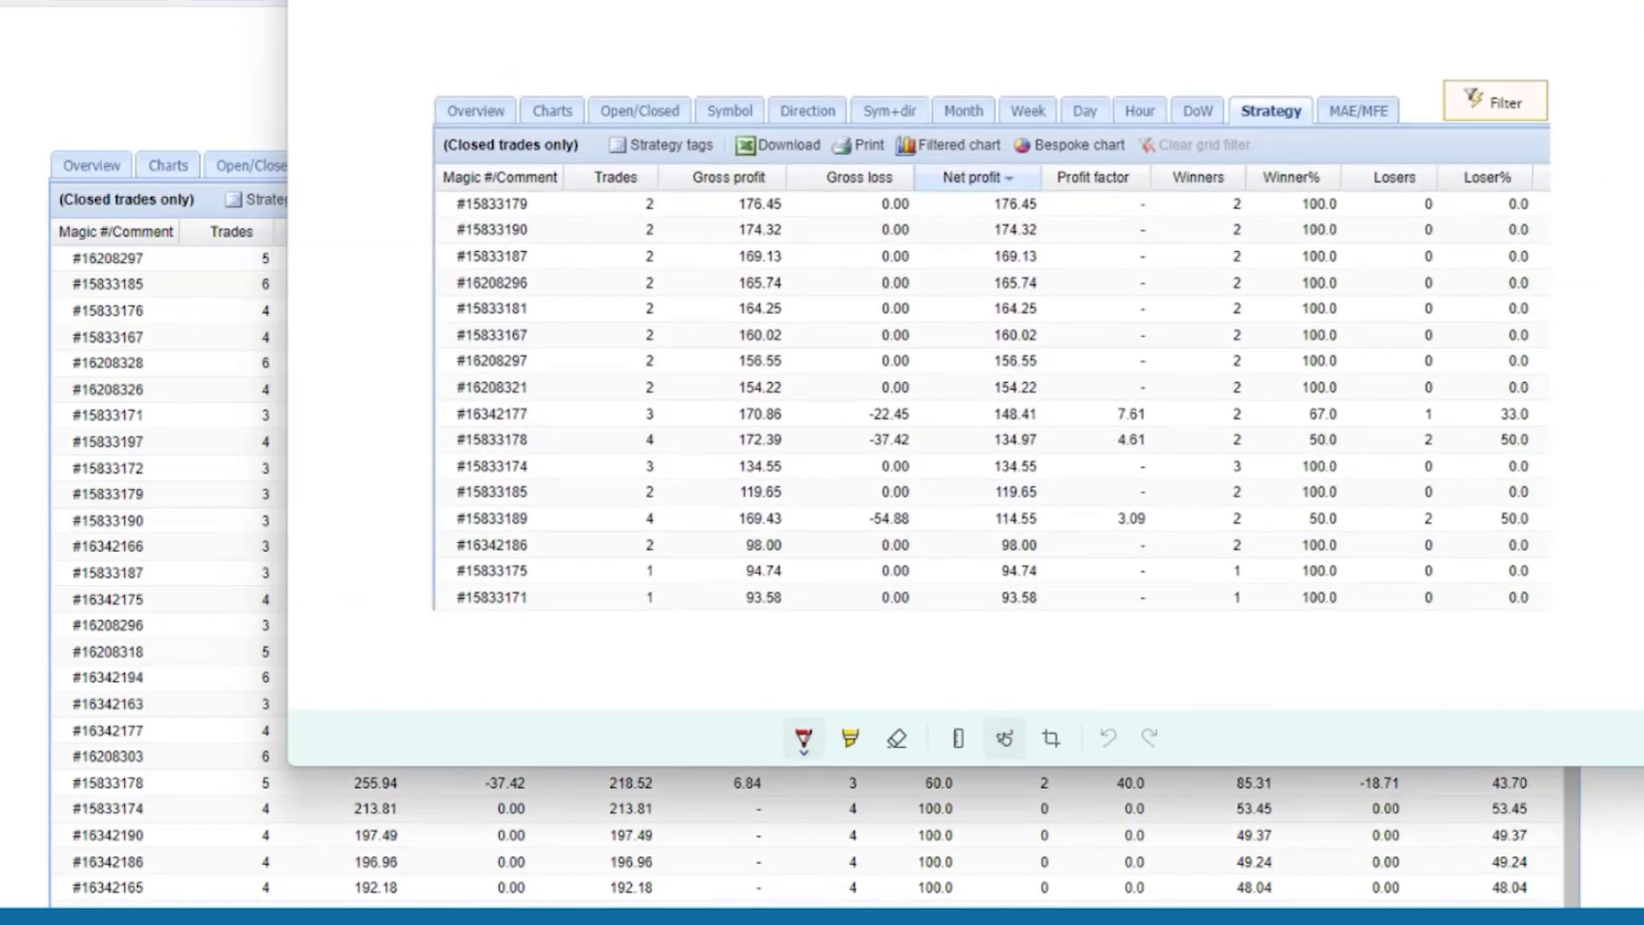
Place the earlier strategy-table snip beside the refreshed table to compare top EAs' net profits
drag(761, 25, 783, 39)
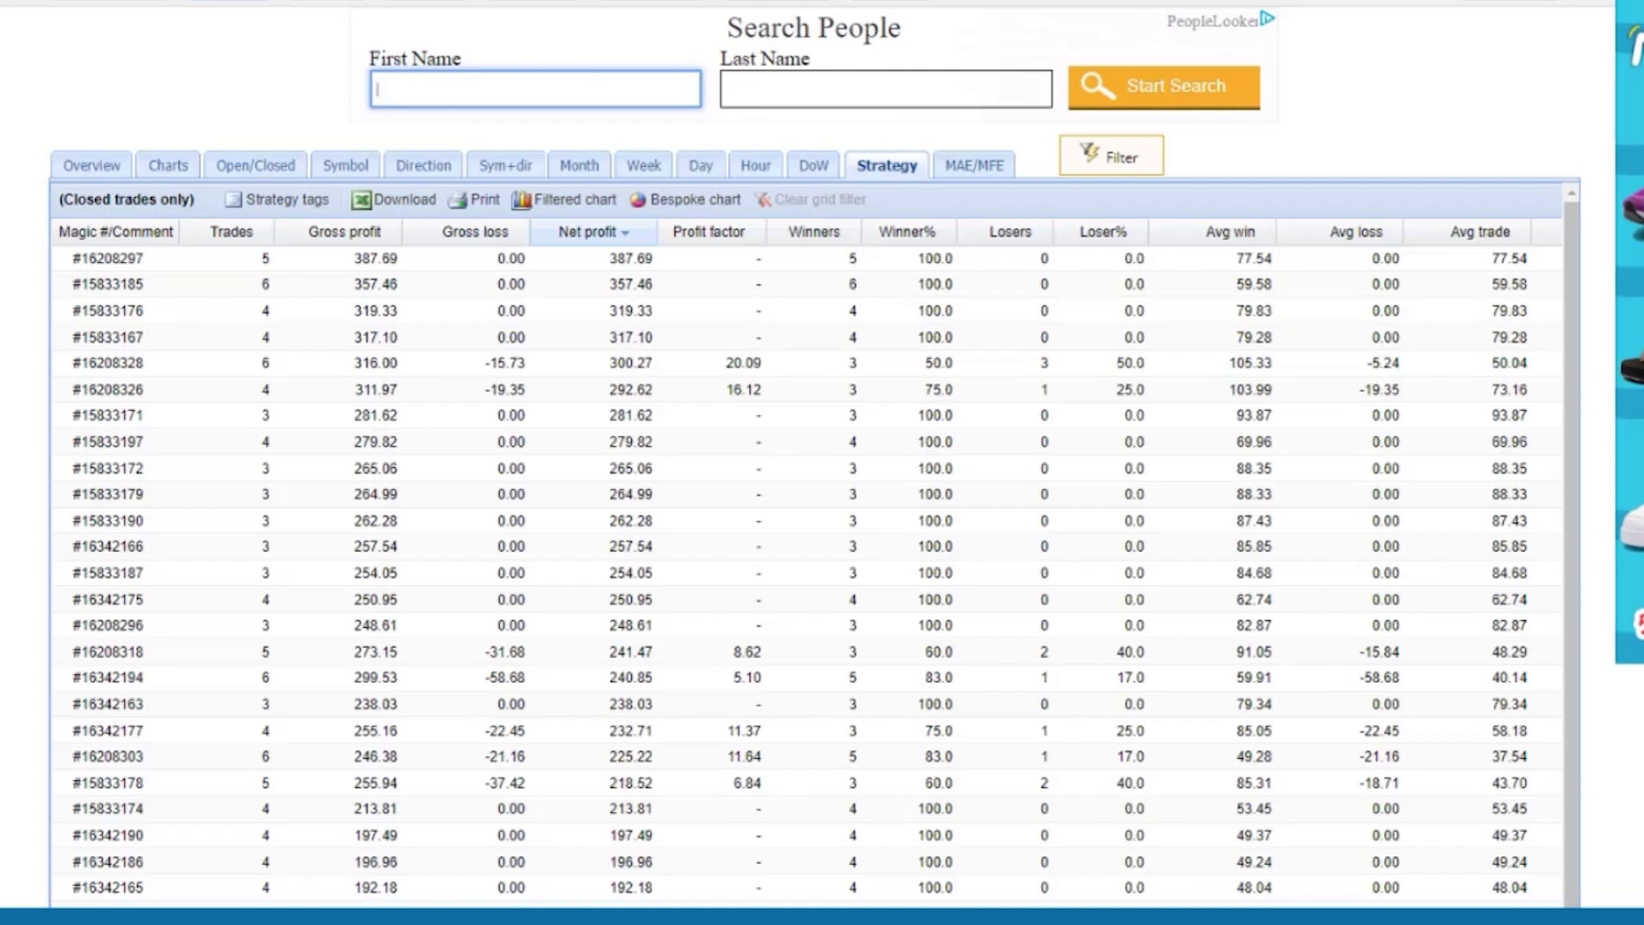
scroll(41, 105, down, 1)
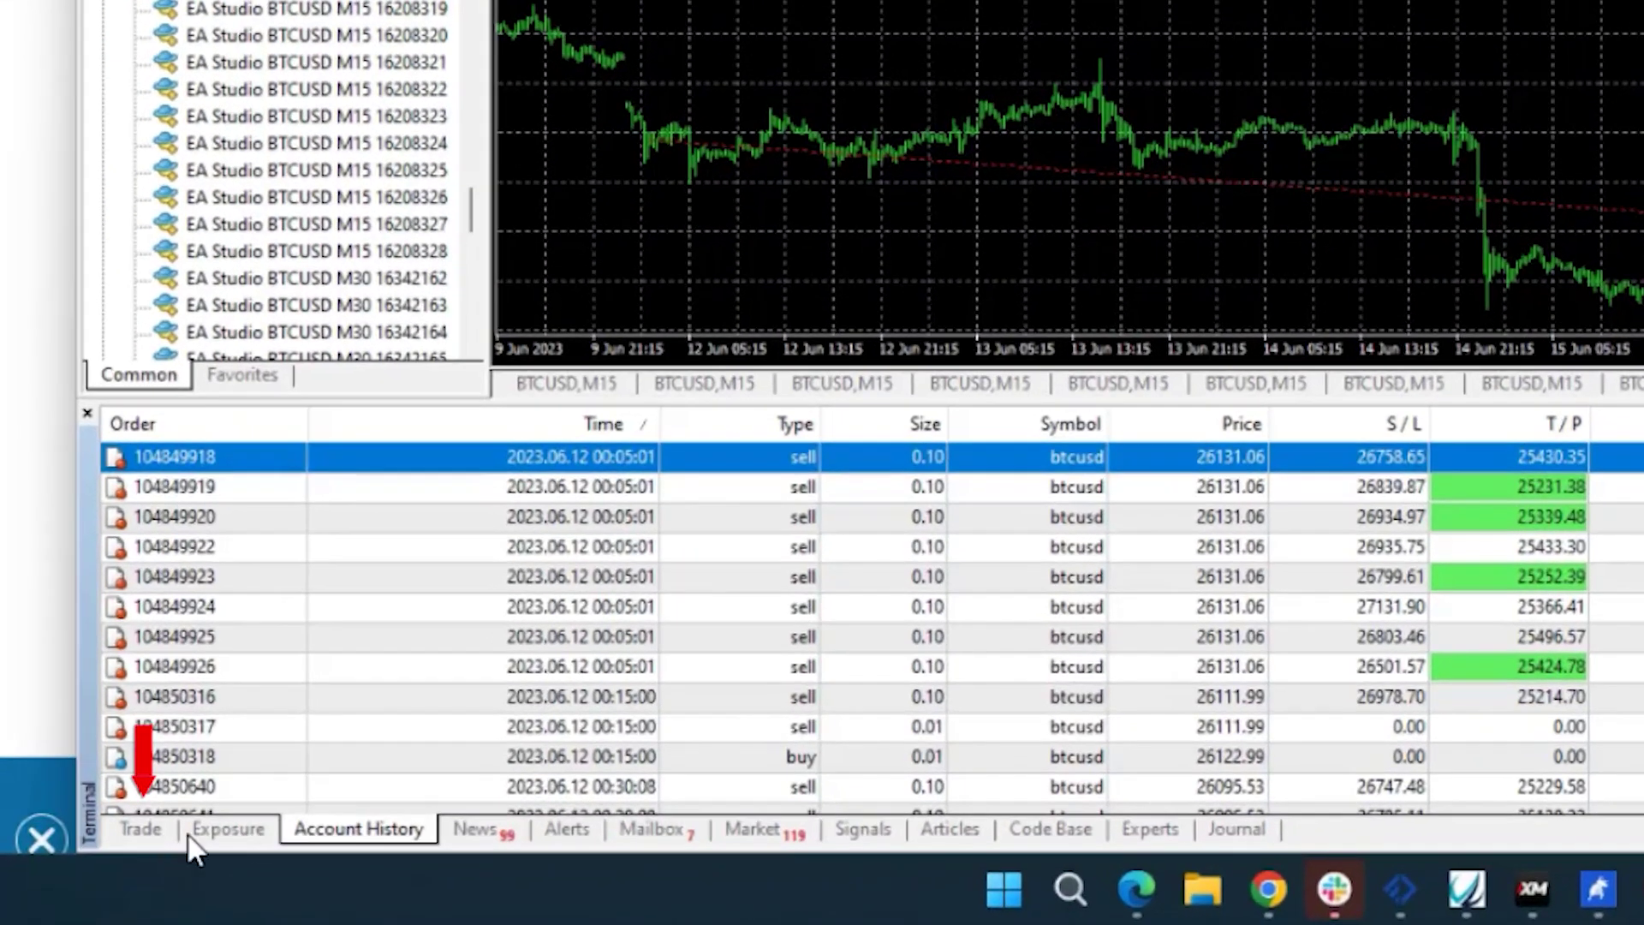
Show MT4's open positions: all 0.10-lot BTCUSD buys from 21 June, equity 113 351.48
click(142, 831)
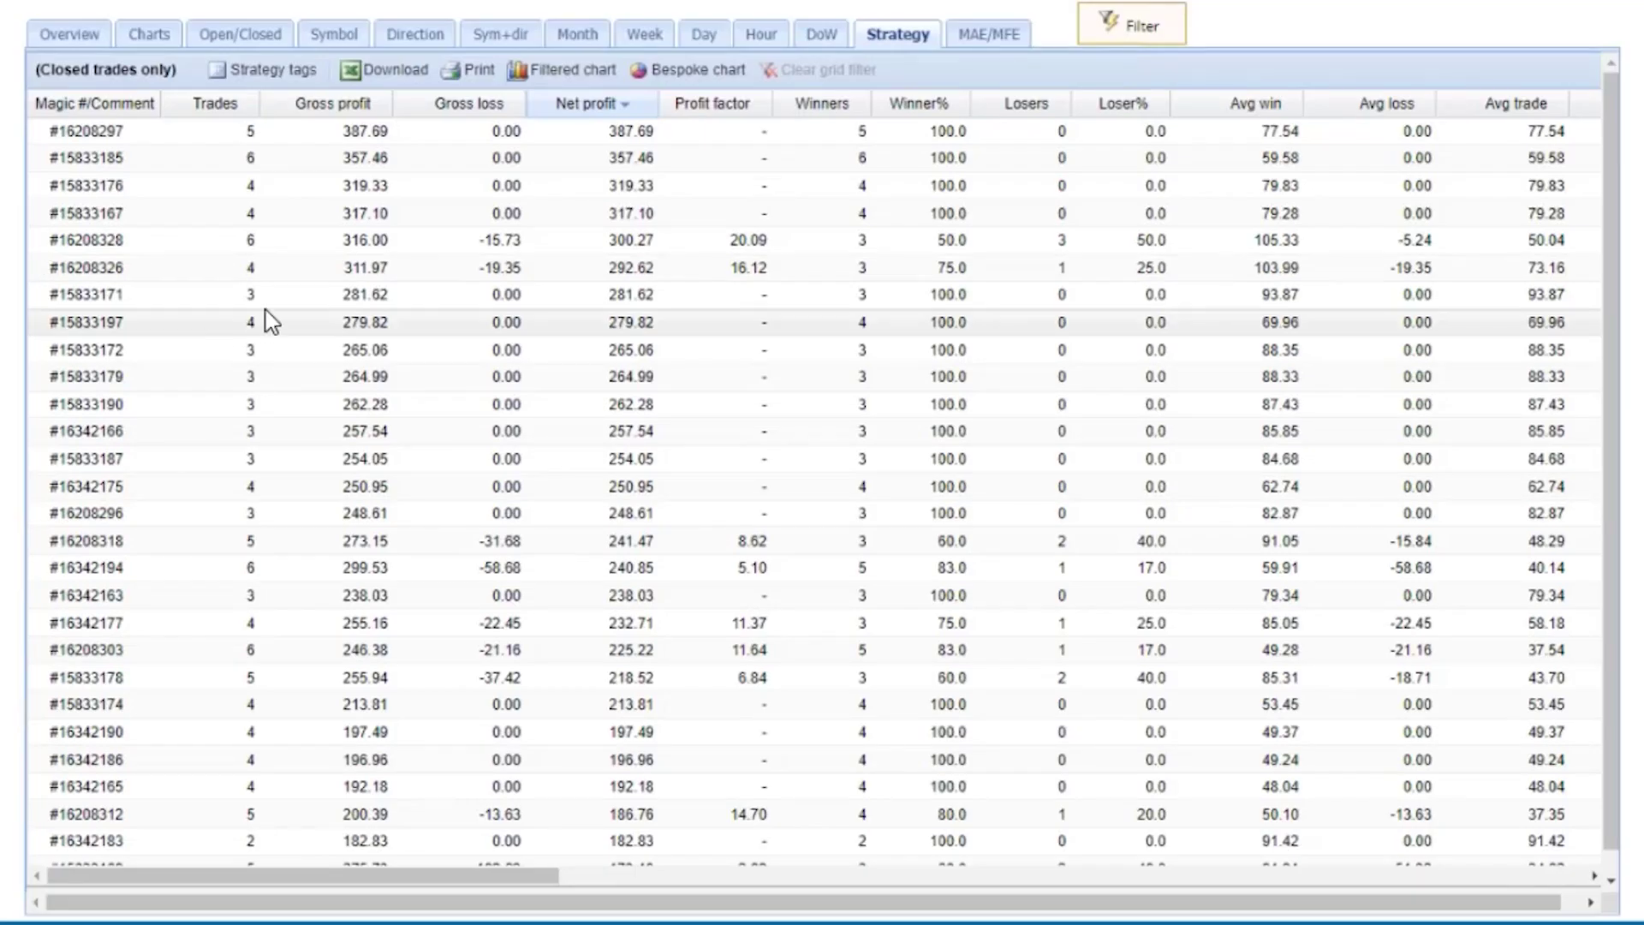
scroll(270, 322, down, 15)
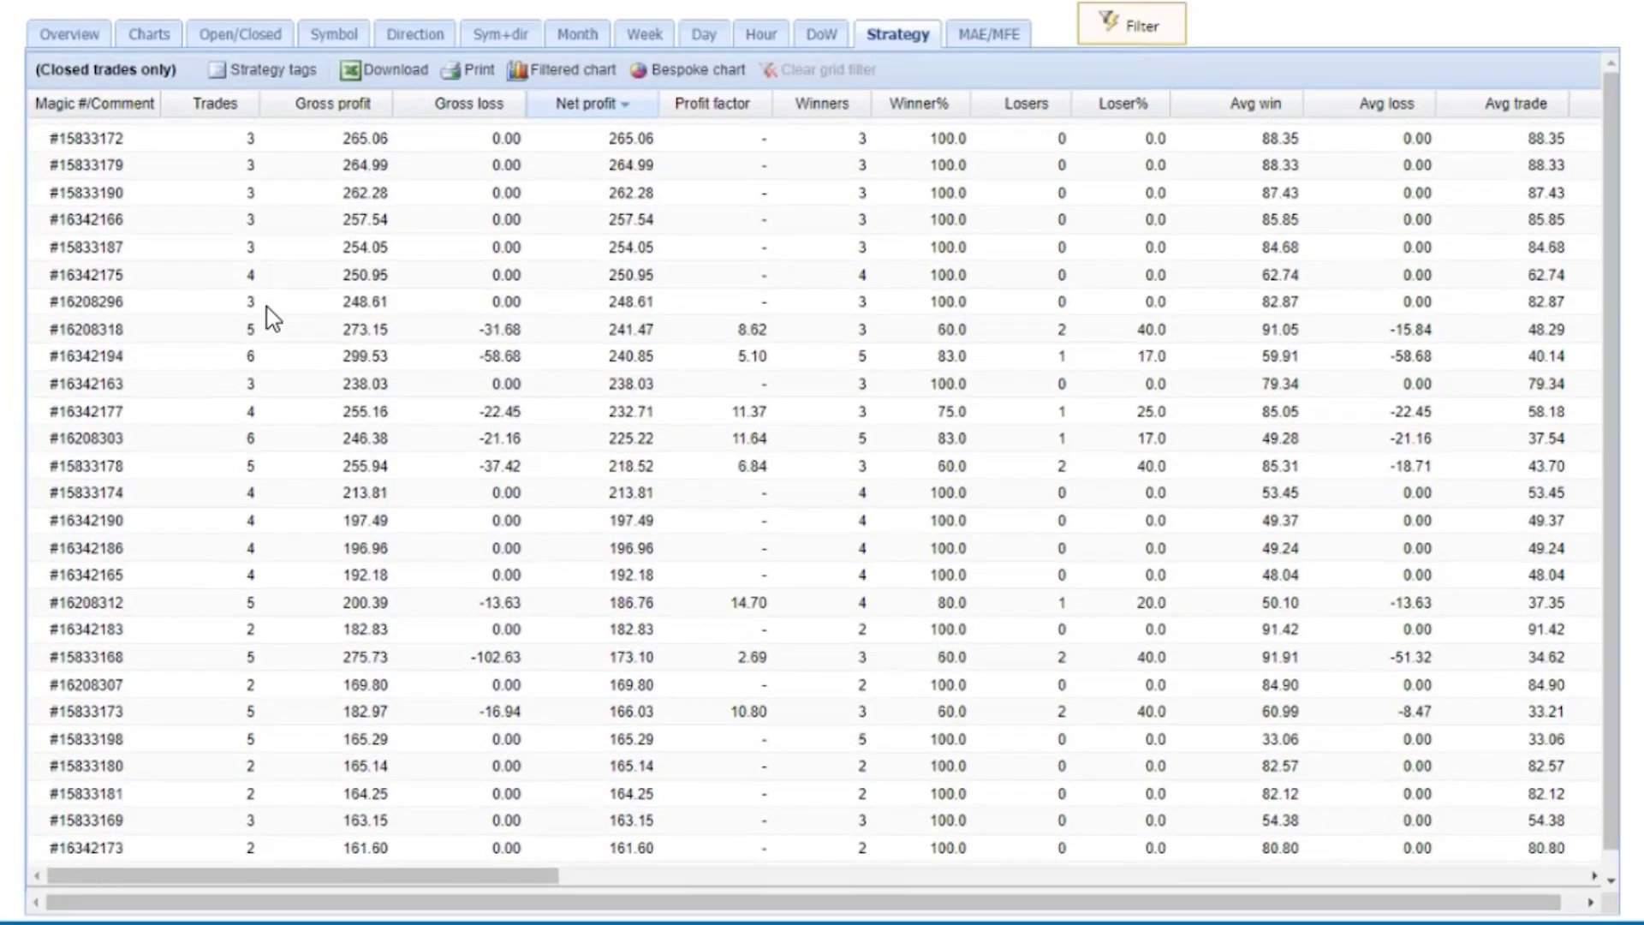
scroll(269, 313, down, 5)
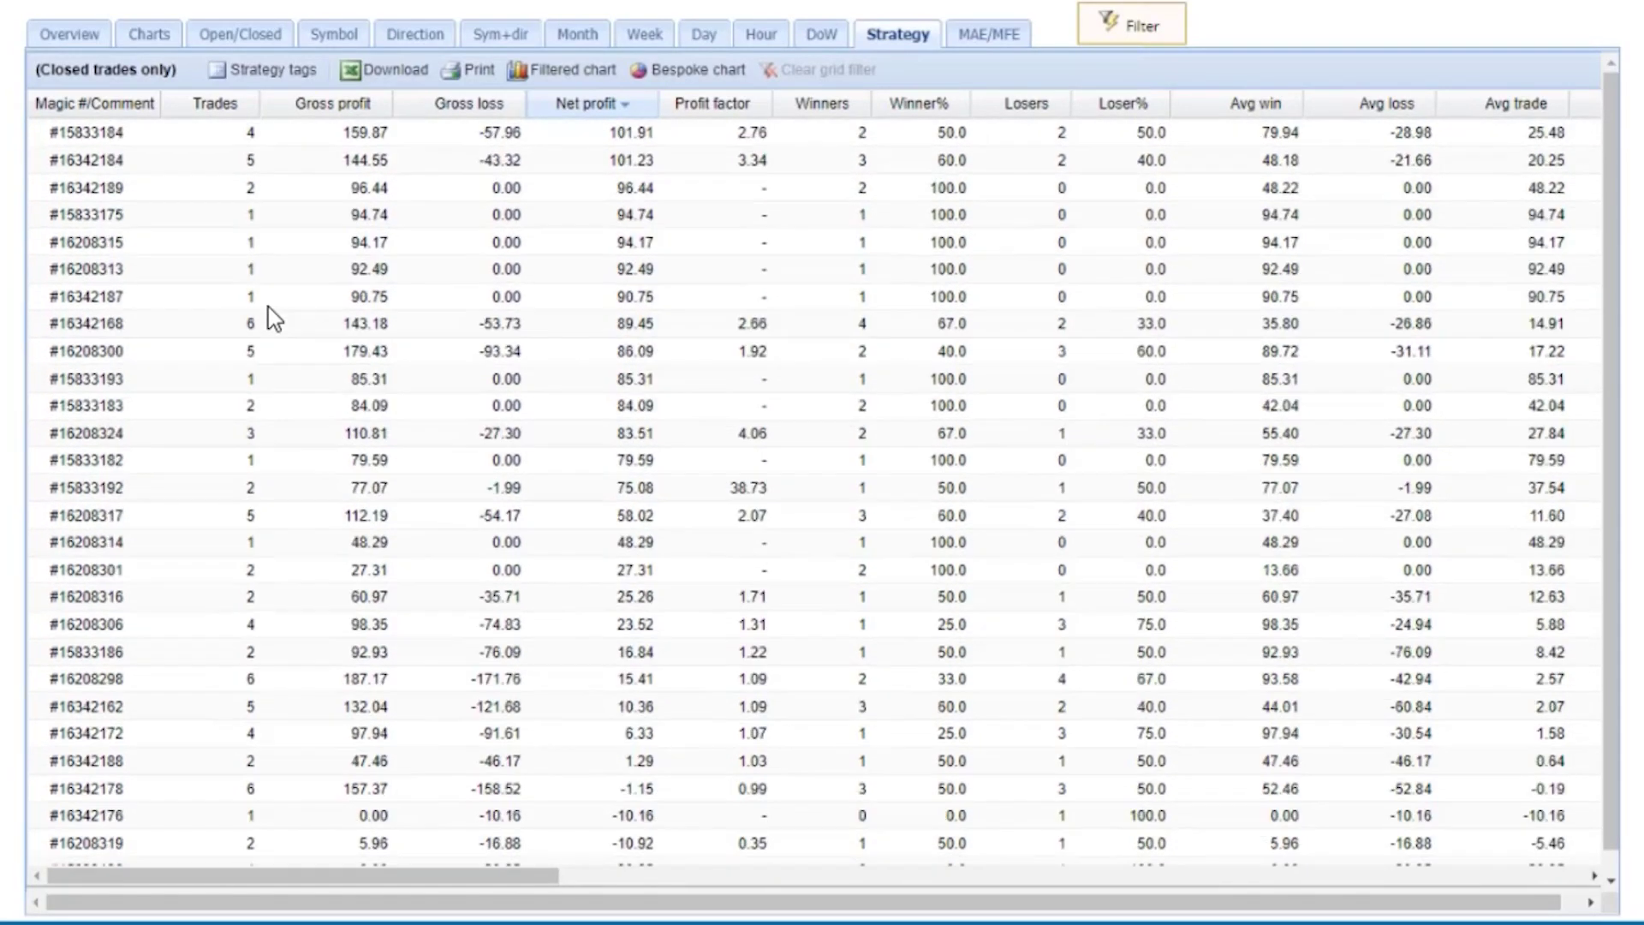
scroll(459, 434, up, 10)
scroll(464, 435, up, 10)
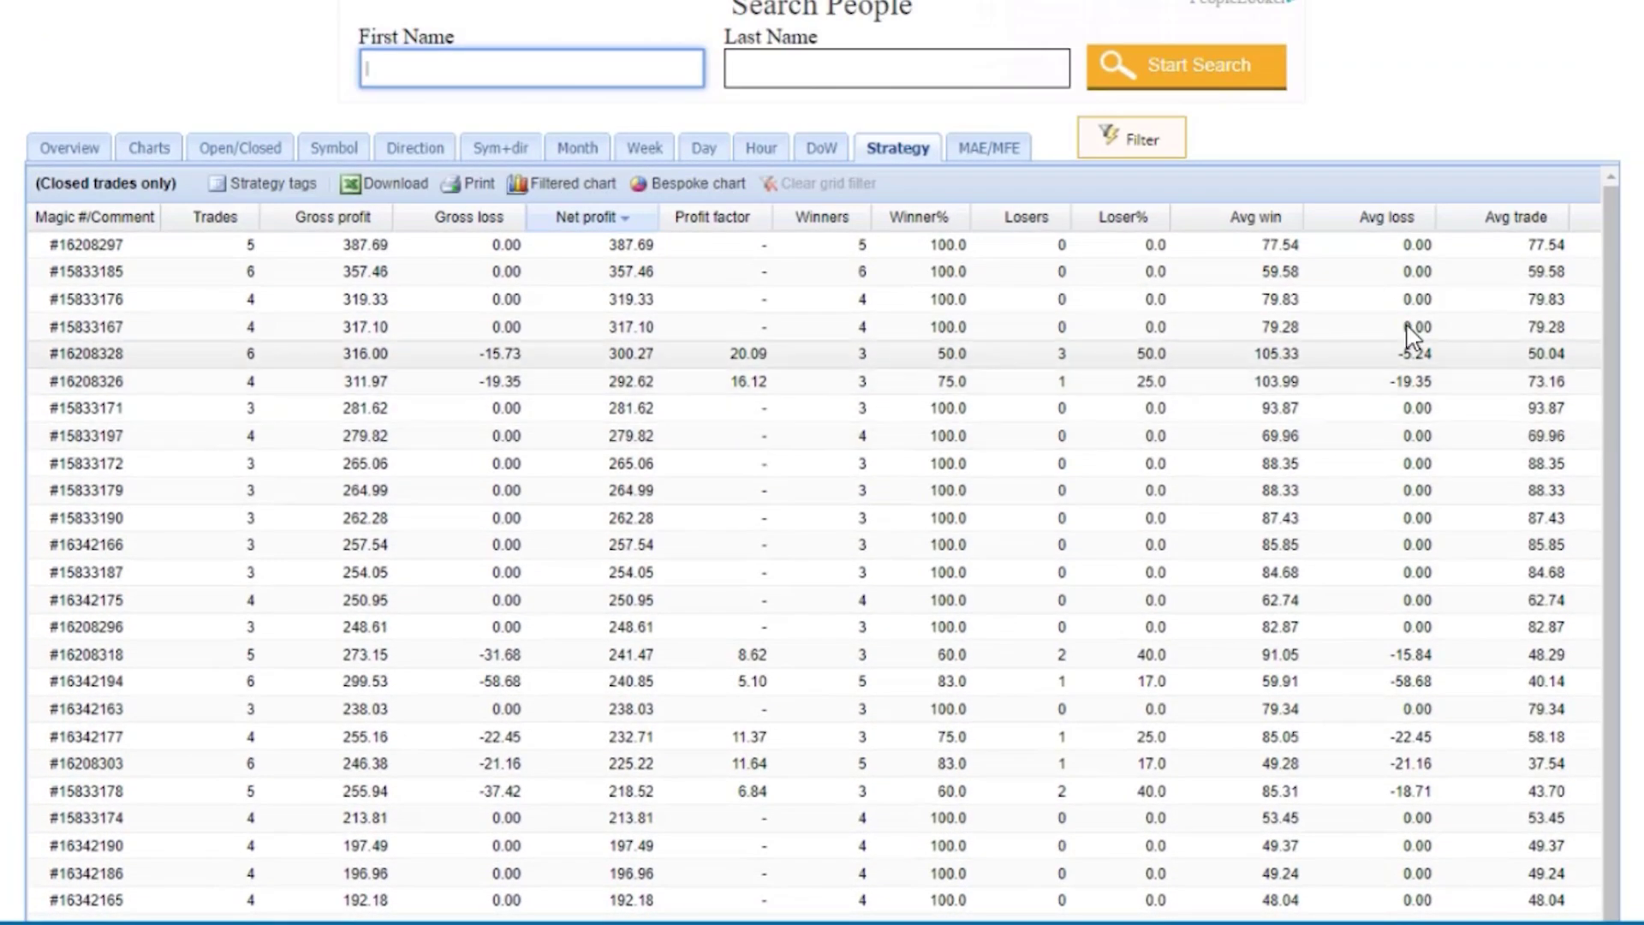
scroll(822, 462, down, 2)
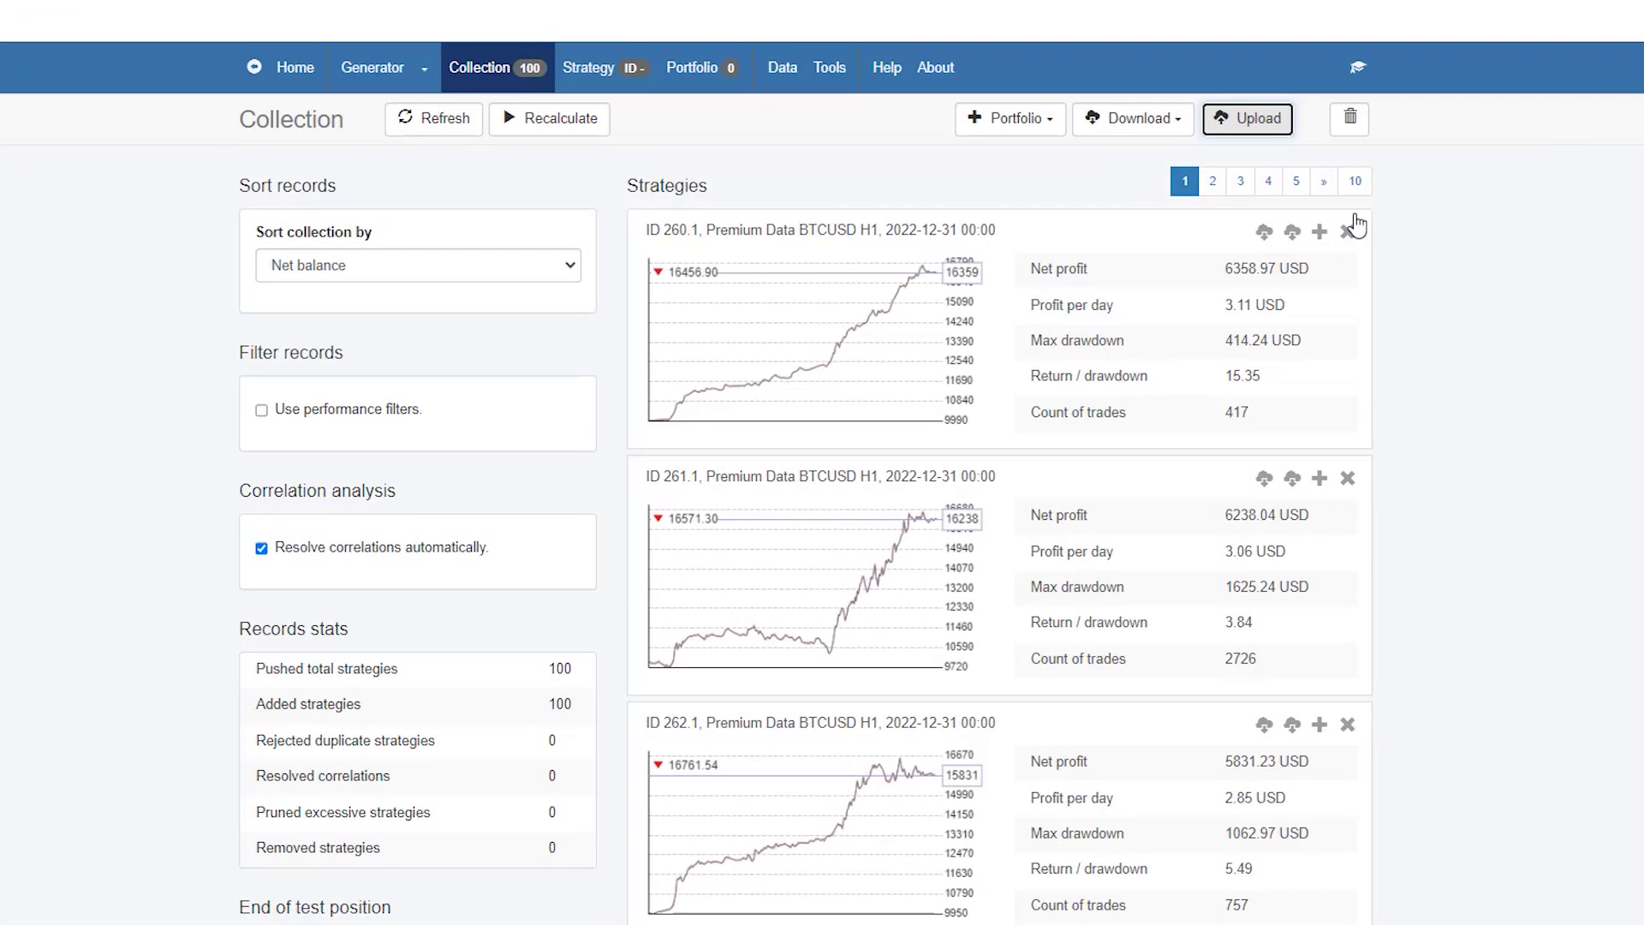
Page EA Studio's Collection to page 3, led by strategy 280.1 at 3541.73 USD
click(1245, 152)
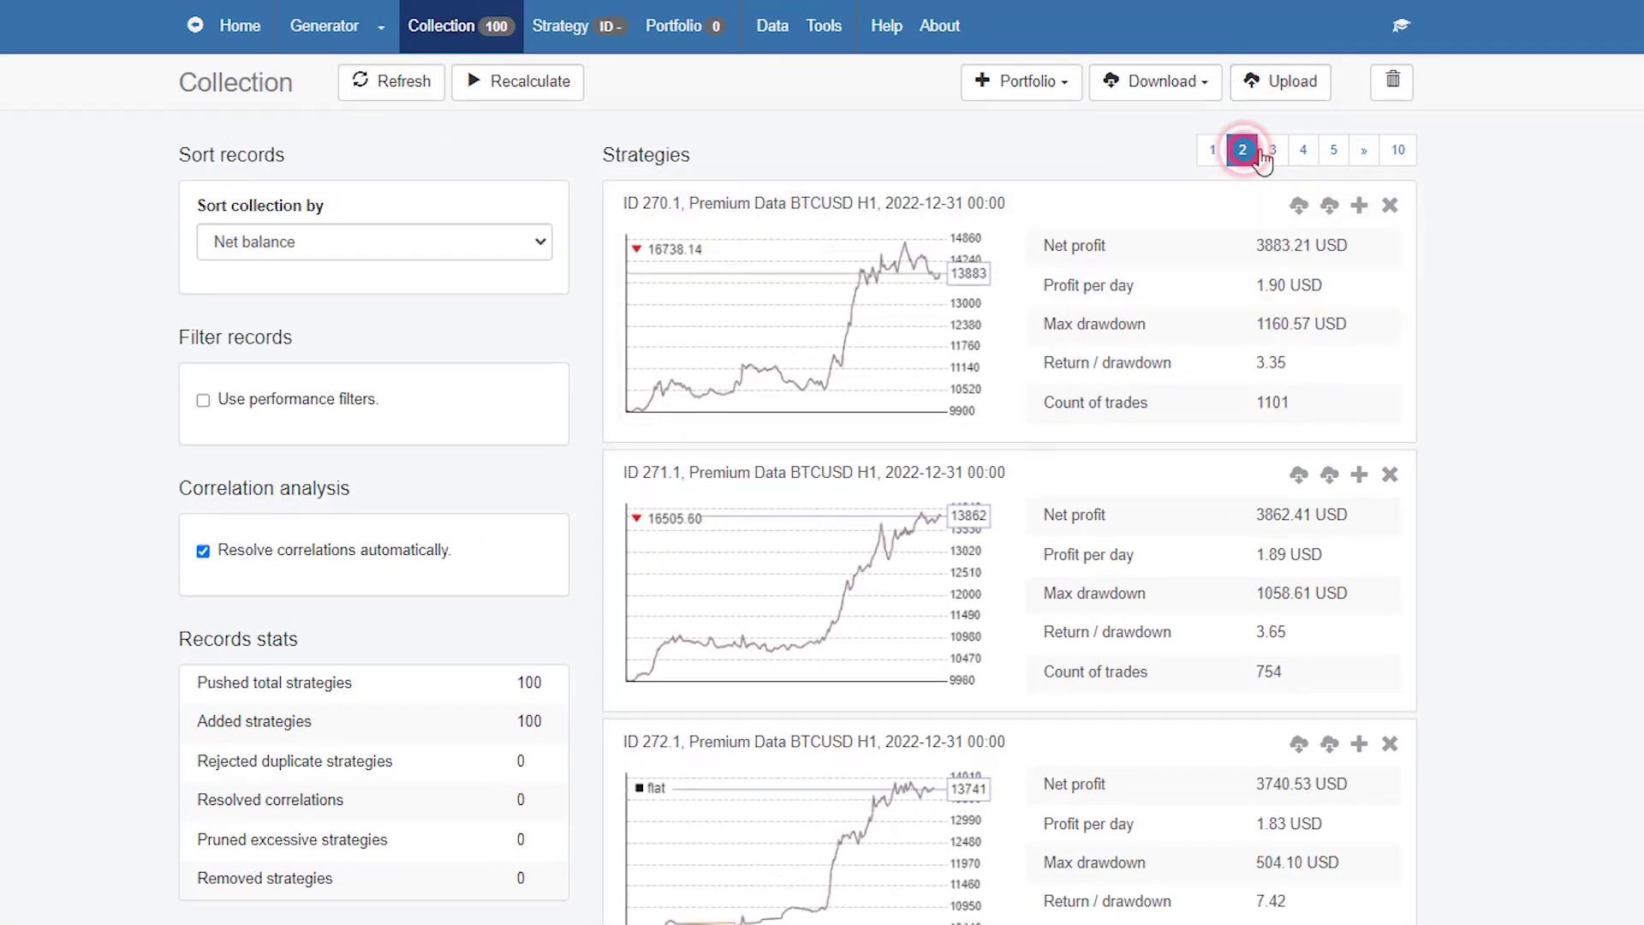
click(1273, 151)
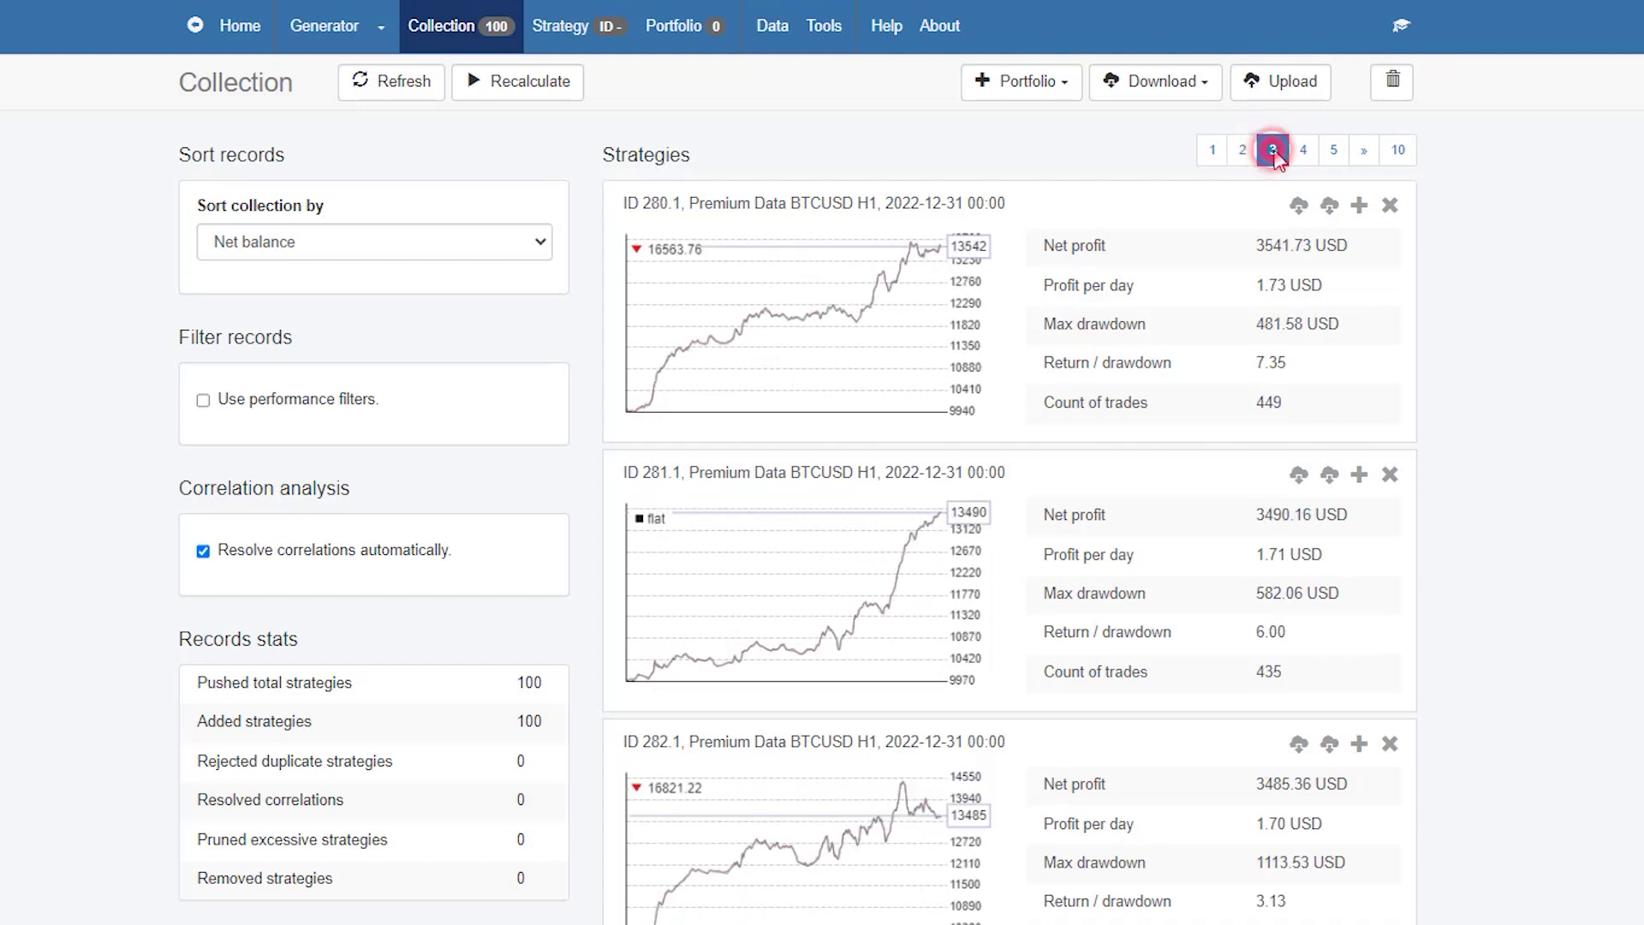
Select BTCUSD in EA Studio's Generator and start generating on Premium Data BTCUSD H1
click(332, 27)
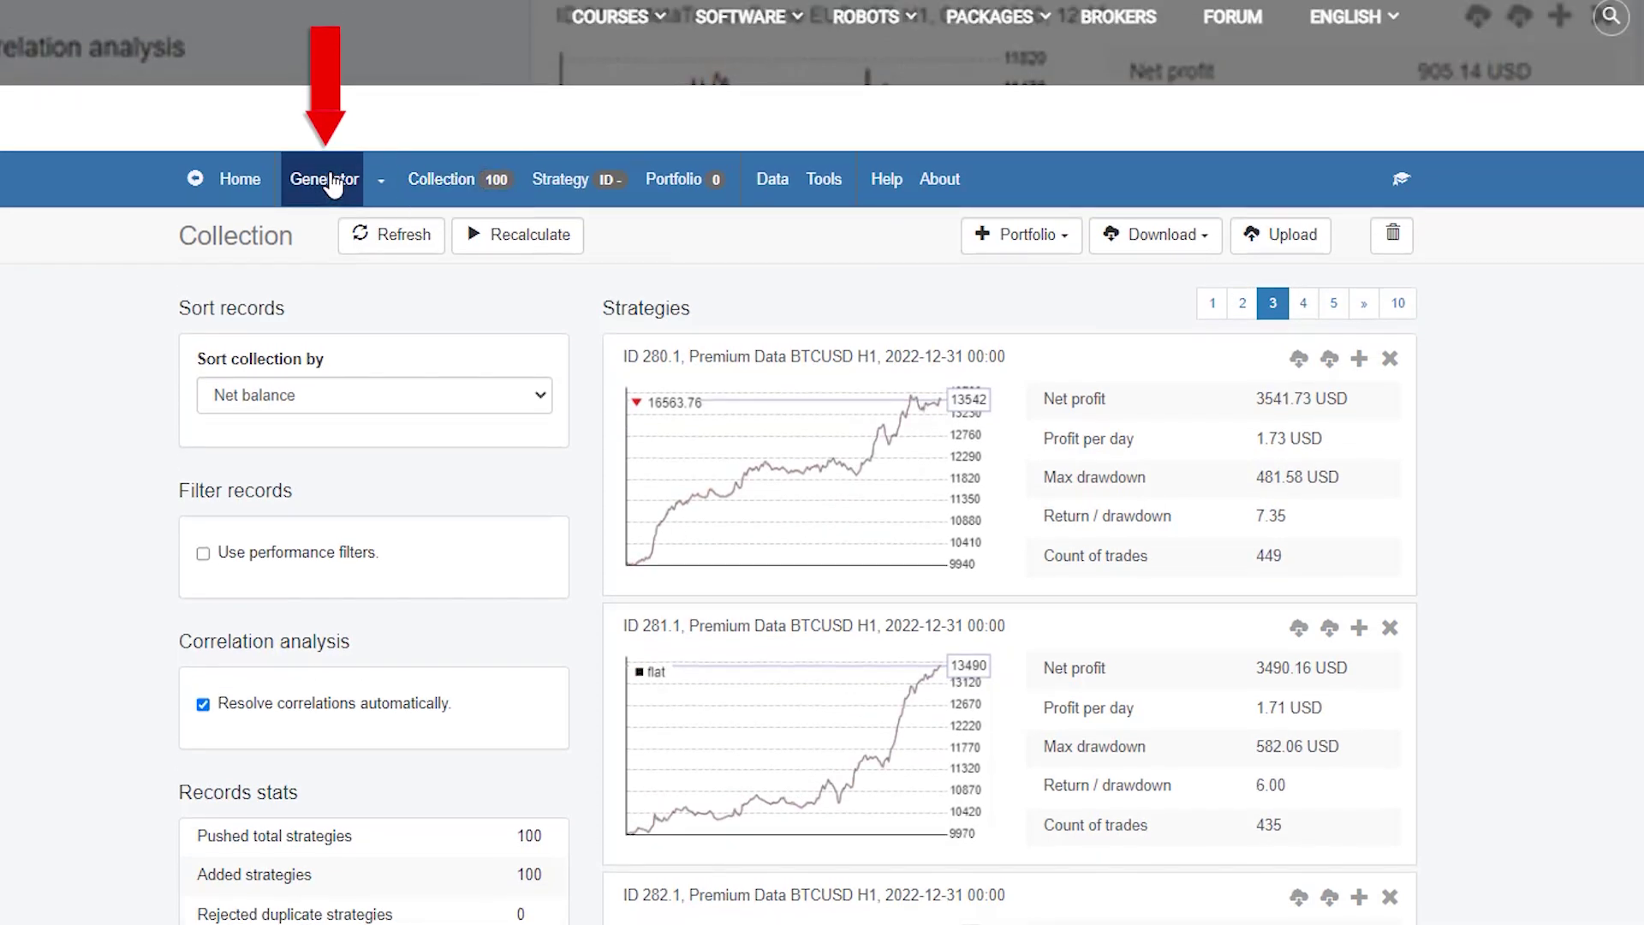
click(761, 469)
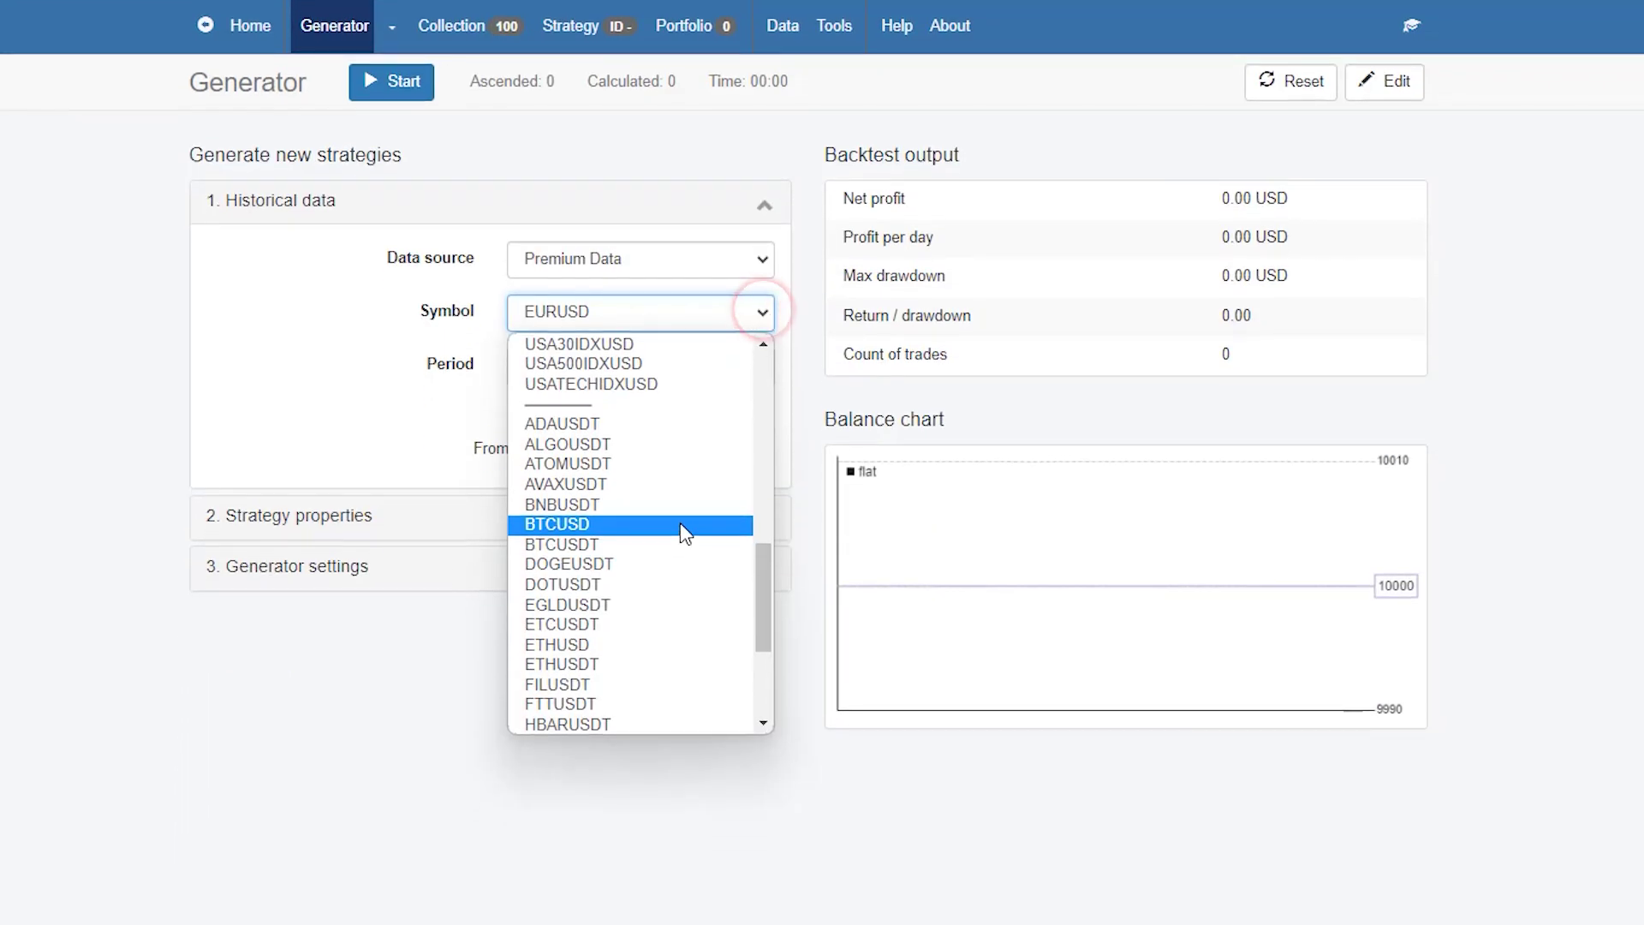
click(683, 685)
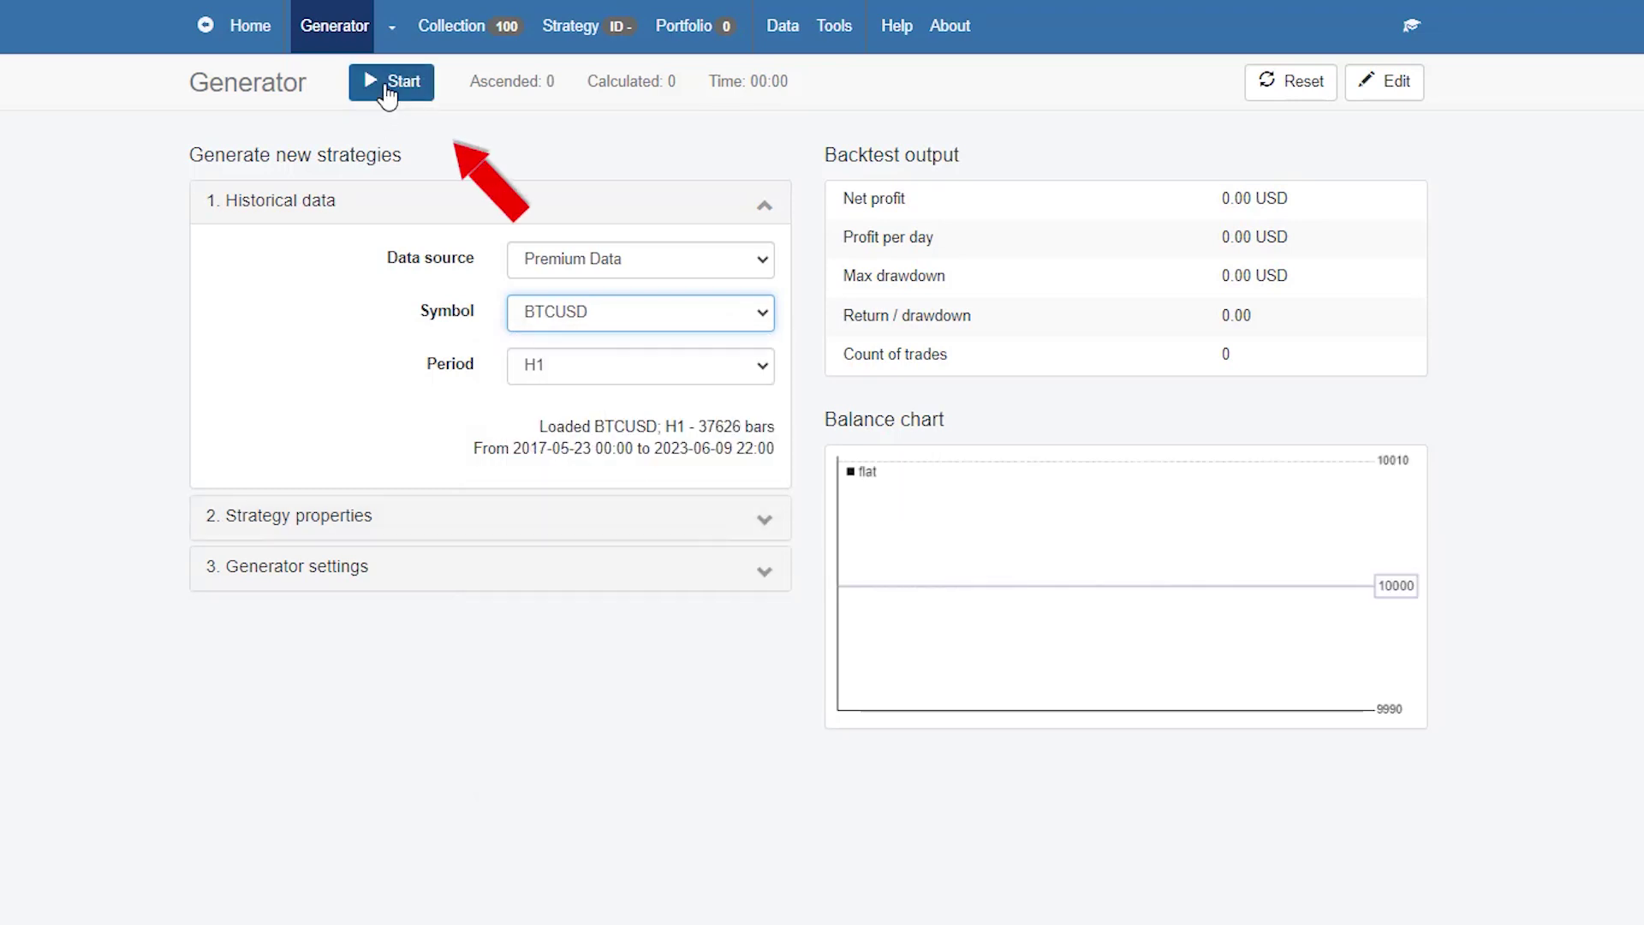
click(390, 86)
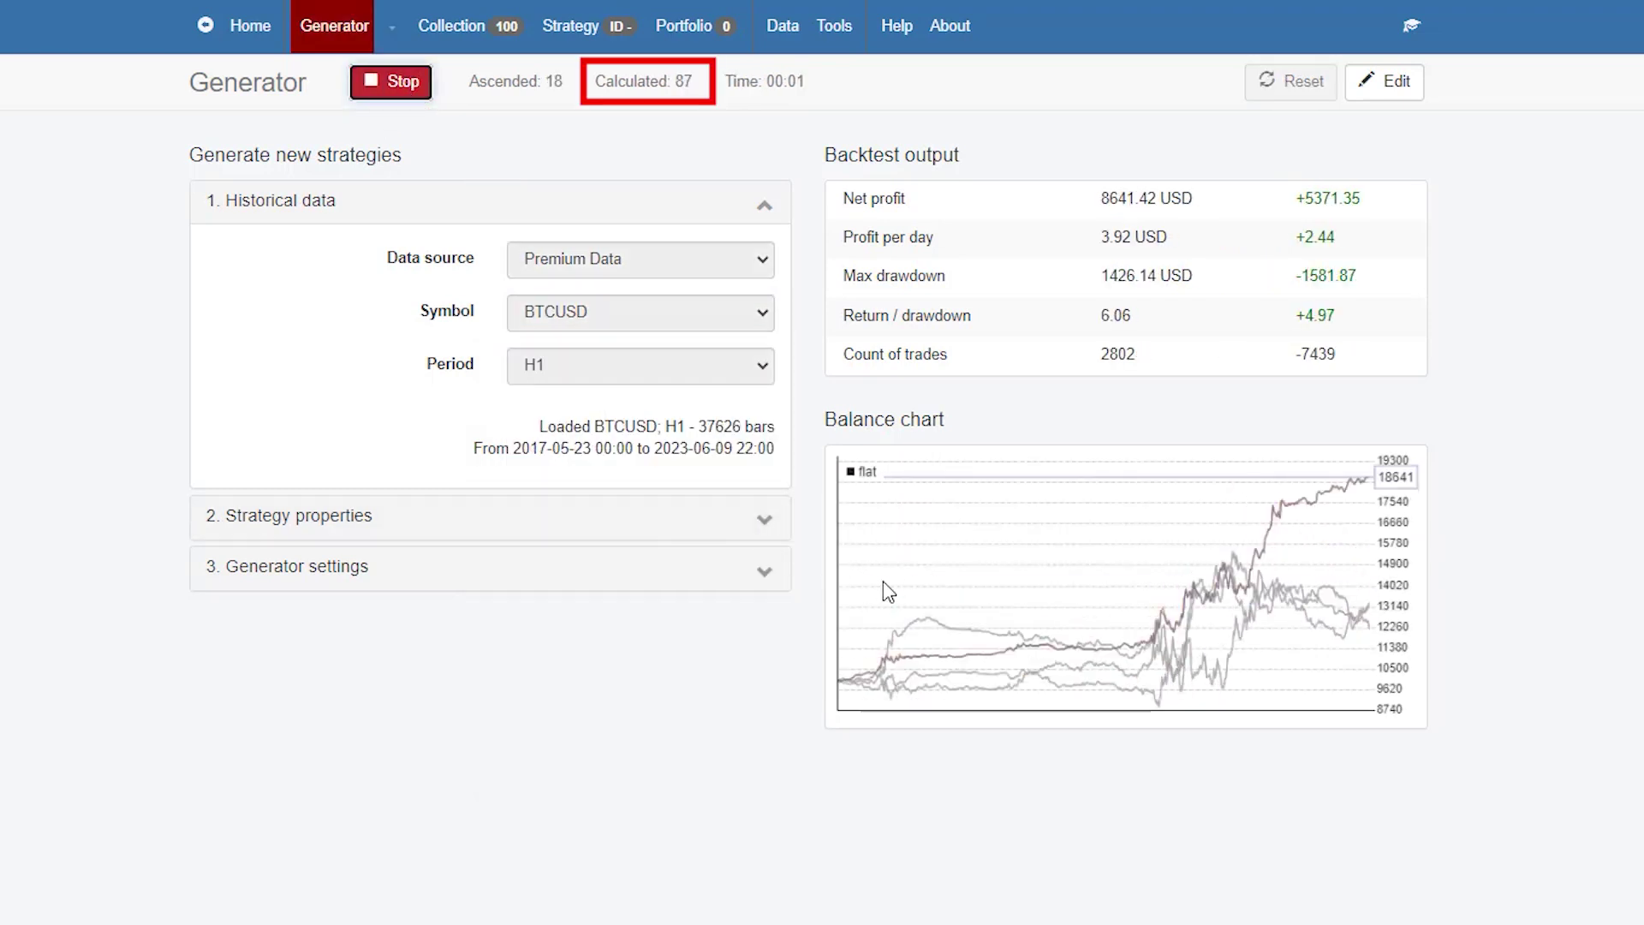